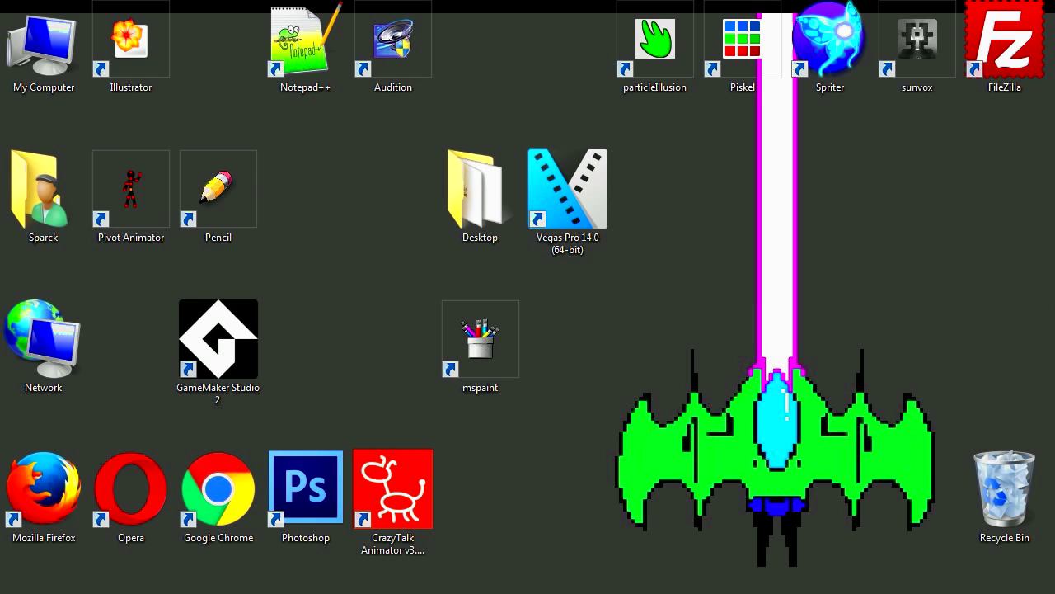
# Open Mozilla Firefox and search the web for GDEVELOP.
pyautogui.click(49, 494)
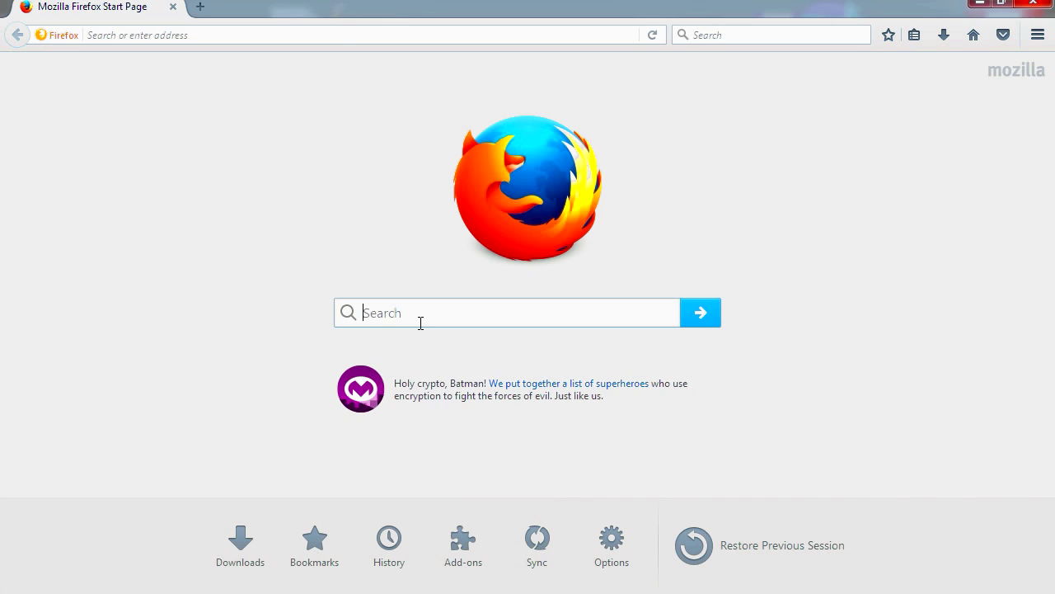
pyautogui.write('G')
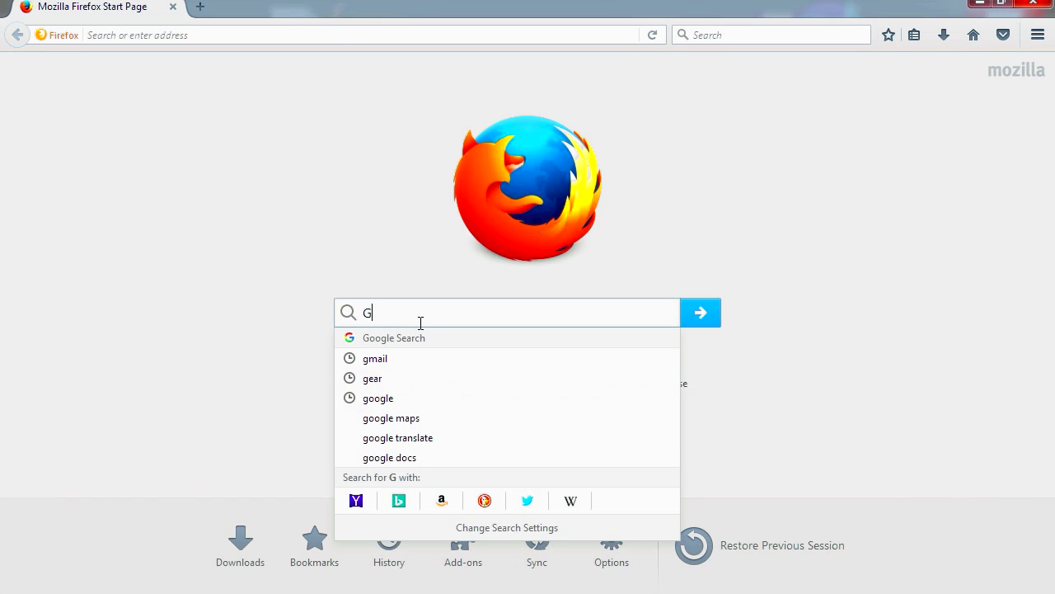
pyautogui.write('DEVELOP')
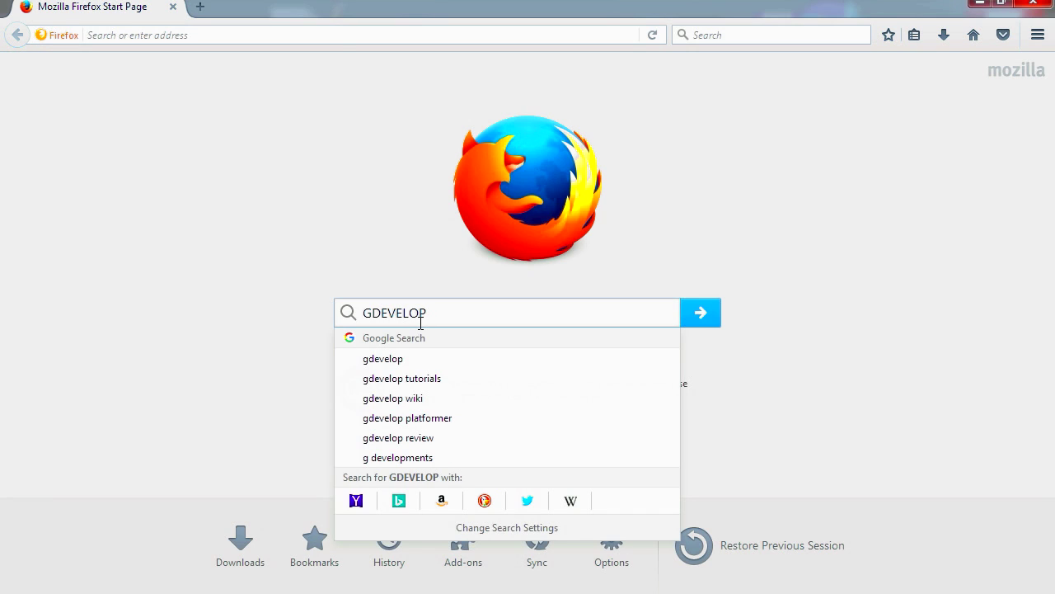
pyautogui.write('T')
pyautogui.press('Return')
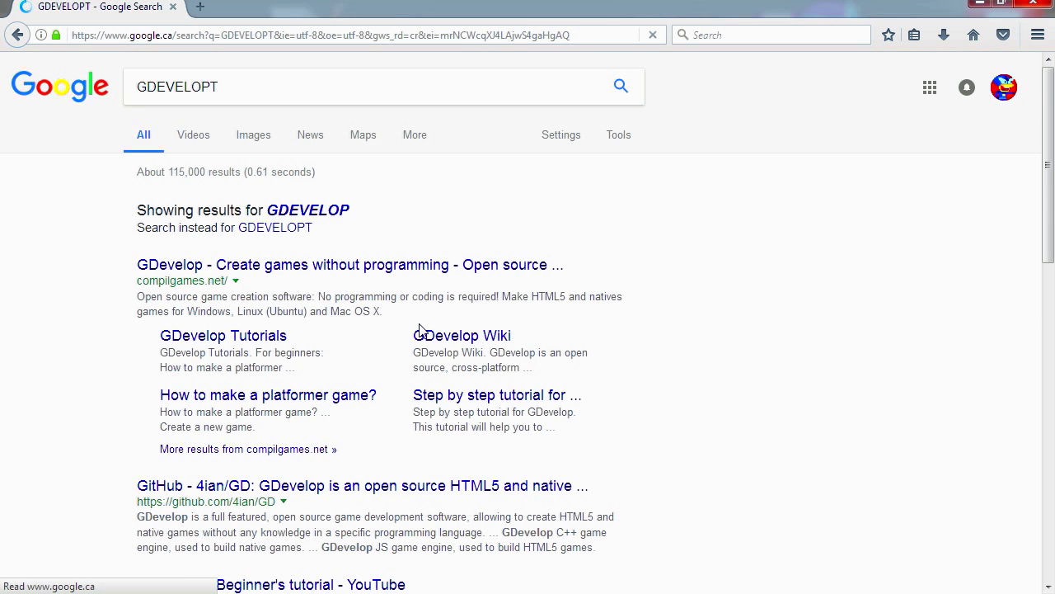
pyautogui.click(308, 209)
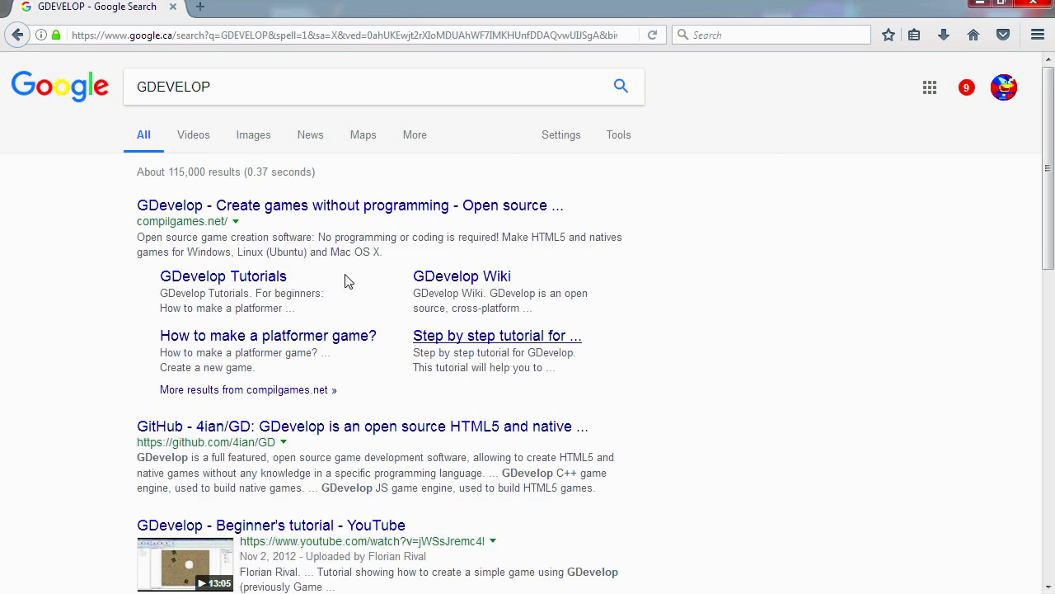
# Open the GDevelop website compilgames.net from the search results and look over its home page.
pyautogui.click(327, 210)
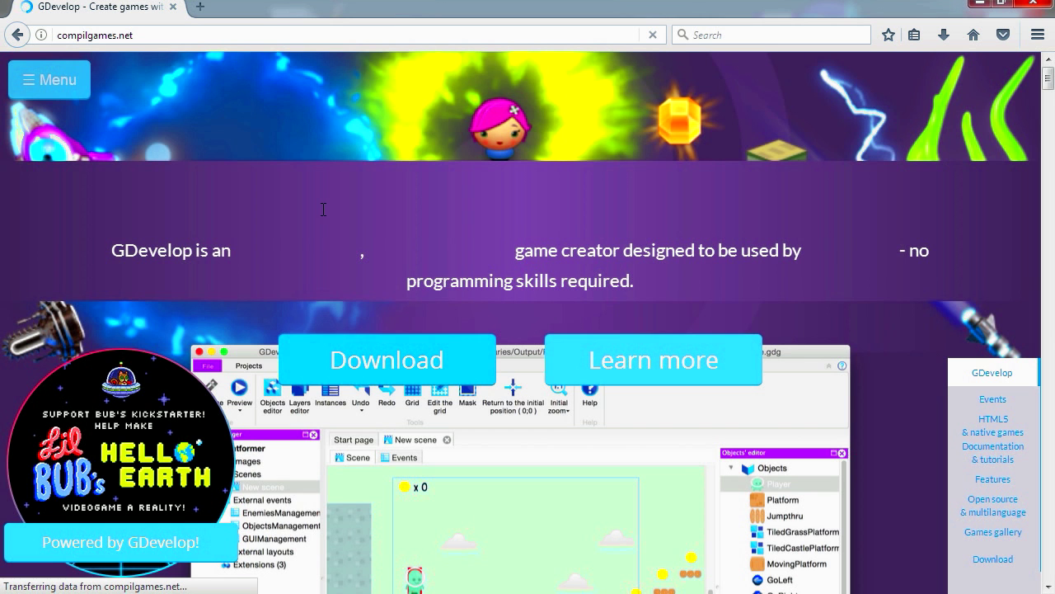
pyautogui.scroll(-3, 76, 445)
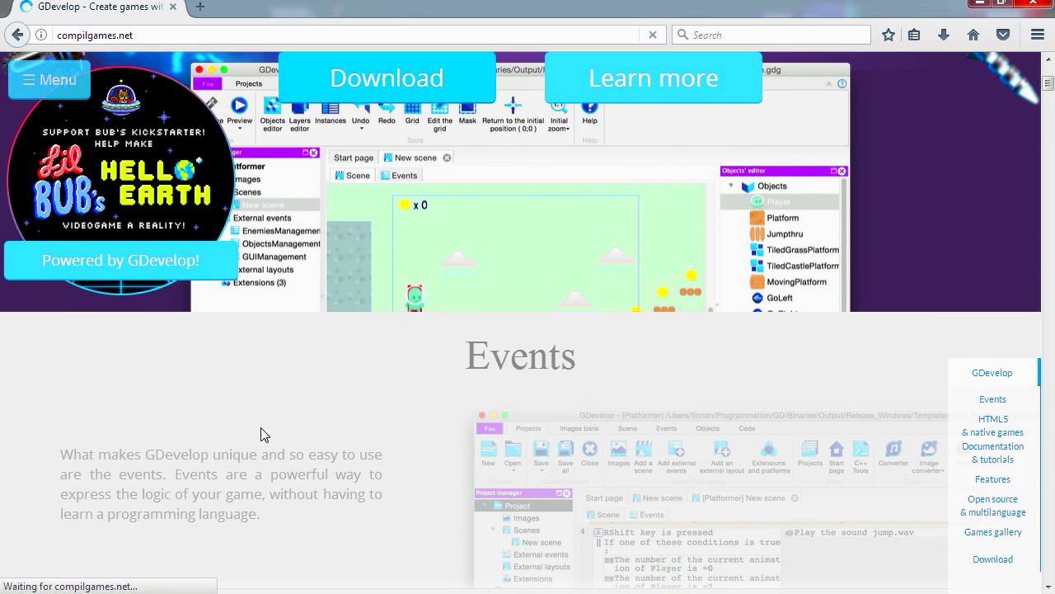
pyautogui.scroll(3, 280, 434)
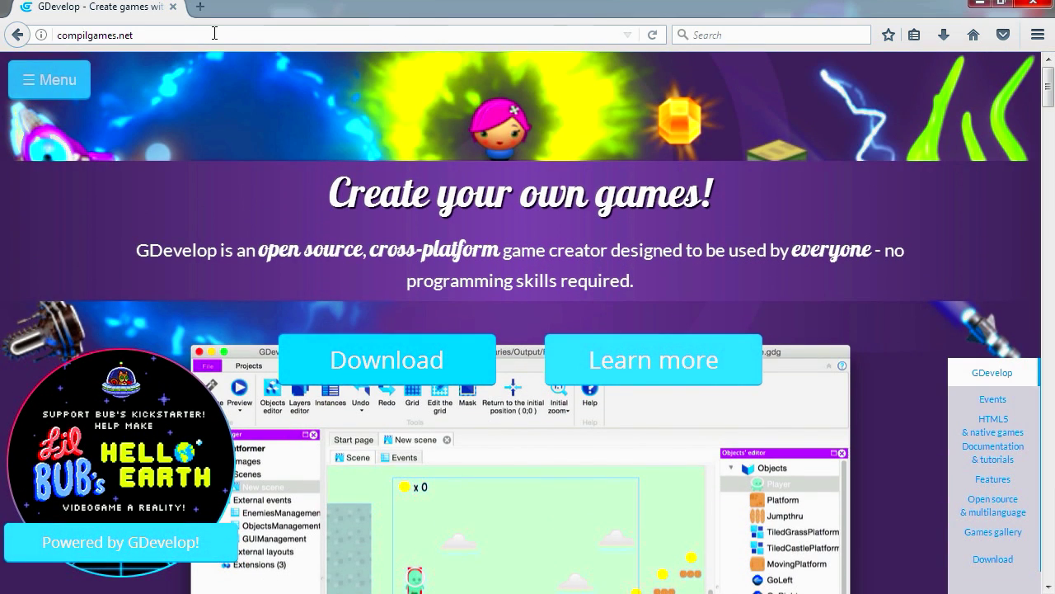
# In a new tab on YouTube, go from the Sparckman channel to Mr Dan INSANE and on to that creator's new channel.
pyautogui.click(200, 8)
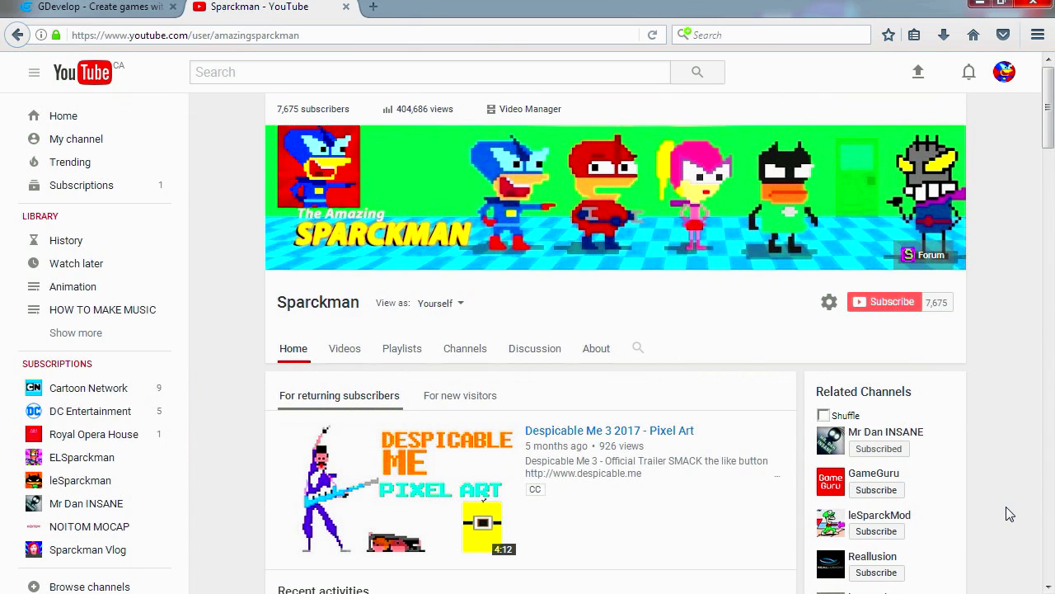
pyautogui.scroll(-2, 998, 502)
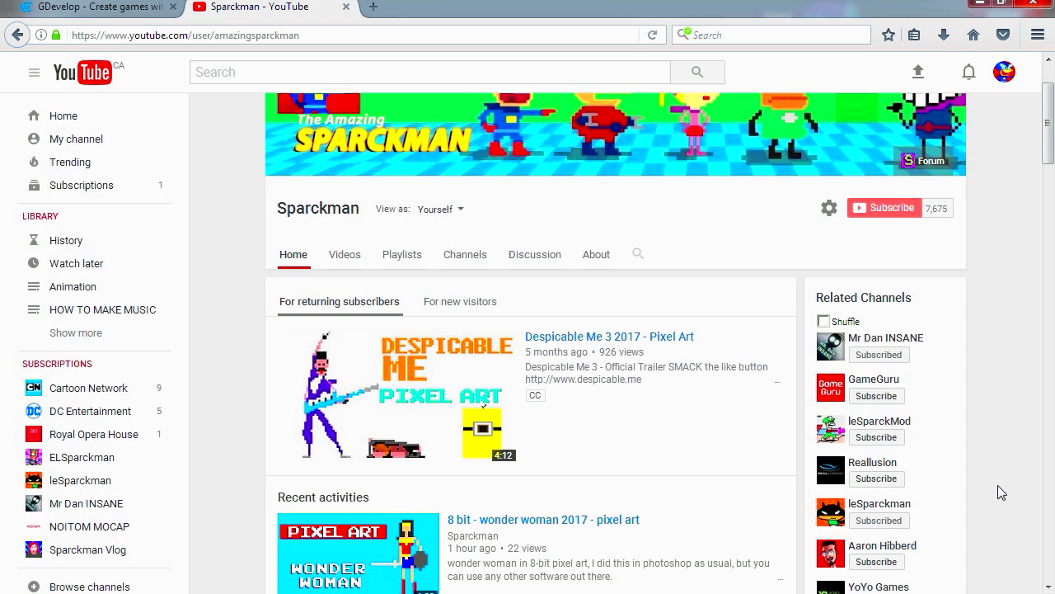
pyautogui.click(911, 338)
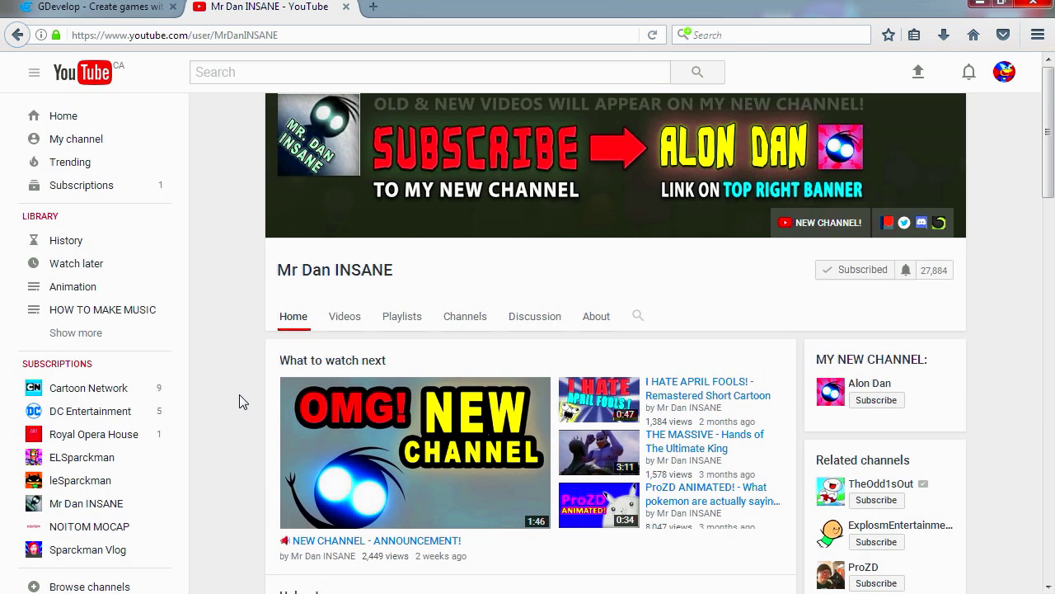
pyautogui.scroll(-2, 238, 400)
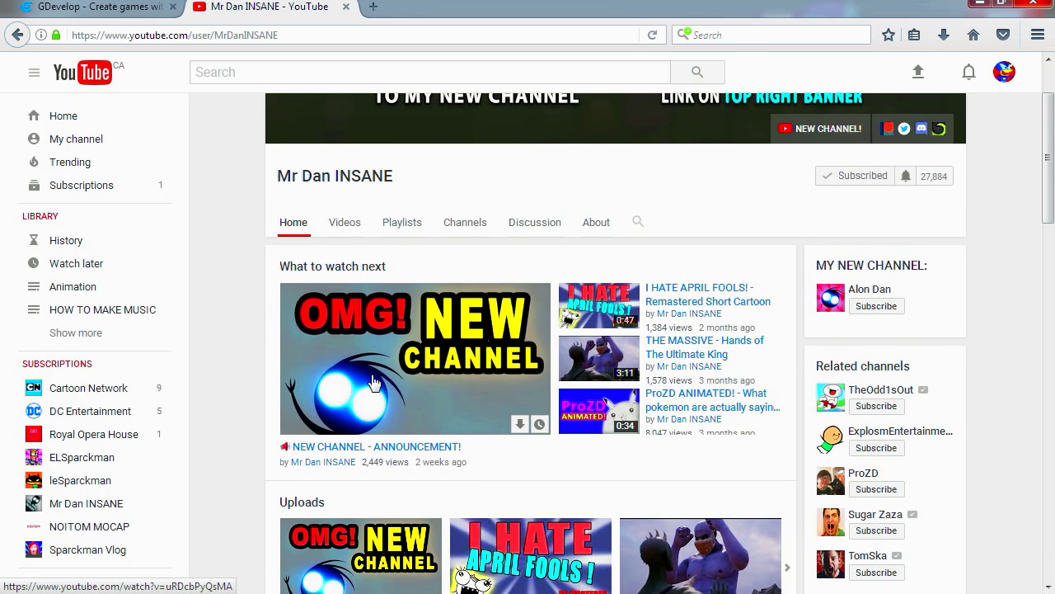
pyautogui.click(864, 291)
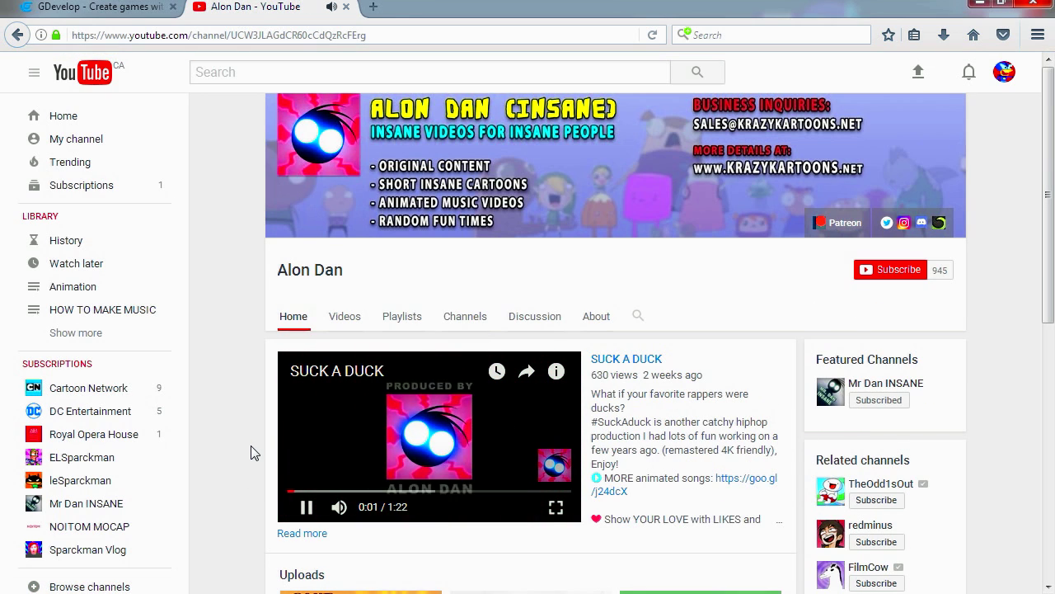
# Watch part of "GAME GRUMPS ANIMATED - DecapAttack" from the channel's uploads, skipping ahead and pausing it, and close the YouTube tab.
pyautogui.click(345, 320)
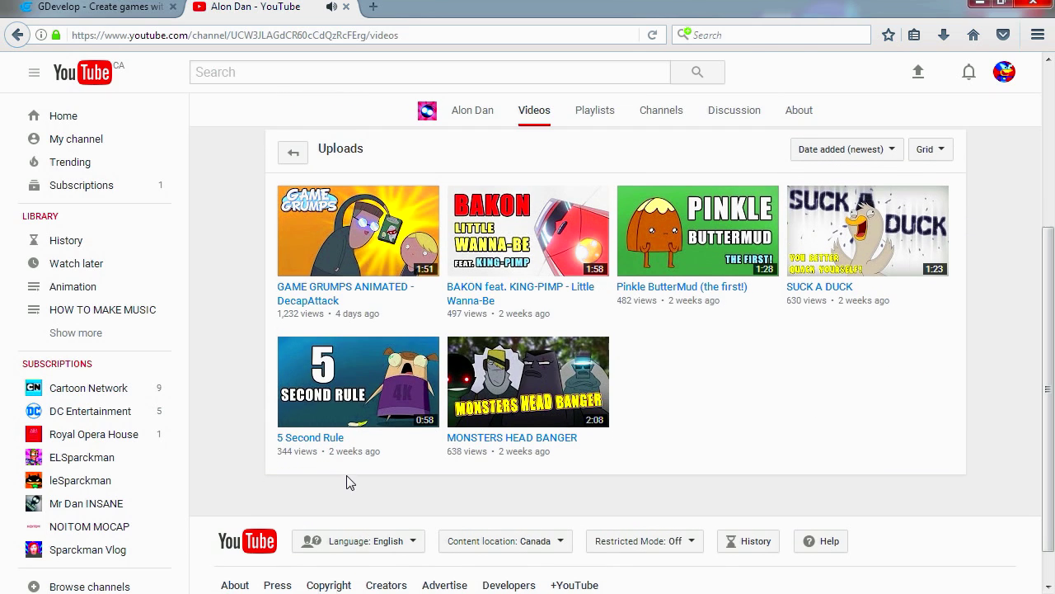
pyautogui.click(363, 245)
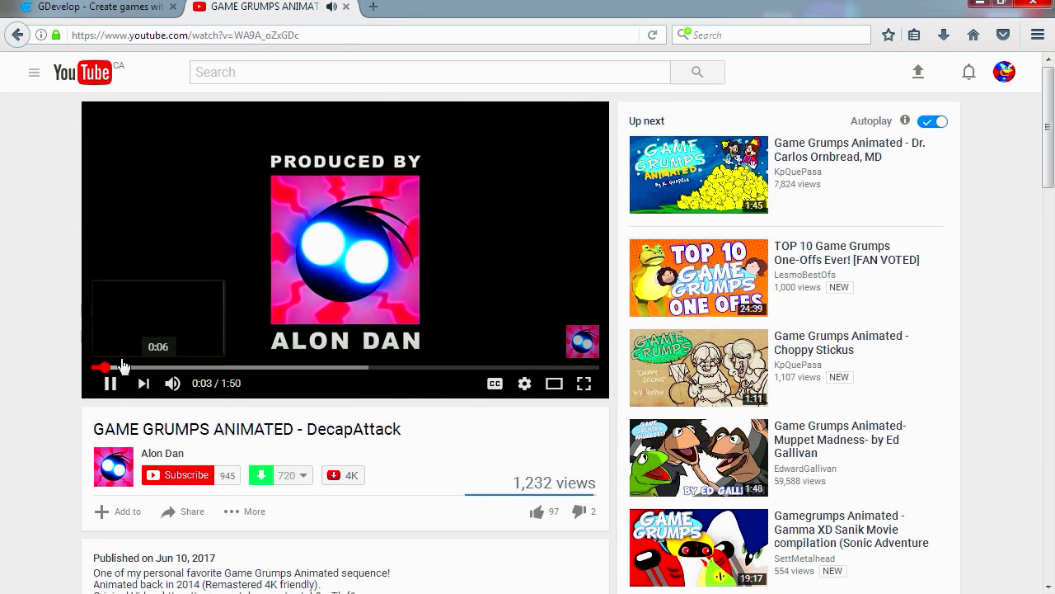
pyautogui.click(130, 367)
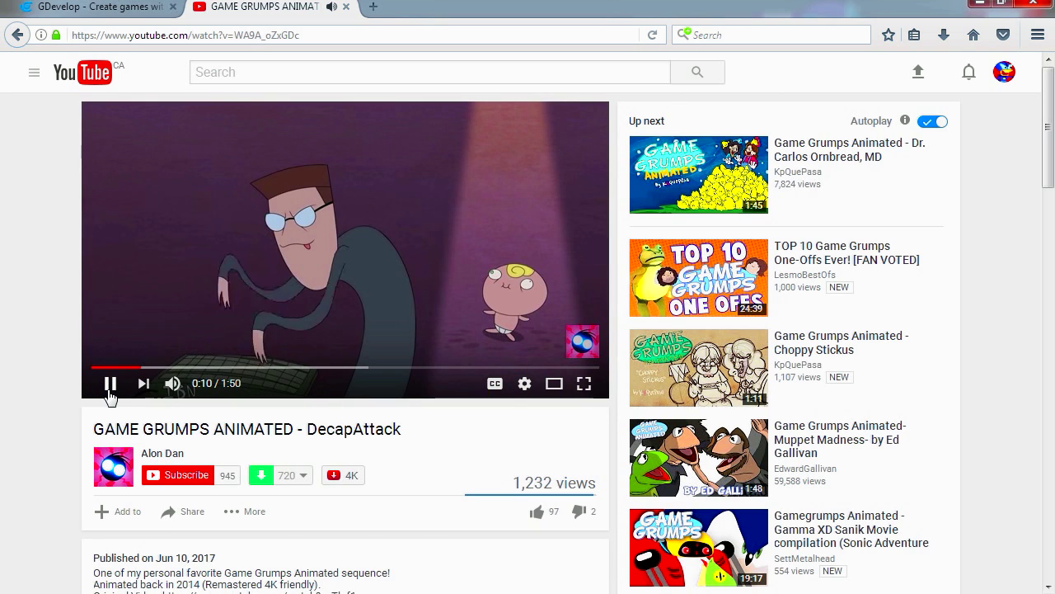
pyautogui.click(111, 384)
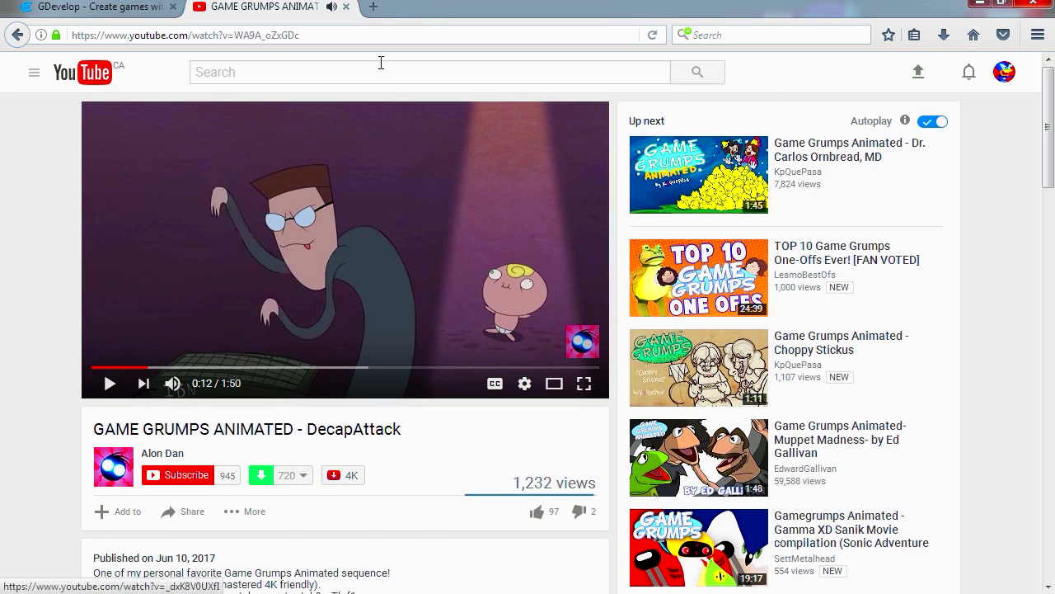
pyautogui.click(347, 6)
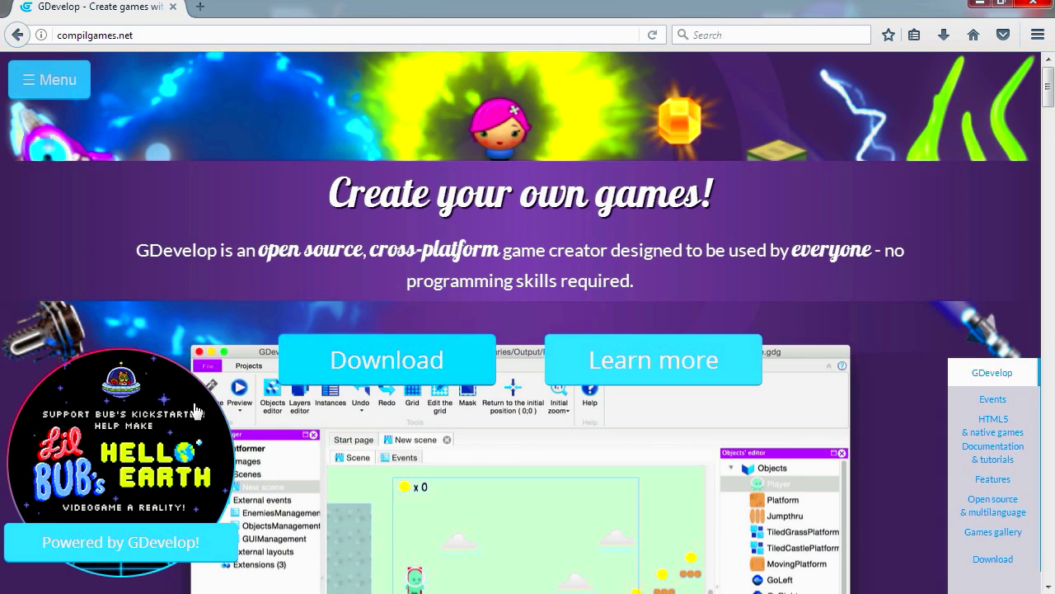
# Download GDevelop from its website and run the installer gd4094.exe, allowing it to make changes to the computer.
pyautogui.click(419, 371)
pyautogui.click(600, 347)
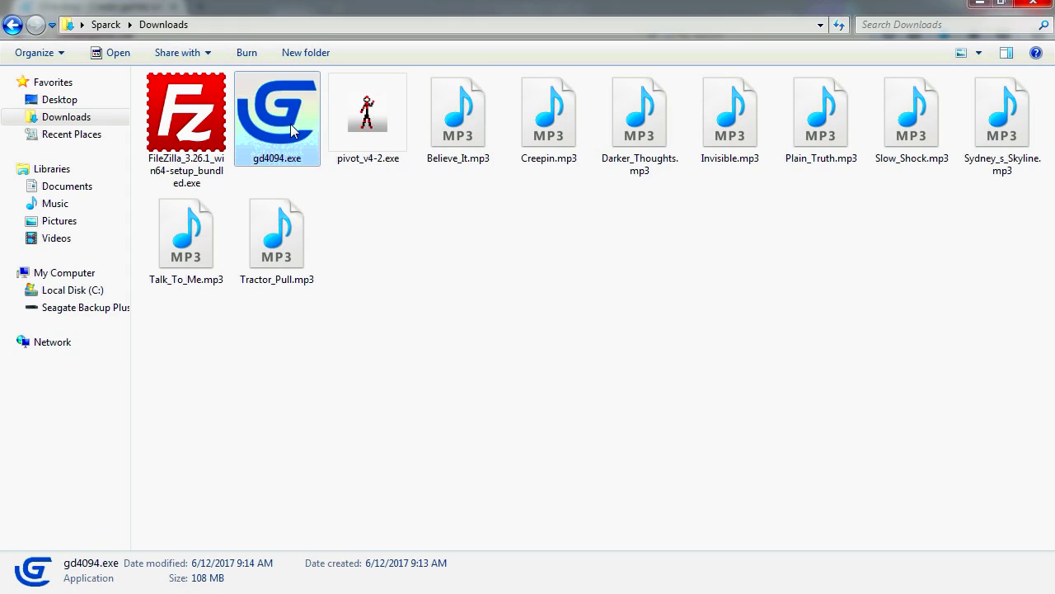
pyautogui.doubleClick(292, 131)
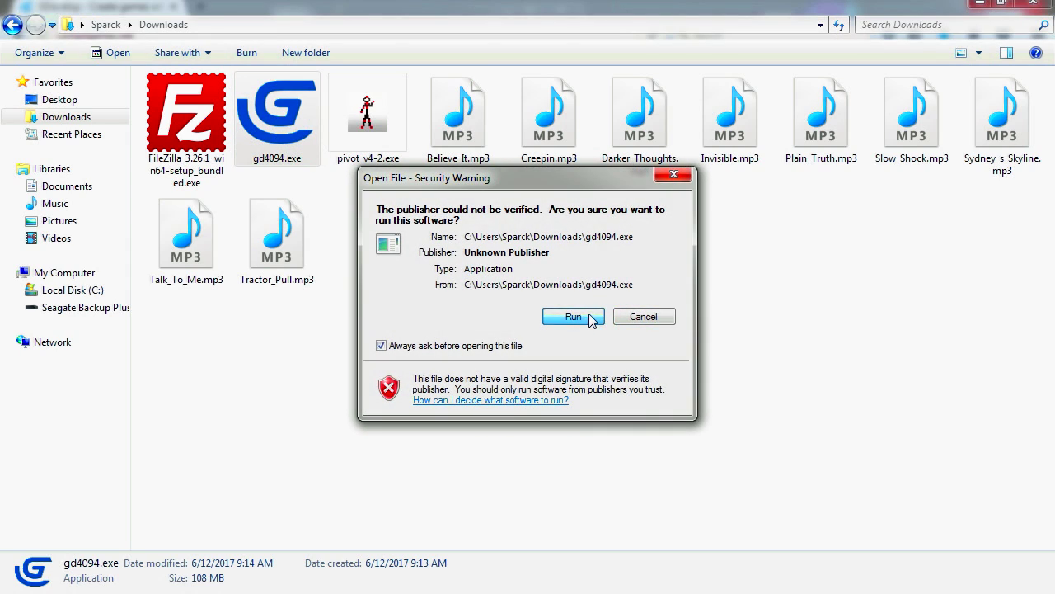
pyautogui.click(643, 316)
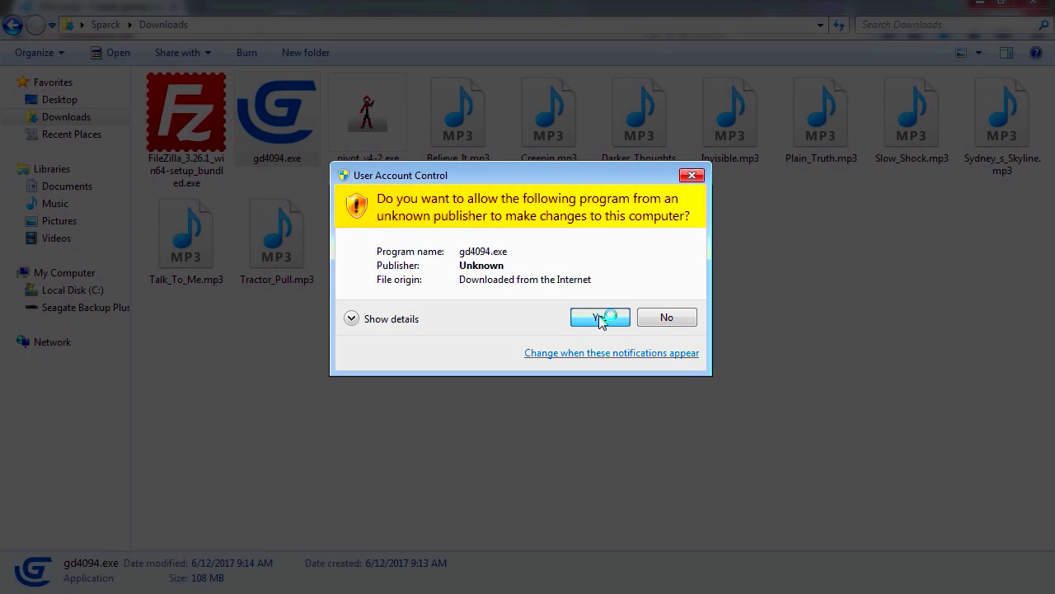
pyautogui.click(600, 318)
# Go through the GDevelop setup wizard, past the information page, to start the installation.
pyautogui.click(545, 337)
pyautogui.click(622, 436)
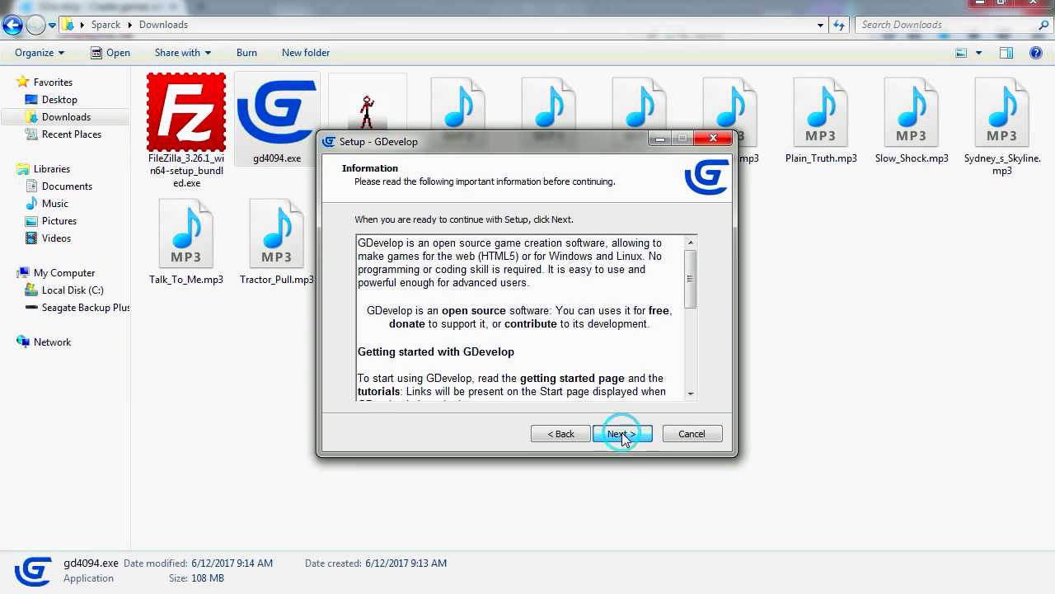
pyautogui.click(621, 433)
pyautogui.click(624, 436)
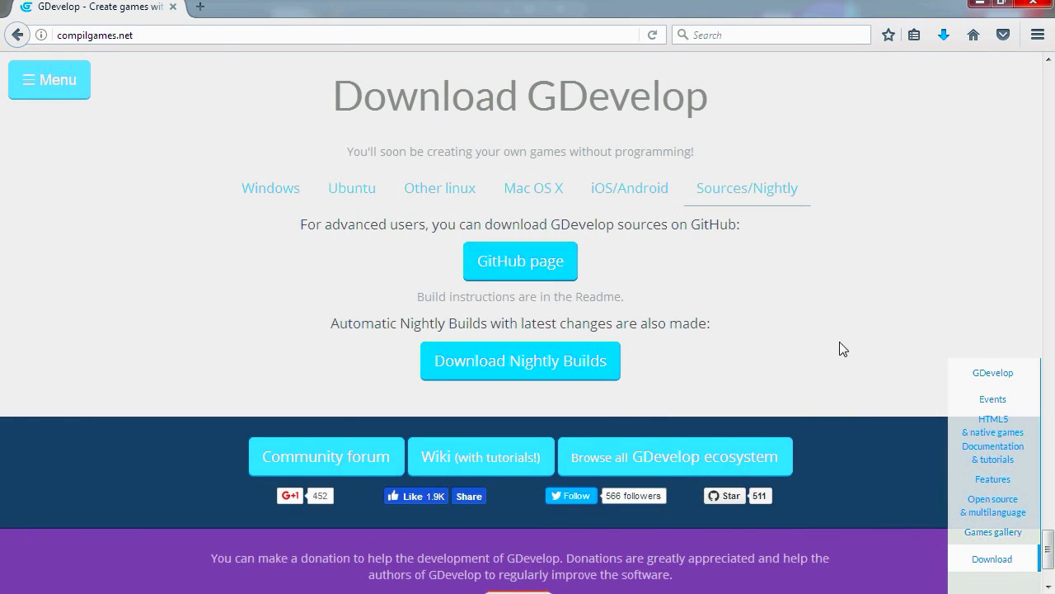
# Examine the gallery of games created with GDevelop and the other sections of the website up to the start of the page.
pyautogui.scroll(2, 315, 527)
pyautogui.scroll(6, 390, 495)
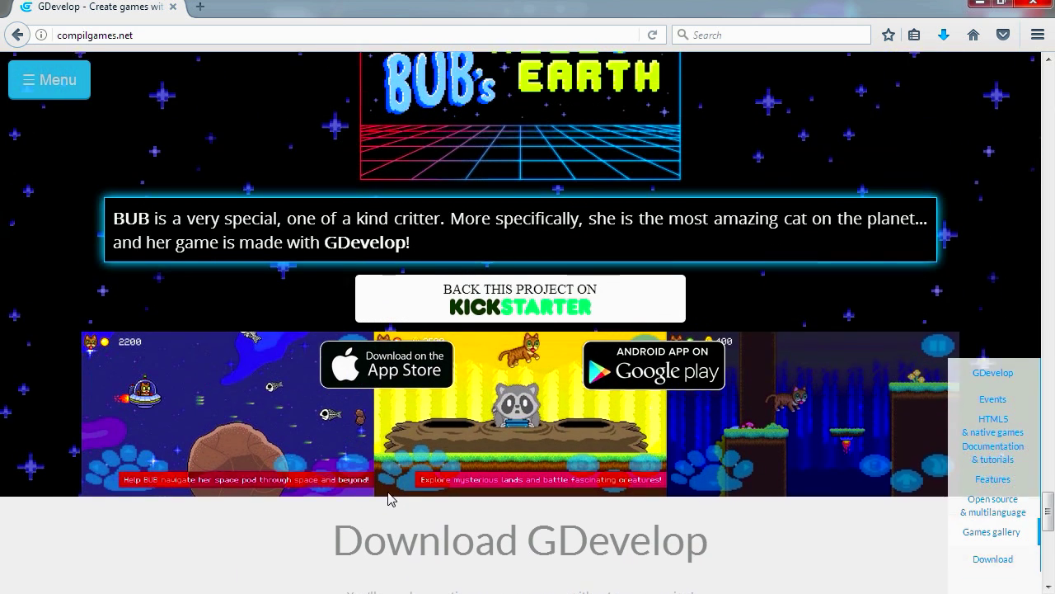
pyautogui.scroll(4, 475, 503)
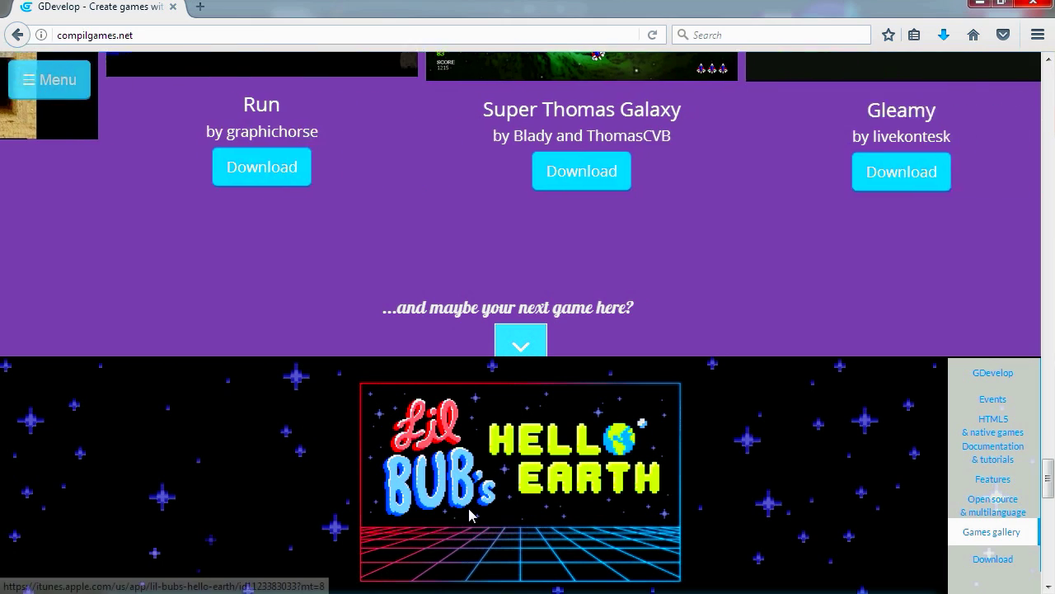
pyautogui.scroll(3, 469, 513)
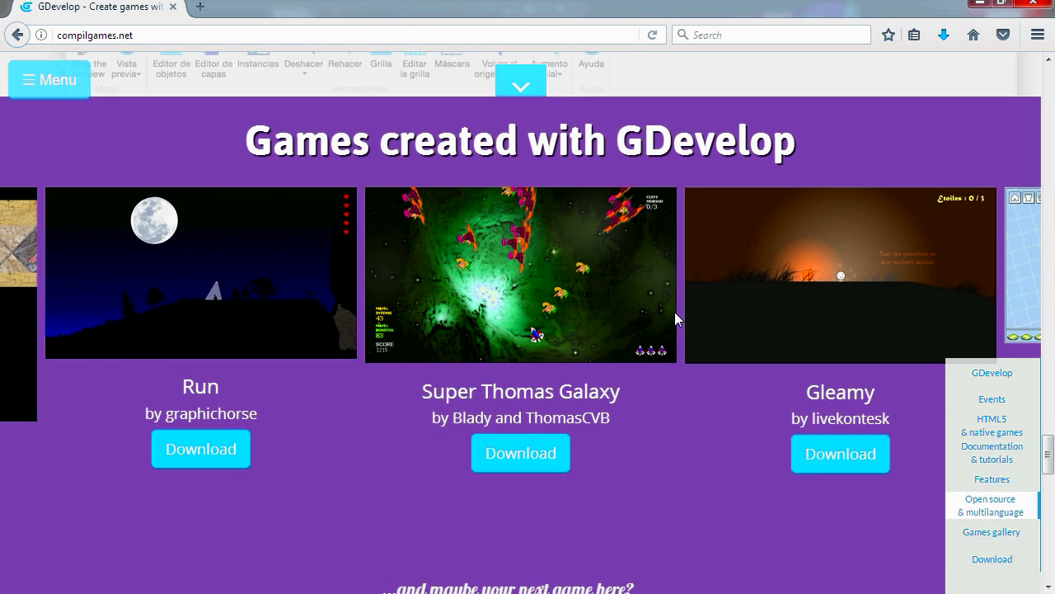
pyautogui.moveTo(814, 296); pyautogui.dragTo(613, 309)
pyautogui.moveTo(706, 284); pyautogui.dragTo(493, 275)
pyautogui.moveTo(902, 273); pyautogui.dragTo(539, 306)
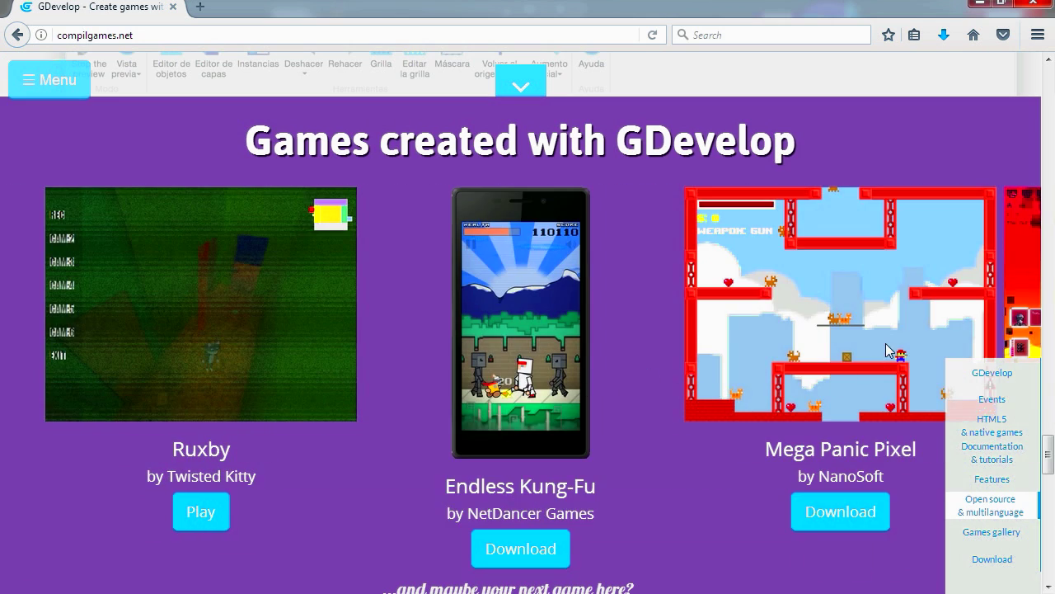
pyautogui.moveTo(886, 335); pyautogui.dragTo(330, 365)
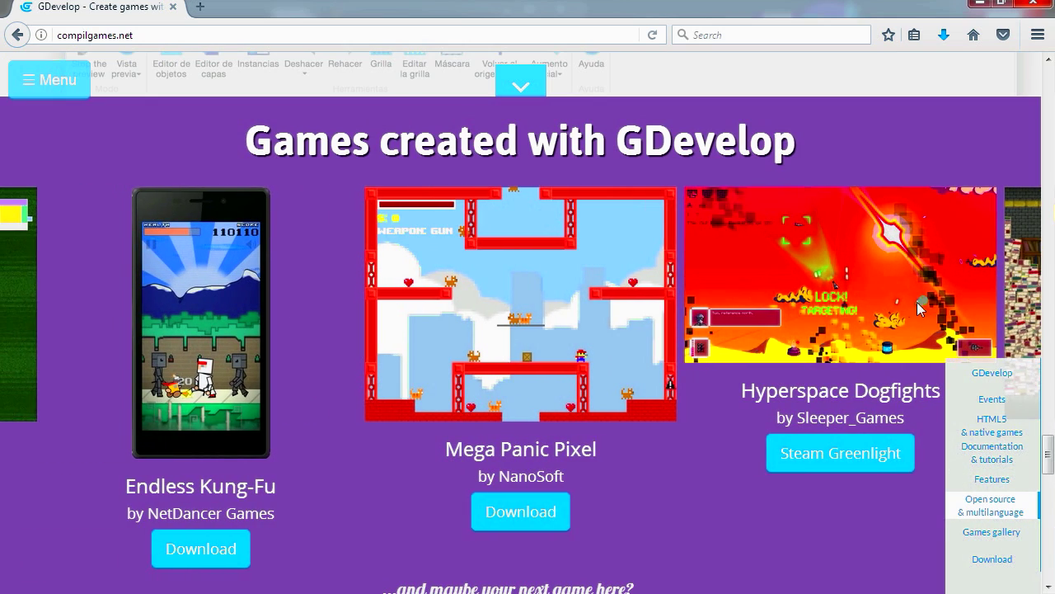
pyautogui.moveTo(919, 299); pyautogui.dragTo(198, 329)
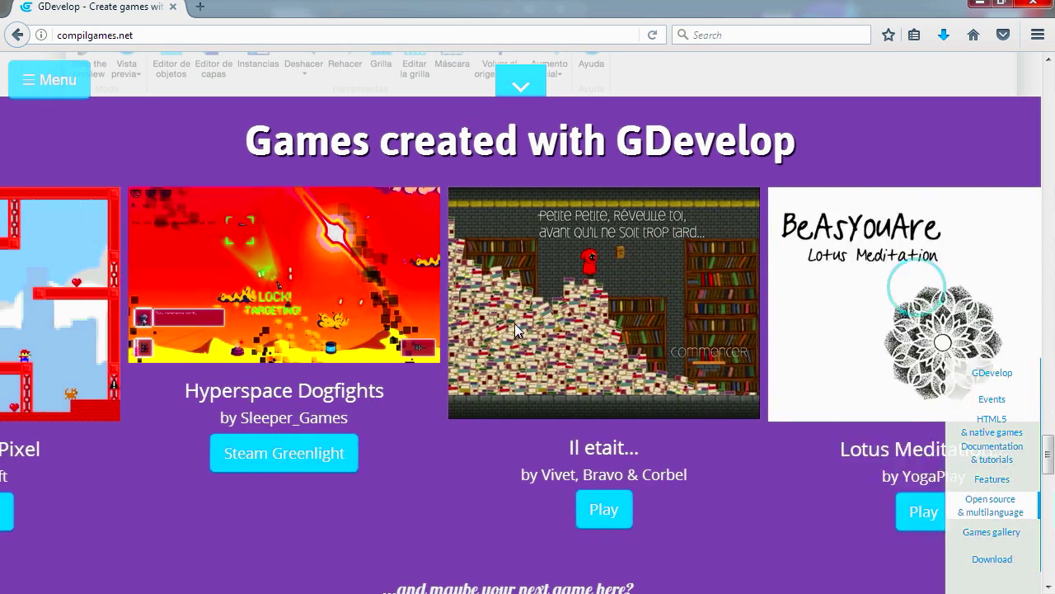
pyautogui.scroll(10, 567, 429)
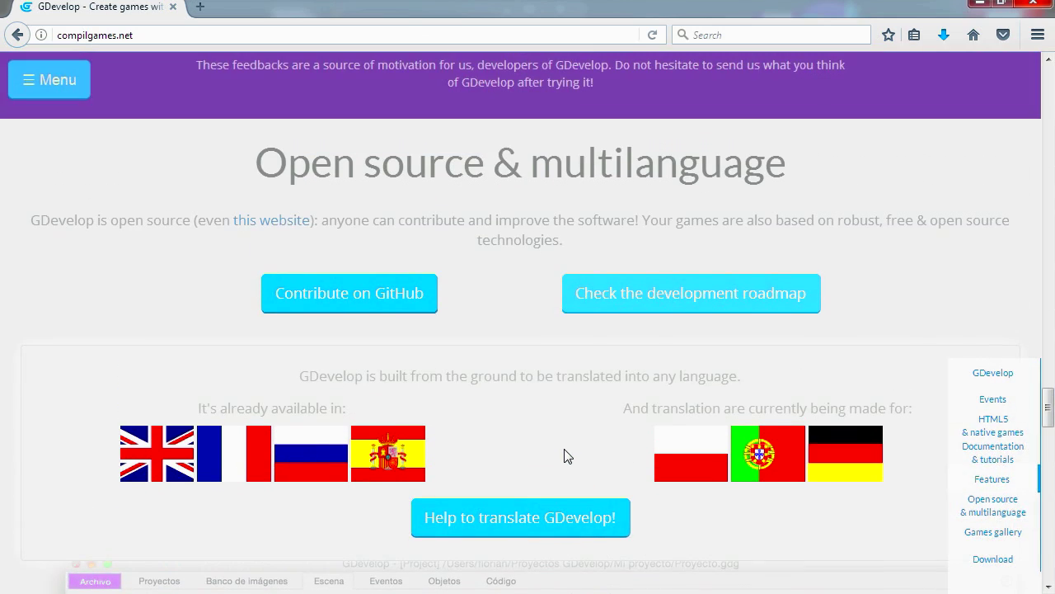
pyautogui.scroll(15, 501, 435)
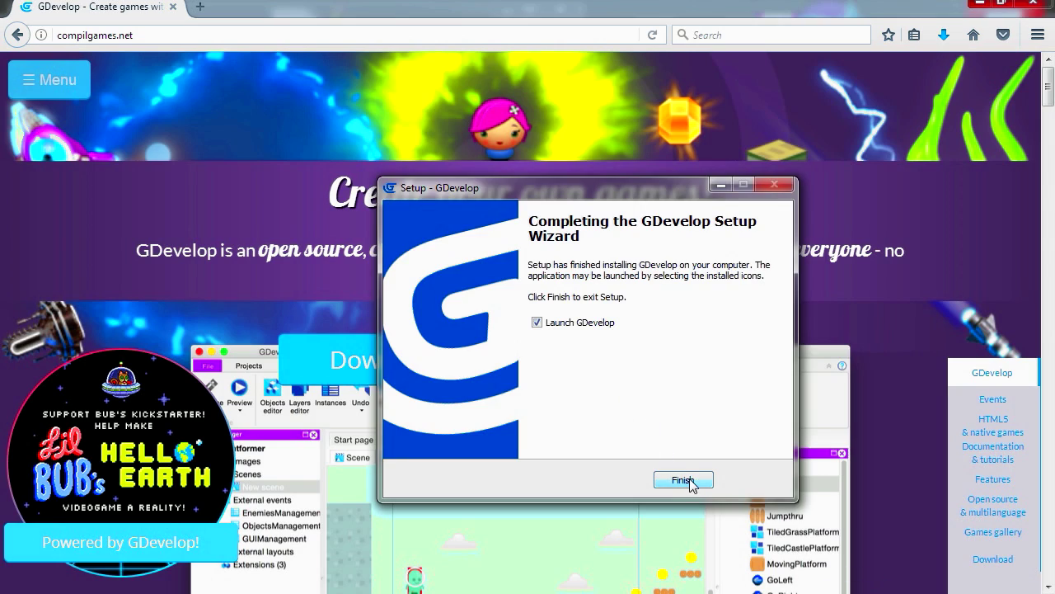
# Finish the setup with Launch GDevelop enabled and open the example project 3DRacingGame2Players.gdg in GDevelop.
pyautogui.click(683, 481)
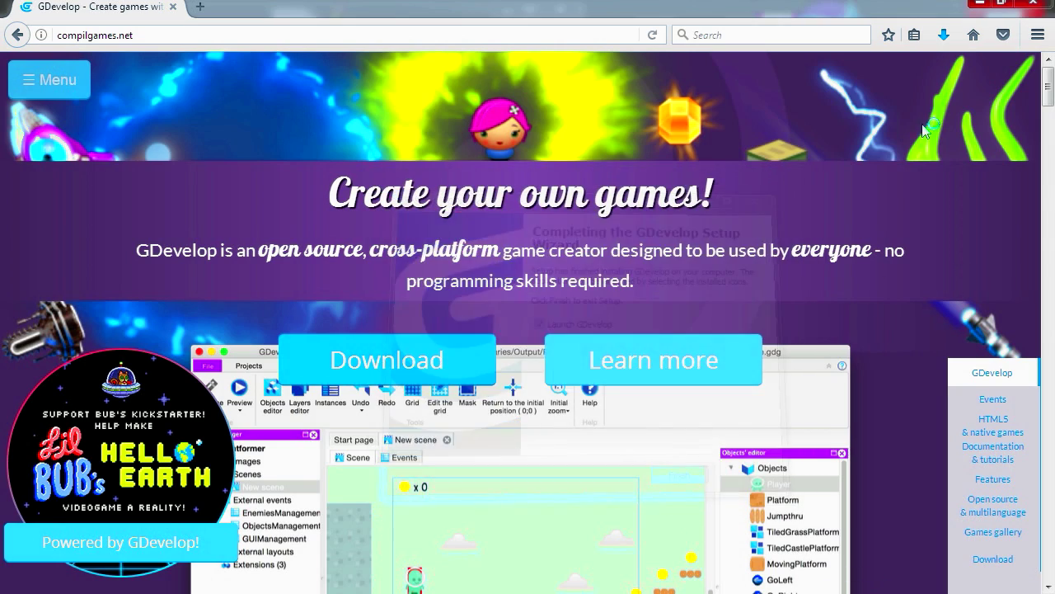
pyautogui.click(975, 4)
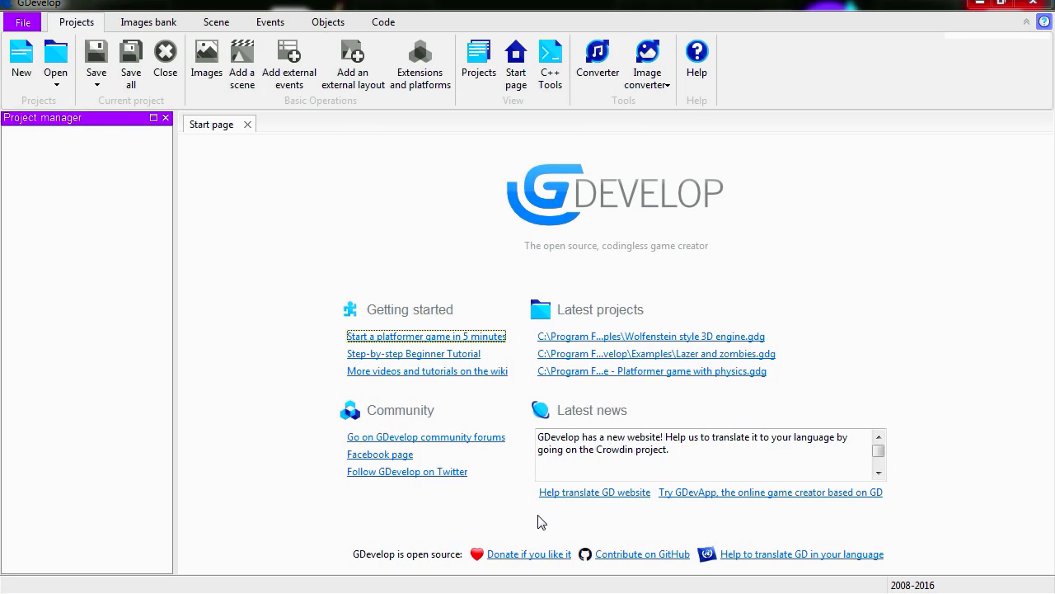
pyautogui.click(55, 57)
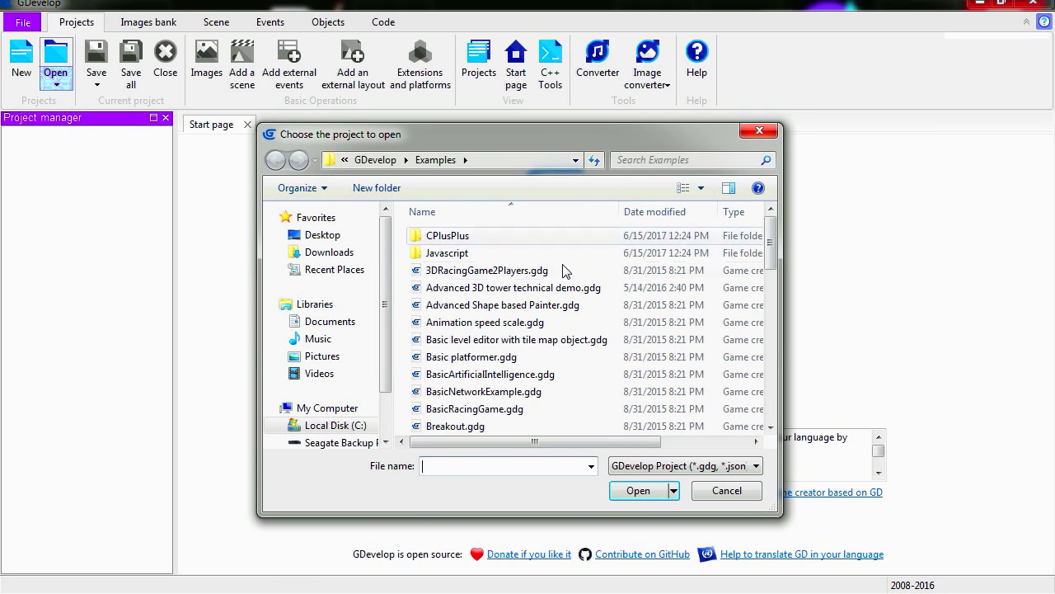
pyautogui.doubleClick(474, 272)
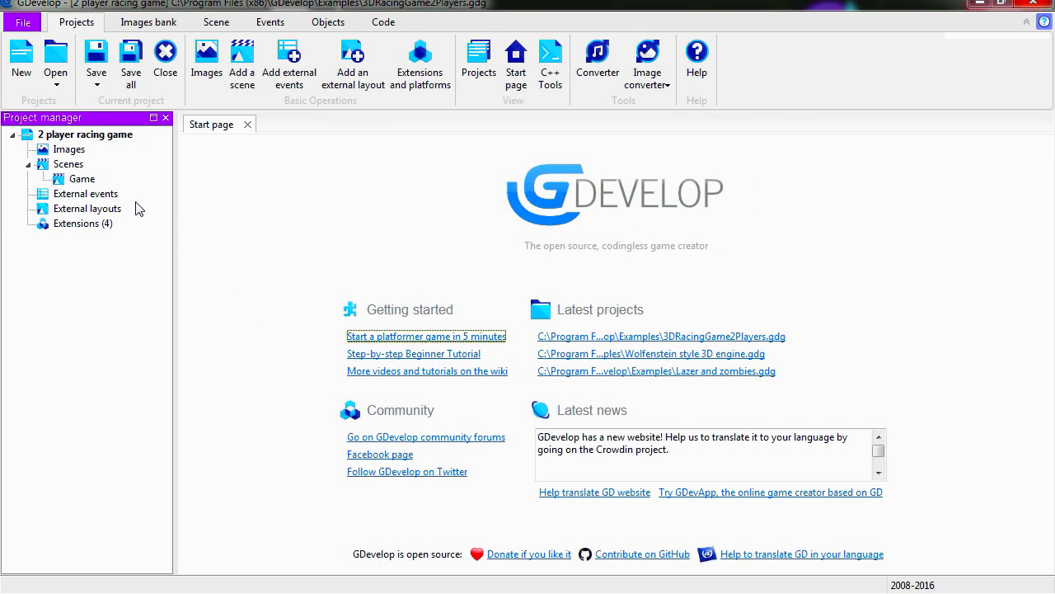
# Open the Game scene of the 2 player racing game, survey its layout, and start the scene preview.
pyautogui.doubleClick(86, 180)
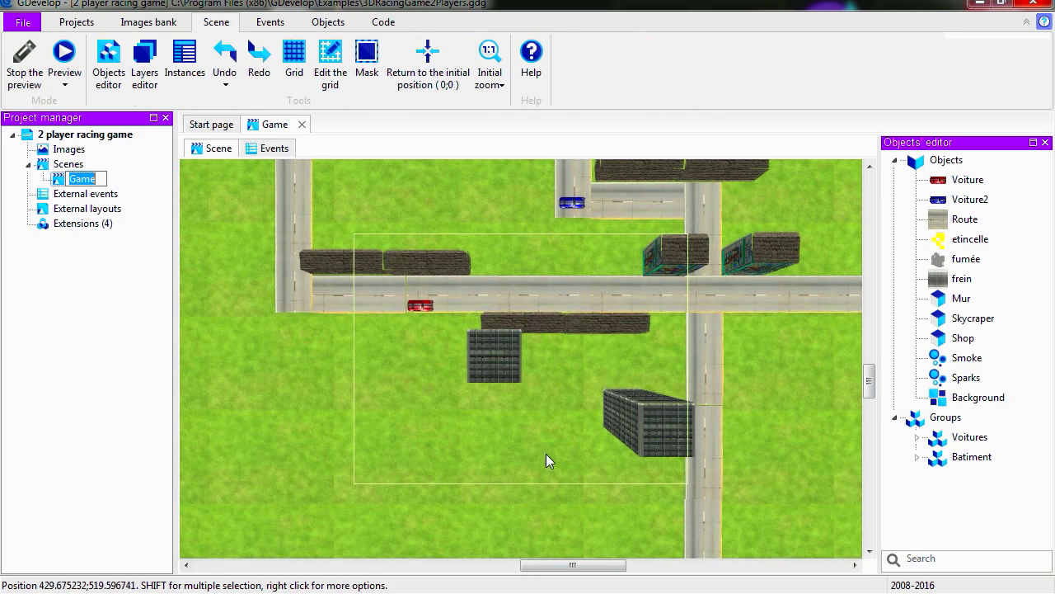
pyautogui.moveTo(549, 400); pyautogui.dragTo(585, 516, button='middle')
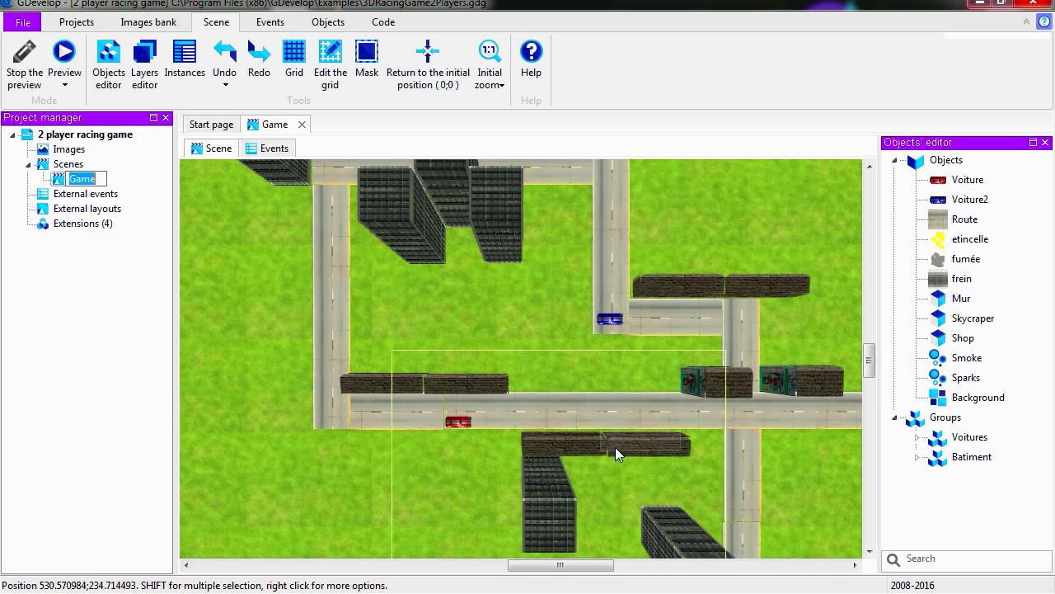
pyautogui.moveTo(616, 454); pyautogui.dragTo(547, 405, button='middle')
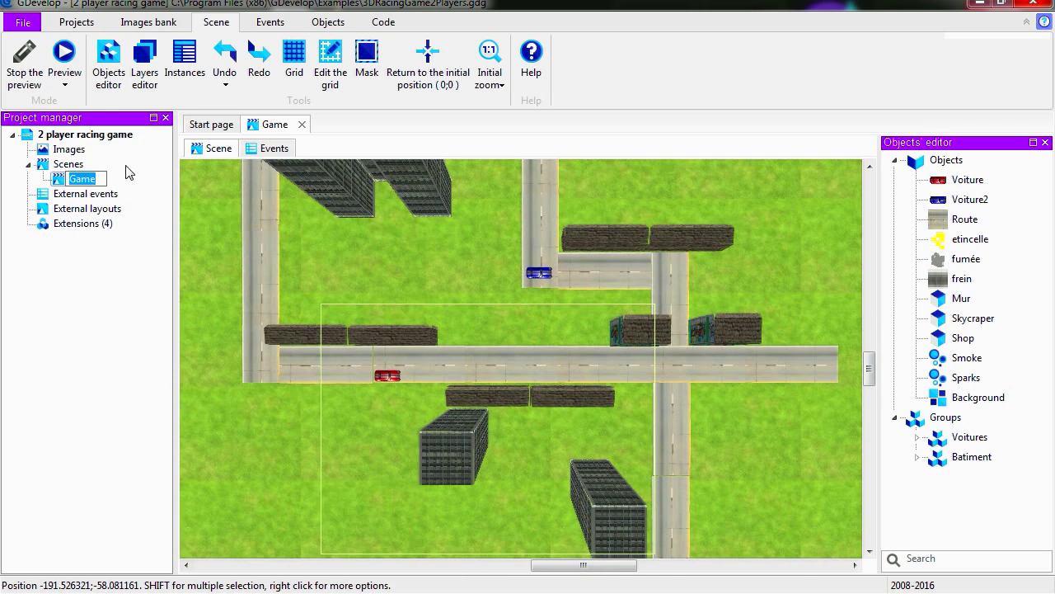
pyautogui.click(73, 66)
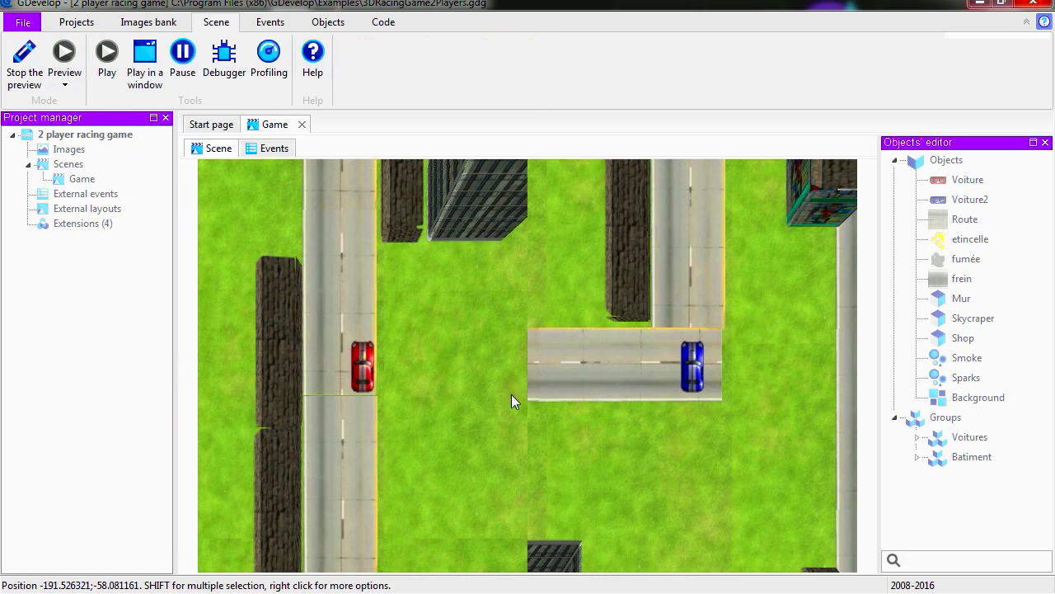
# Test the racing preview by driving the red car around the roads and grass, and also steer and move the blue car.
pyautogui.press('Up')
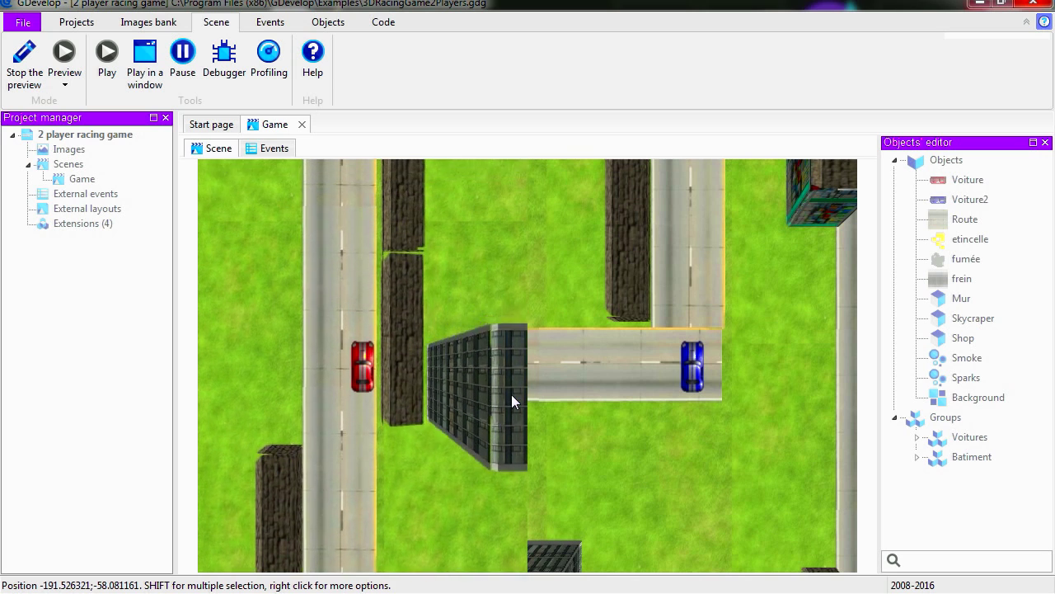
pyautogui.press('Up')
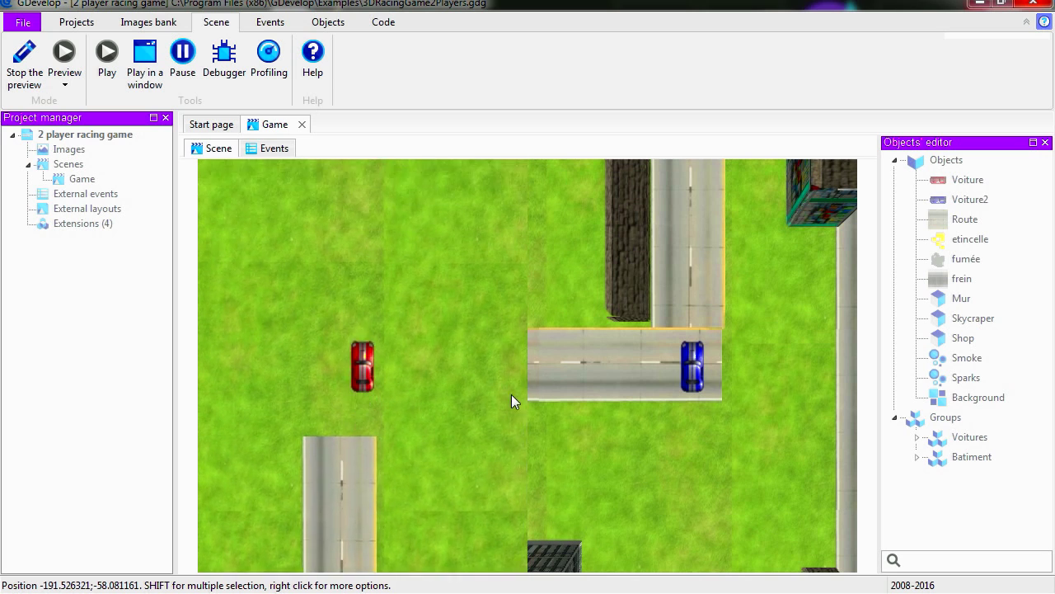
pyautogui.press('Up')
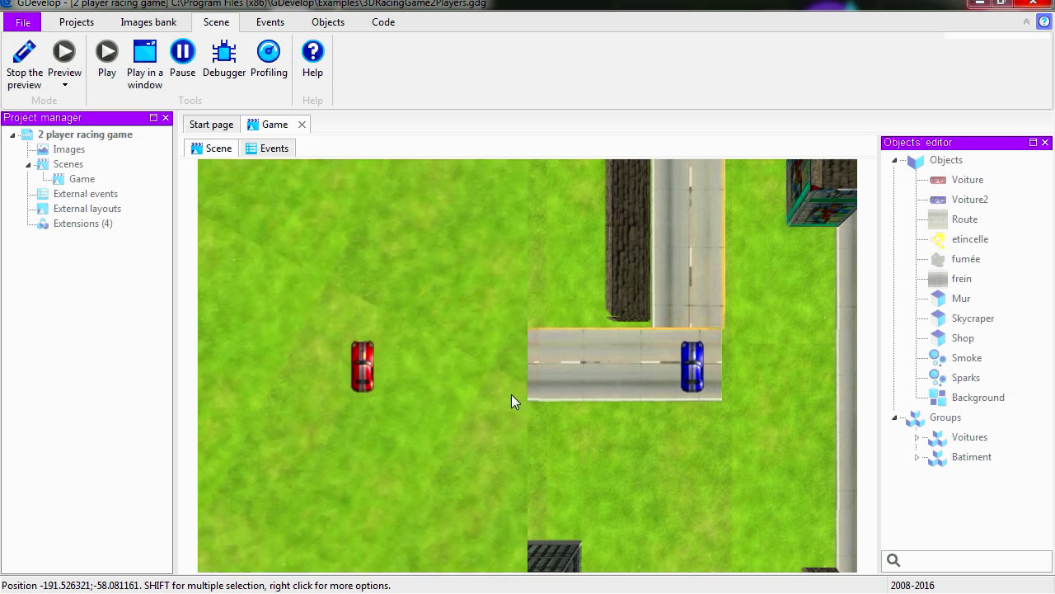
pyautogui.press('Up')
pyautogui.press('Left')
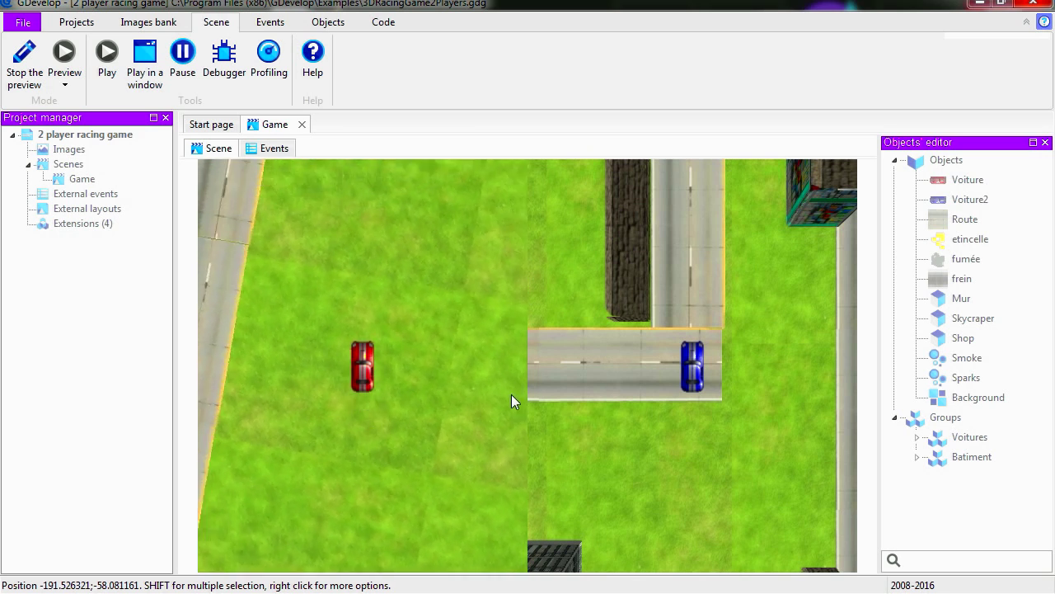
pyautogui.press('Up')
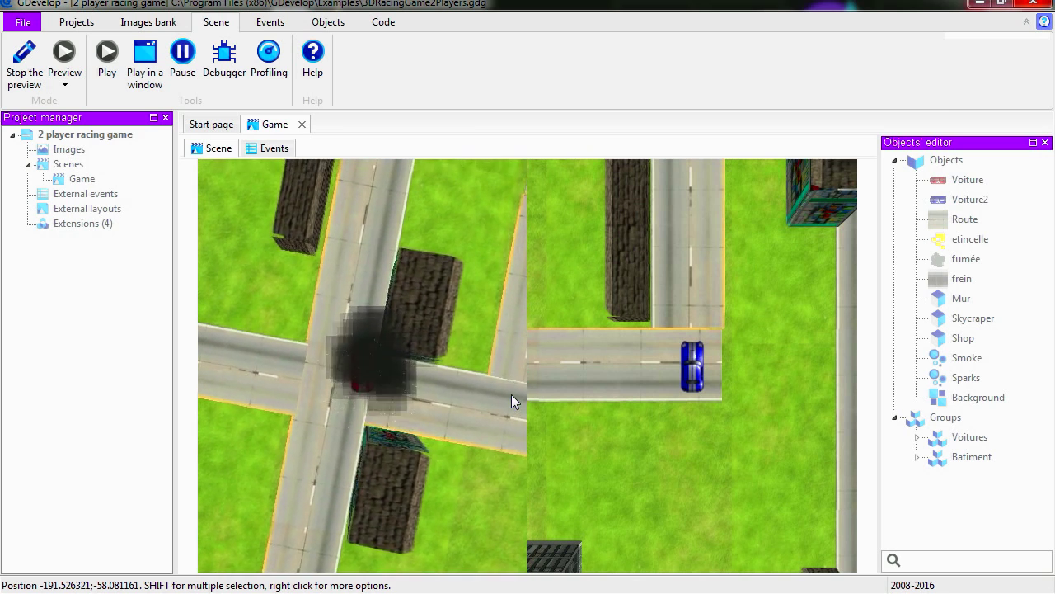
pyautogui.press('Up')
pyautogui.press('Right')
pyautogui.press('Left')
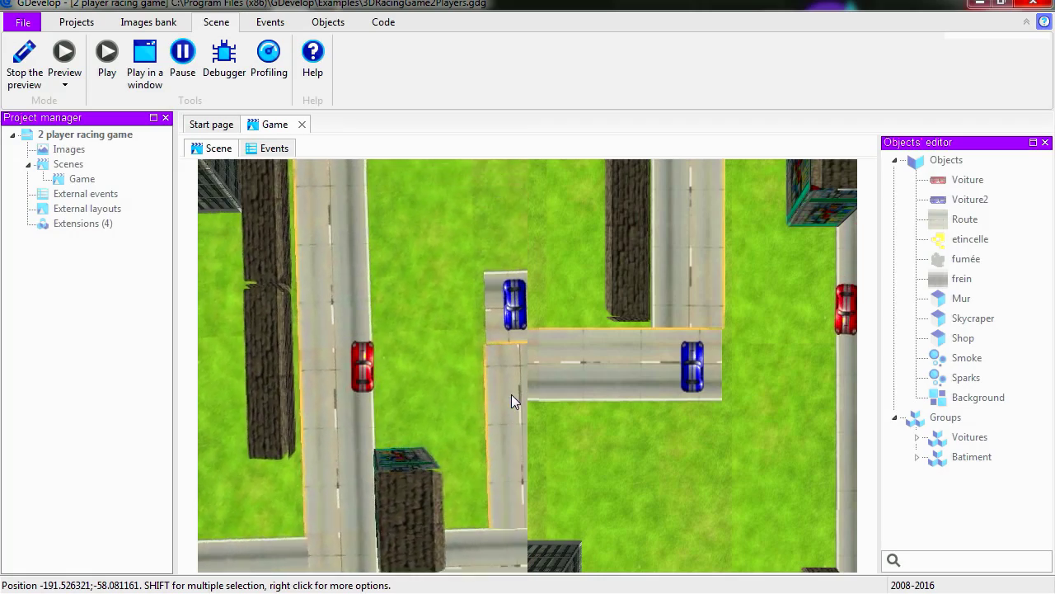
pyautogui.press('Right')
pyautogui.press('Up')
pyautogui.press('Right')
pyautogui.press('d')
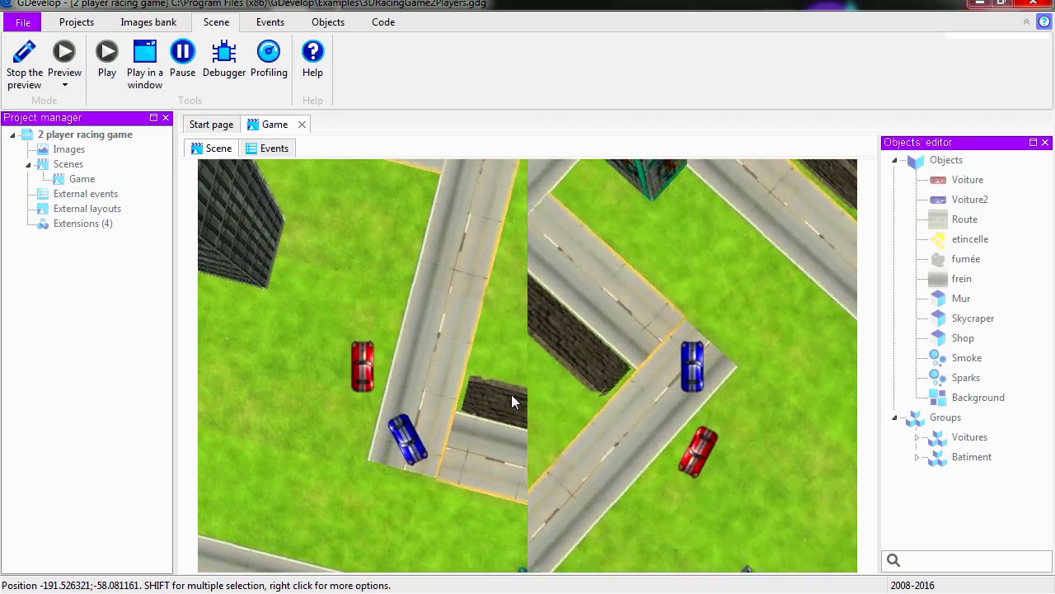
pyautogui.press('Up')
pyautogui.press('Left')
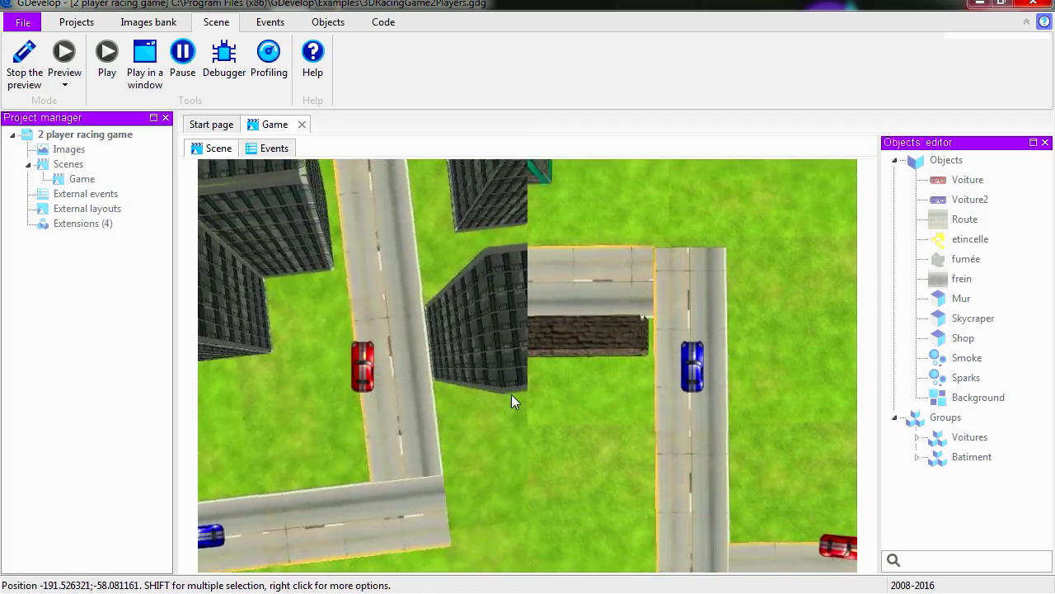
pyautogui.press('Left')
pyautogui.press('Down')
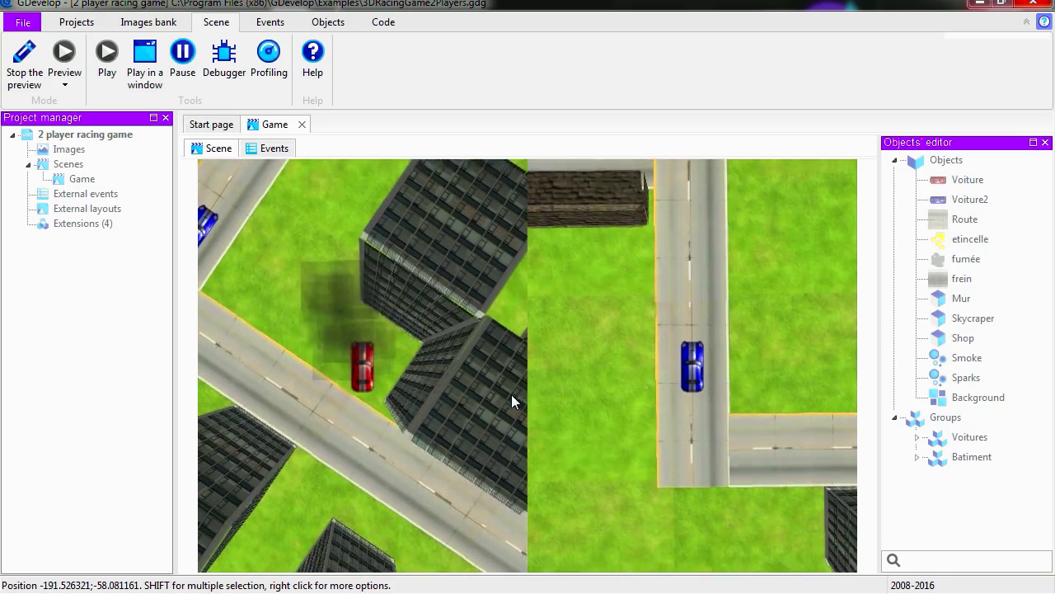
pyautogui.press('Left')
pyautogui.press('Up')
pyautogui.press('Left')
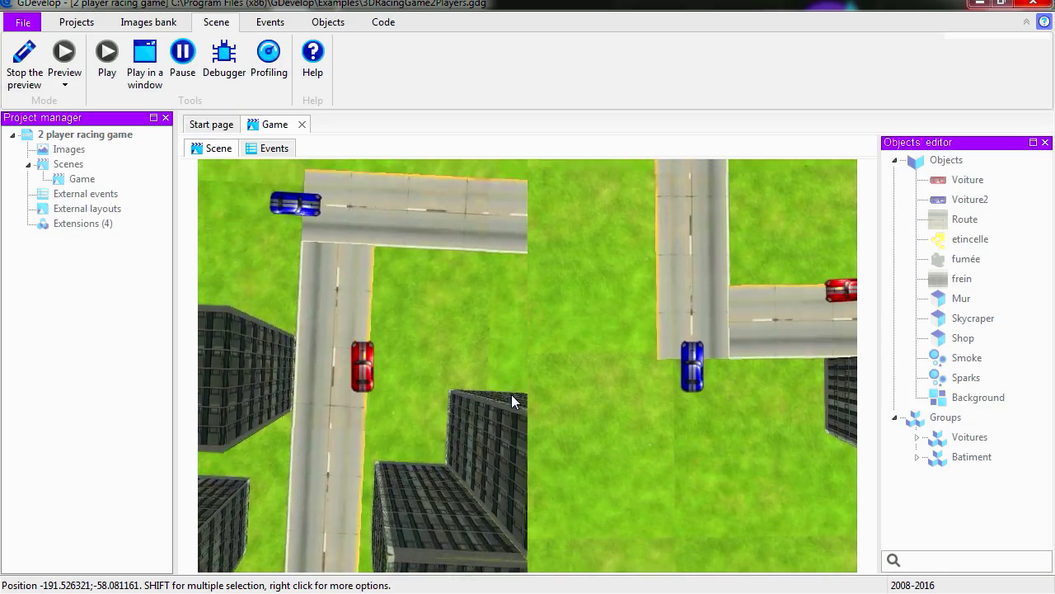
pyautogui.press('Up')
pyautogui.press('Left')
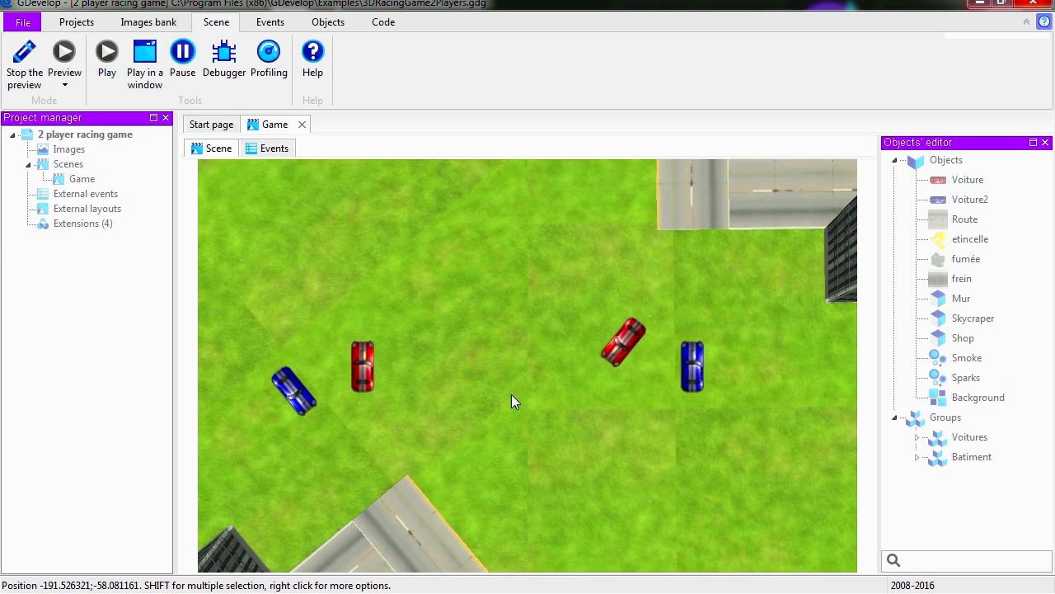
pyautogui.press('Up')
pyautogui.press('Left')
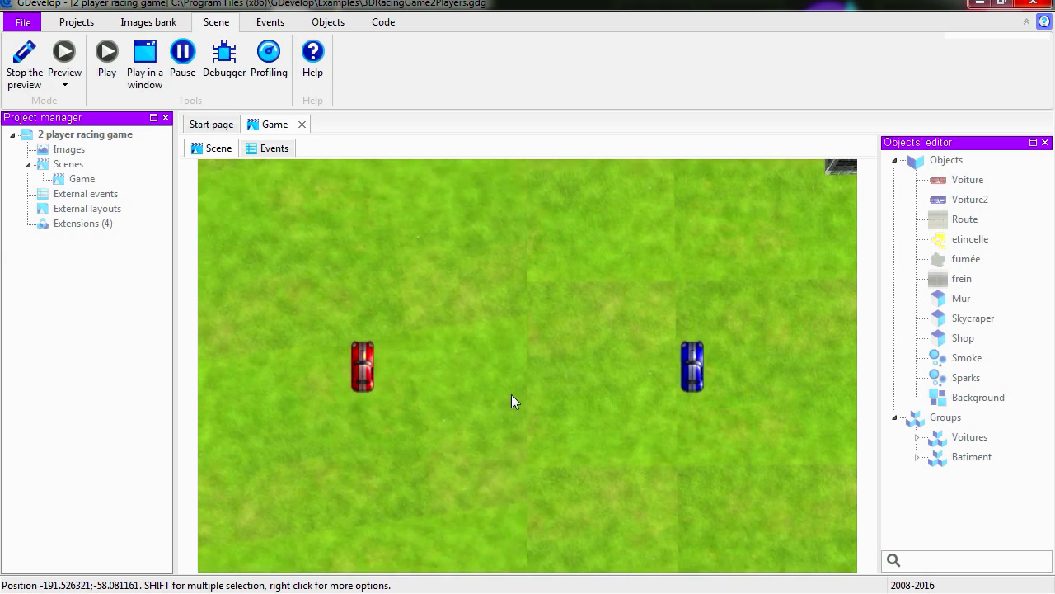
pyautogui.press('Up')
pyautogui.press('Left')
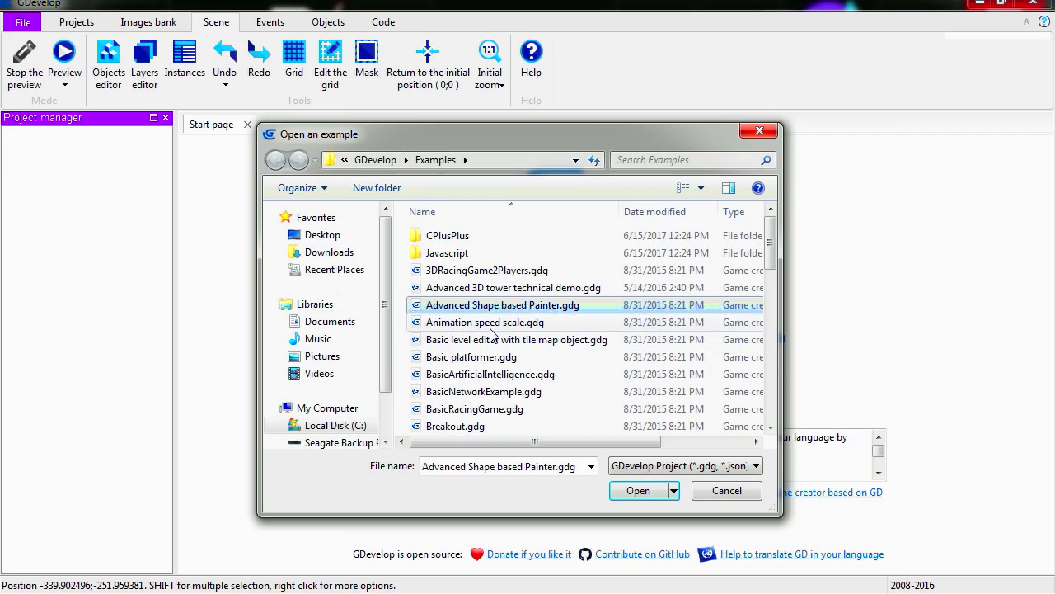
# Open the example project Basic platformer.gdg and preview its New scene in the browser.
pyautogui.press('Down')
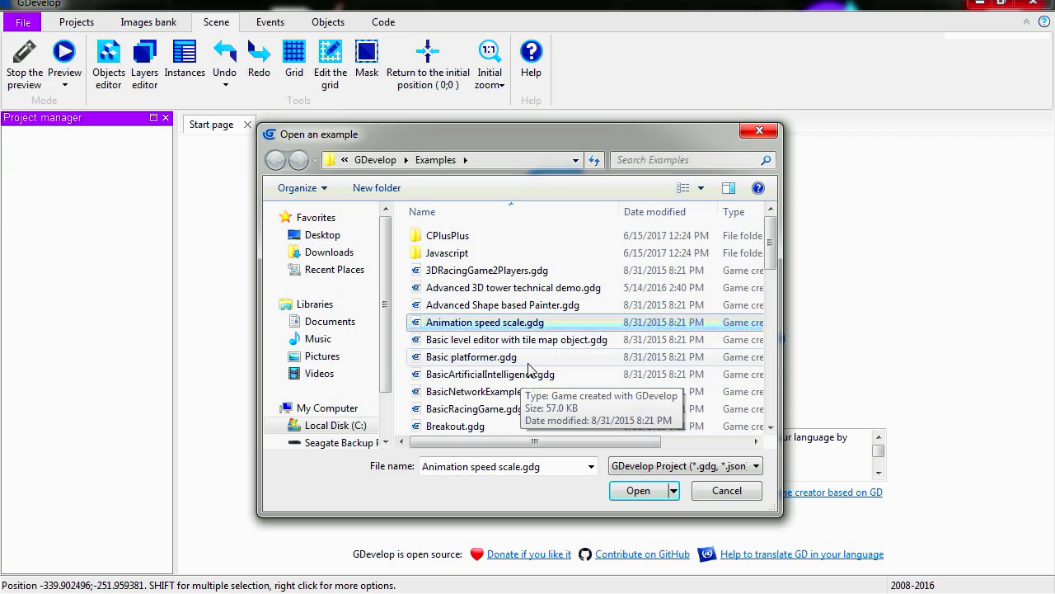
pyautogui.doubleClick(485, 358)
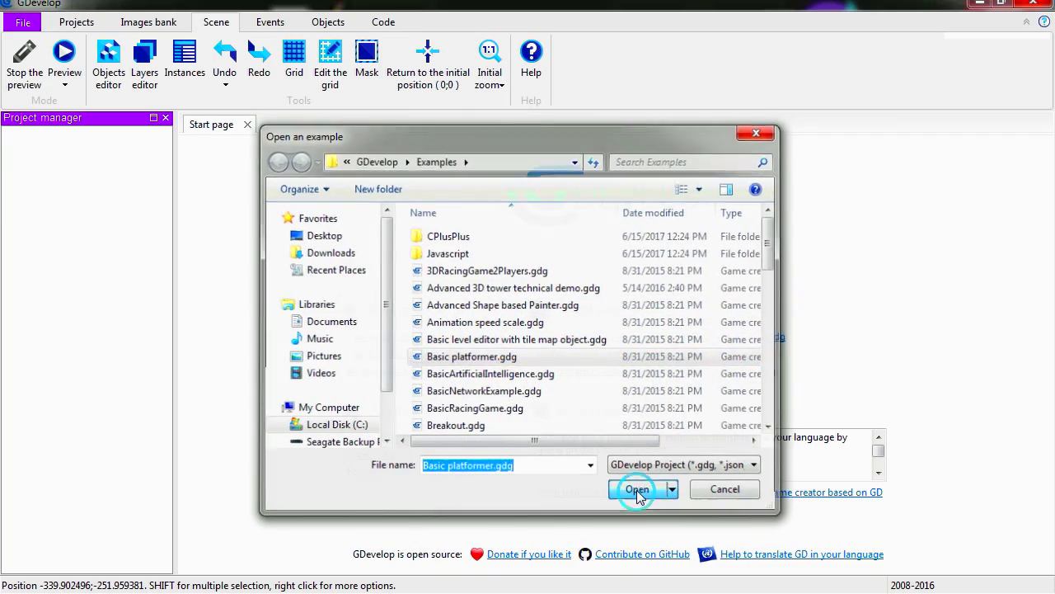
pyautogui.doubleClick(82, 179)
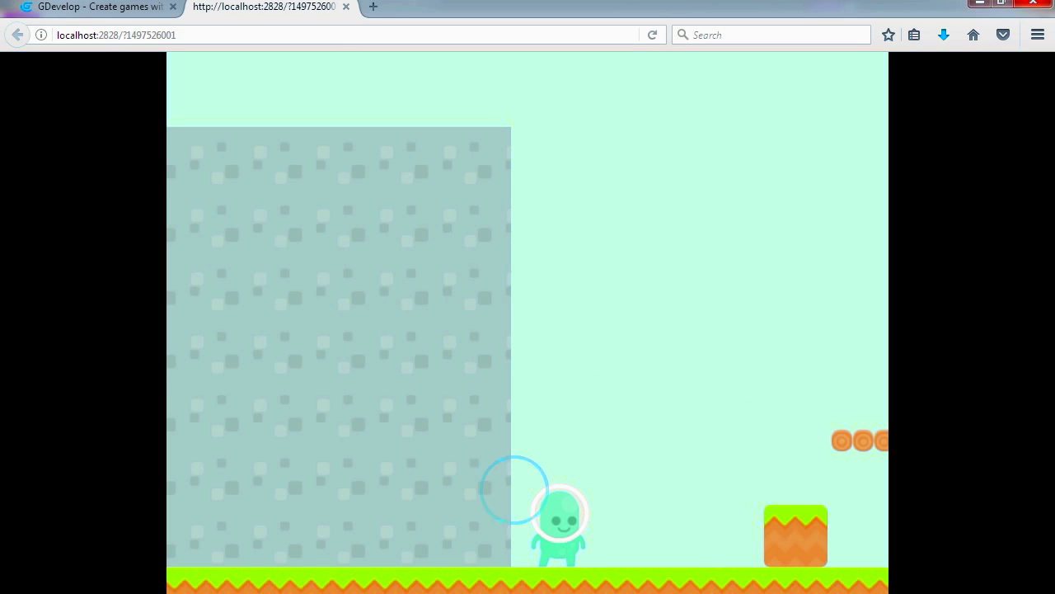
# Play the platformer preview, running and jumping the alien across the floating platforms and block stairs to the ladder.
pyautogui.press('Right')
pyautogui.press('Left')
pyautogui.press('Right')
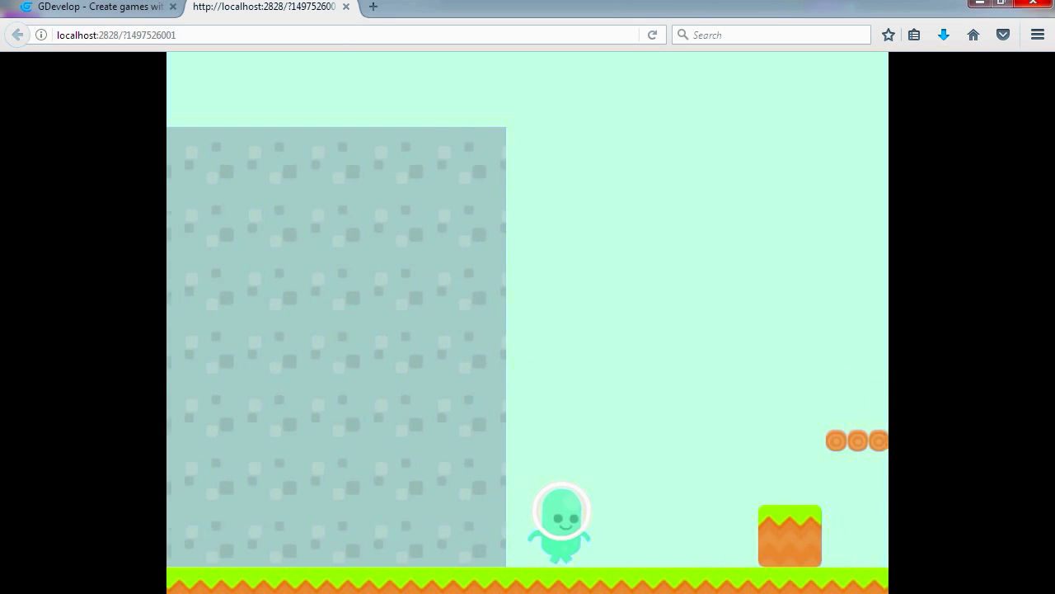
pyautogui.press('Left')
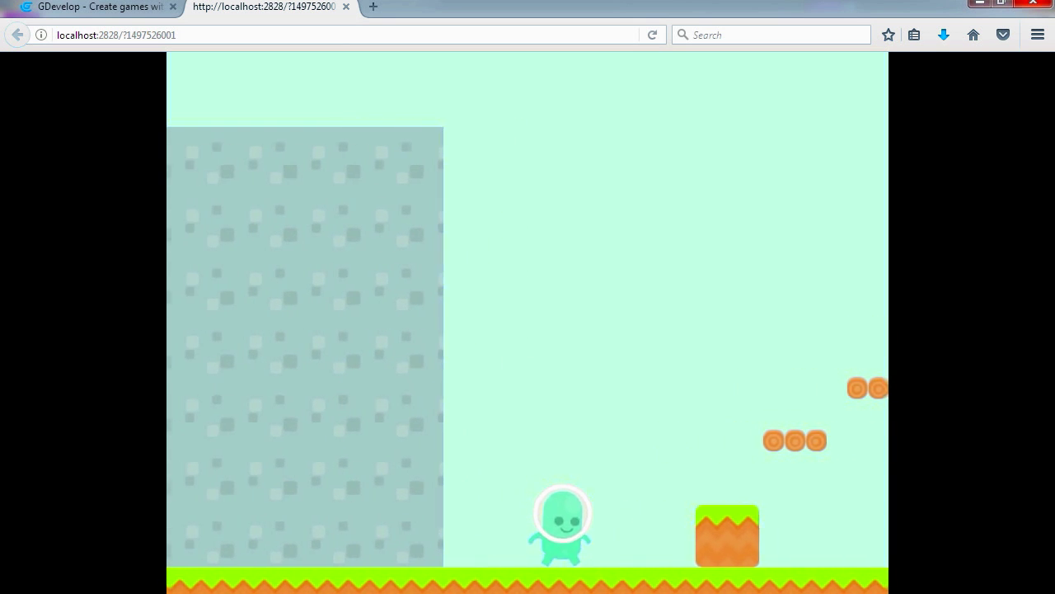
pyautogui.press('Right')
pyautogui.press('space')
pyautogui.press('Right')
pyautogui.press('Left')
pyautogui.press('space')
pyautogui.press('Right')
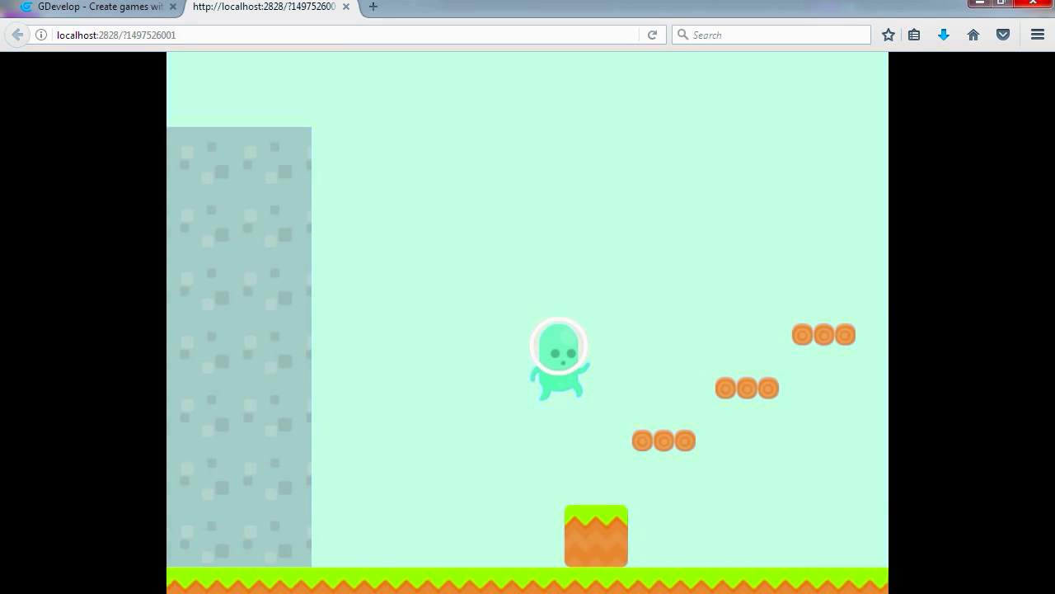
pyautogui.press('Right')
pyautogui.press('space')
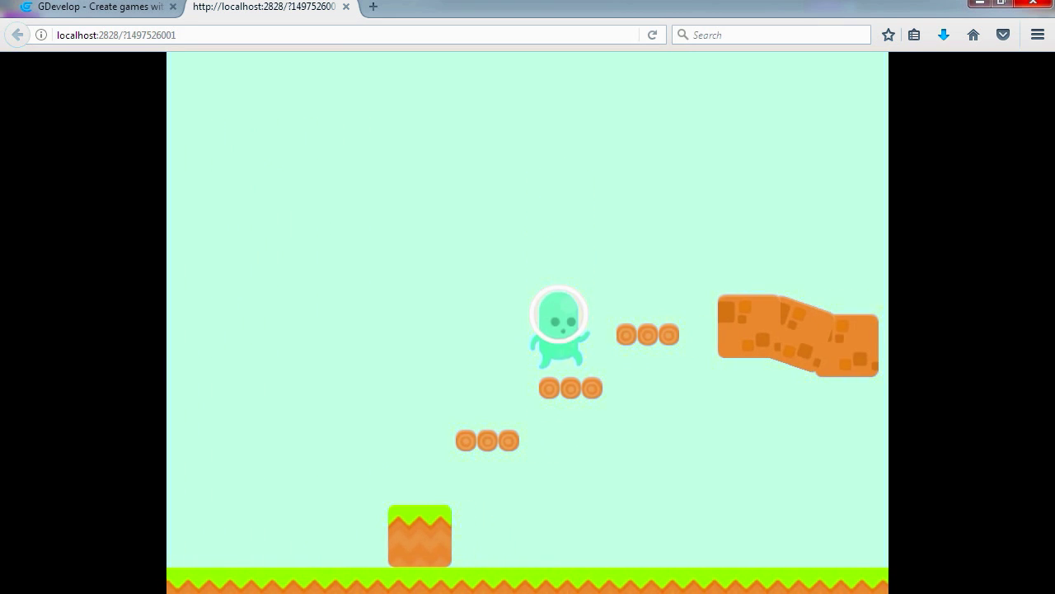
pyautogui.press('space')
pyautogui.press('Right')
pyautogui.press('space')
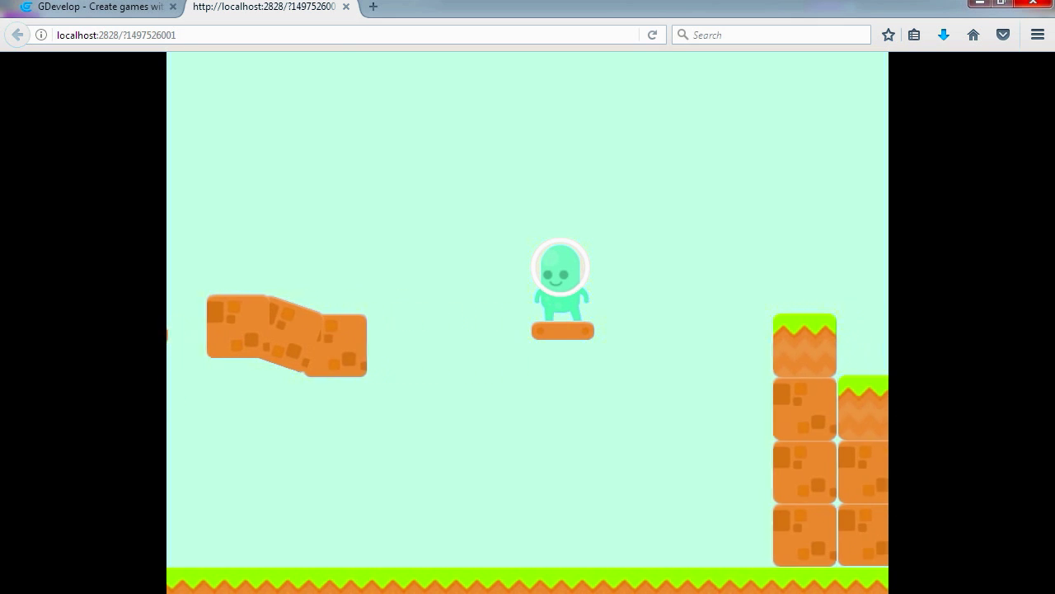
pyautogui.press('space')
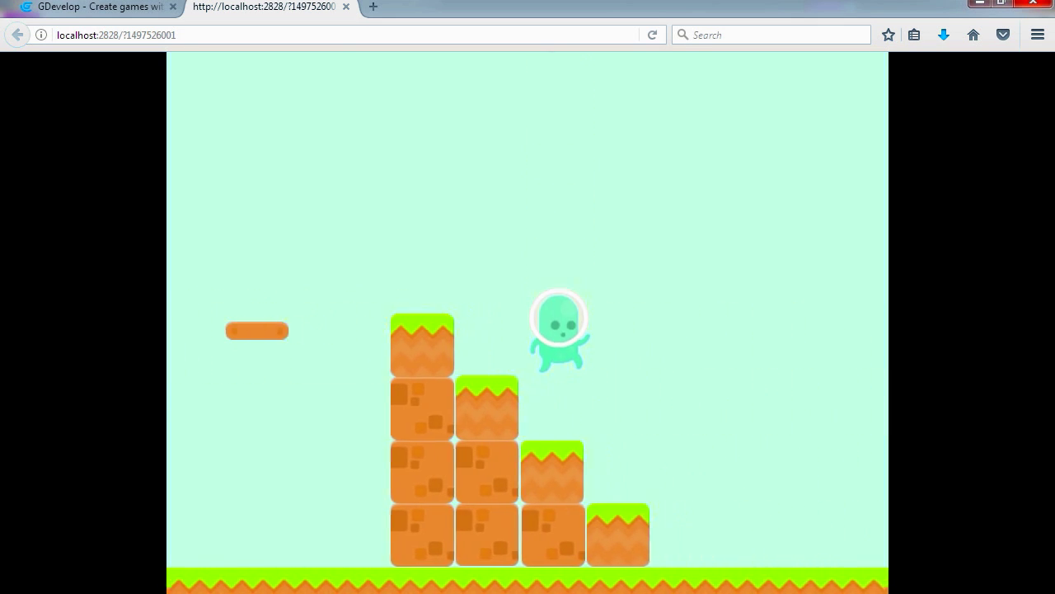
pyautogui.press('Right')
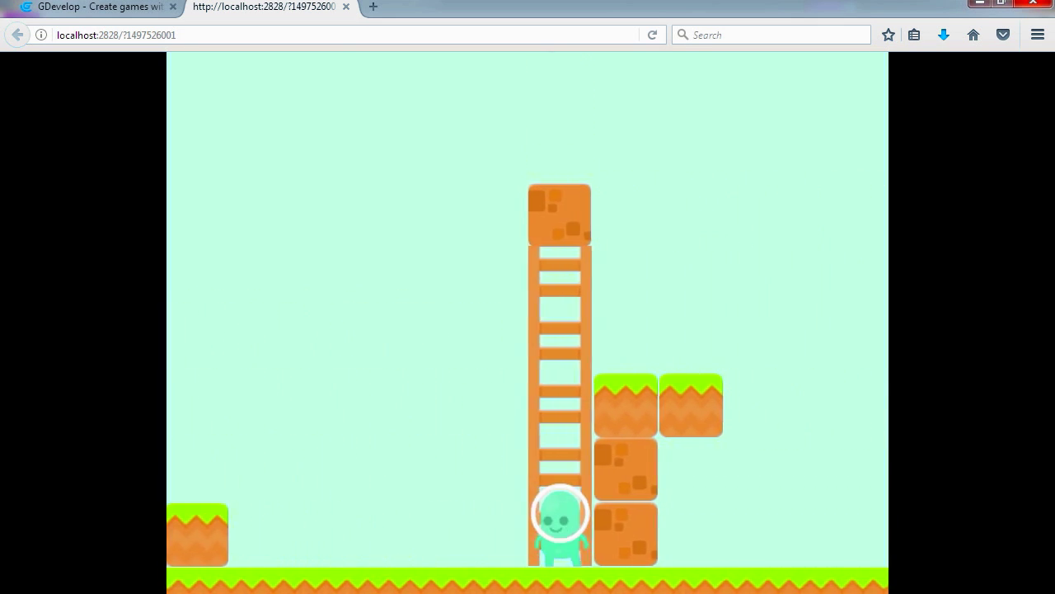
# Test climbing the ladder, jumping over the grass ledge beside it, and walking on the ground beyond.
pyautogui.press('Left')
pyautogui.press('Right')
pyautogui.press('Up')
pyautogui.press('Right')
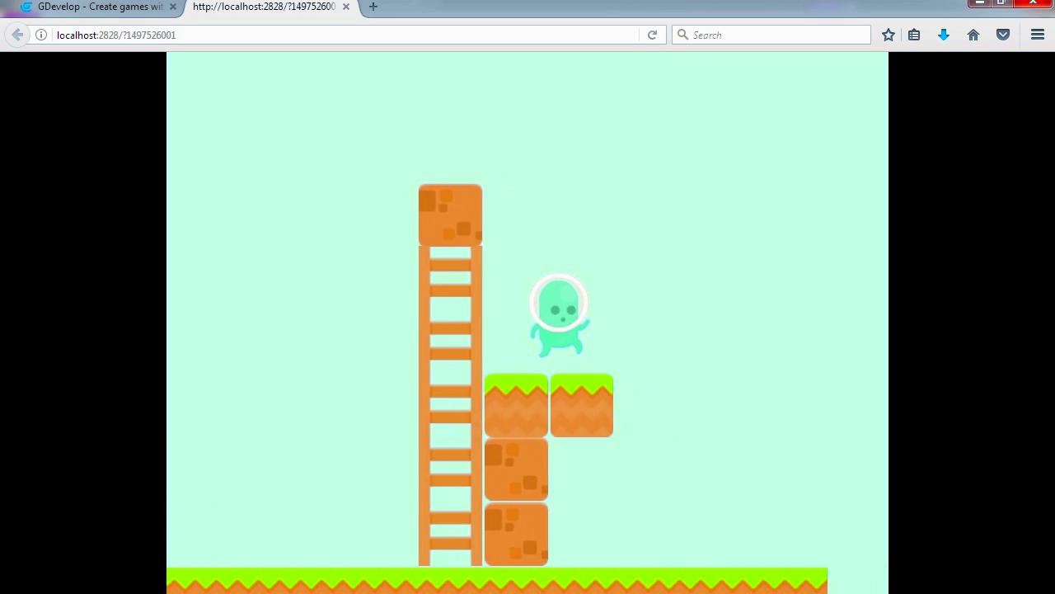
pyautogui.press('space')
pyautogui.press('Left')
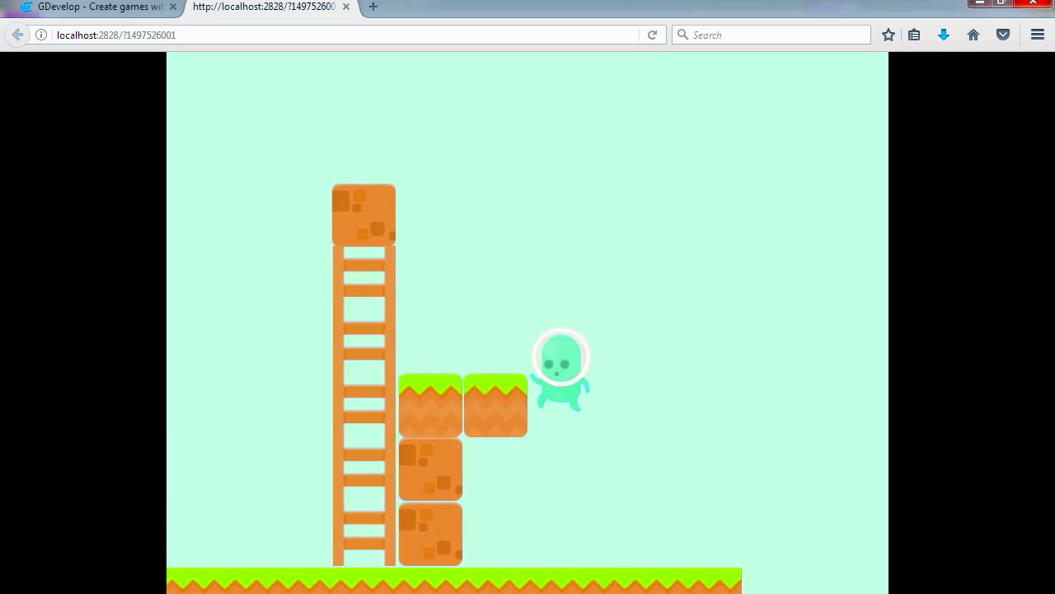
pyautogui.press('Right')
pyautogui.press('Left')
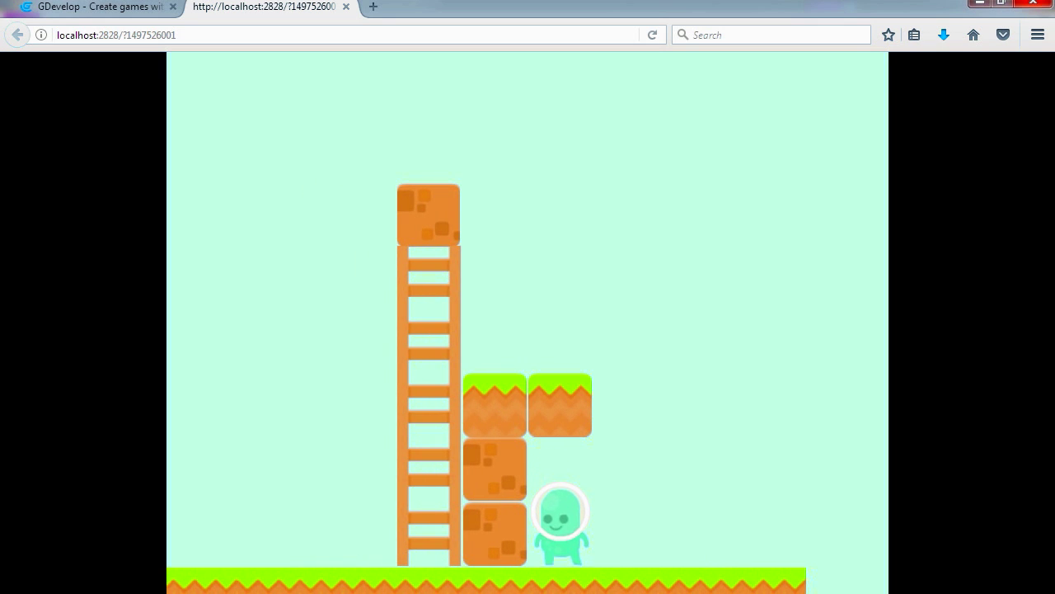
pyautogui.press('Right')
pyautogui.press('Left')
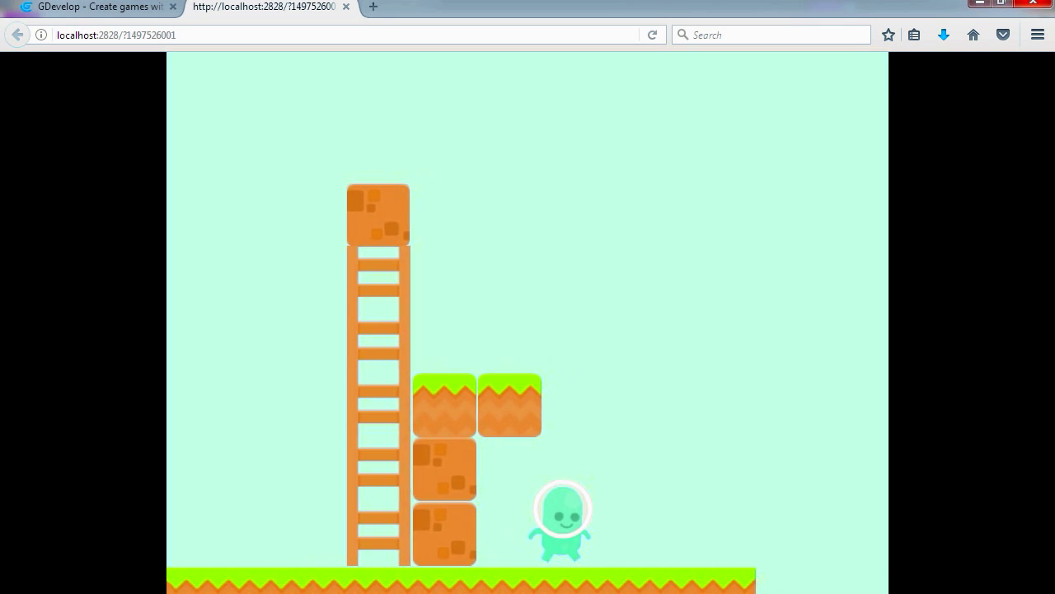
pyautogui.press('Right')
pyautogui.press('space')
pyautogui.press('Left')
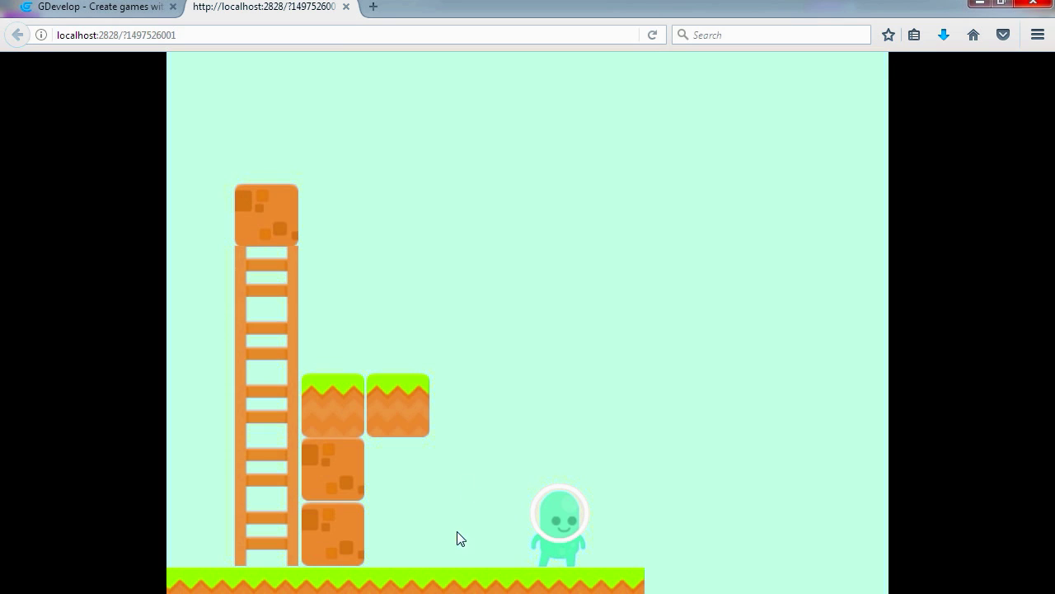
# Close the platformer's browser preview and close the Basic platformer project in GDevelop.
pyautogui.click(346, 6)
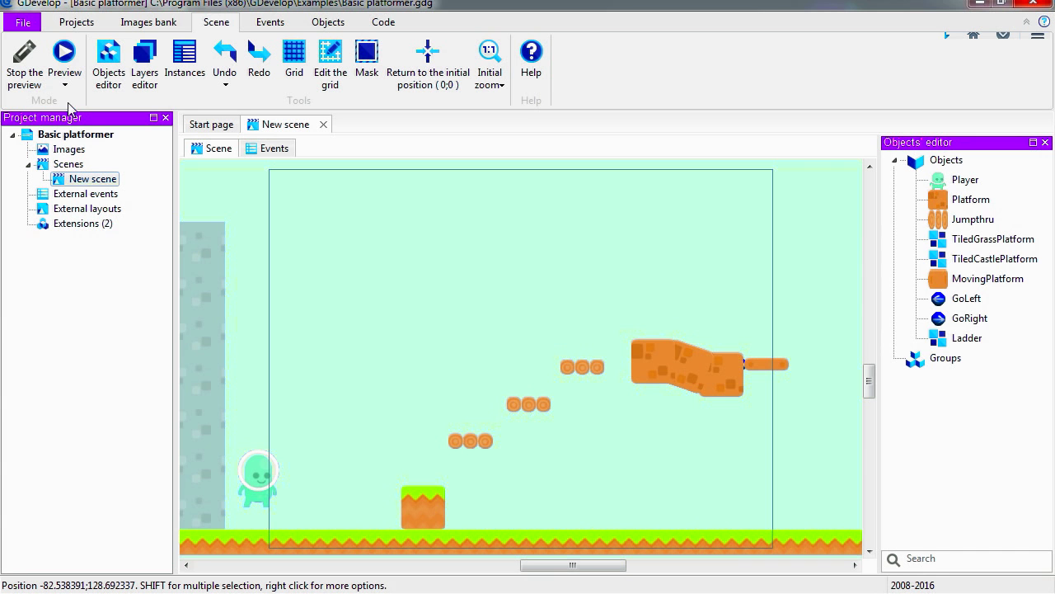
pyautogui.click(22, 15)
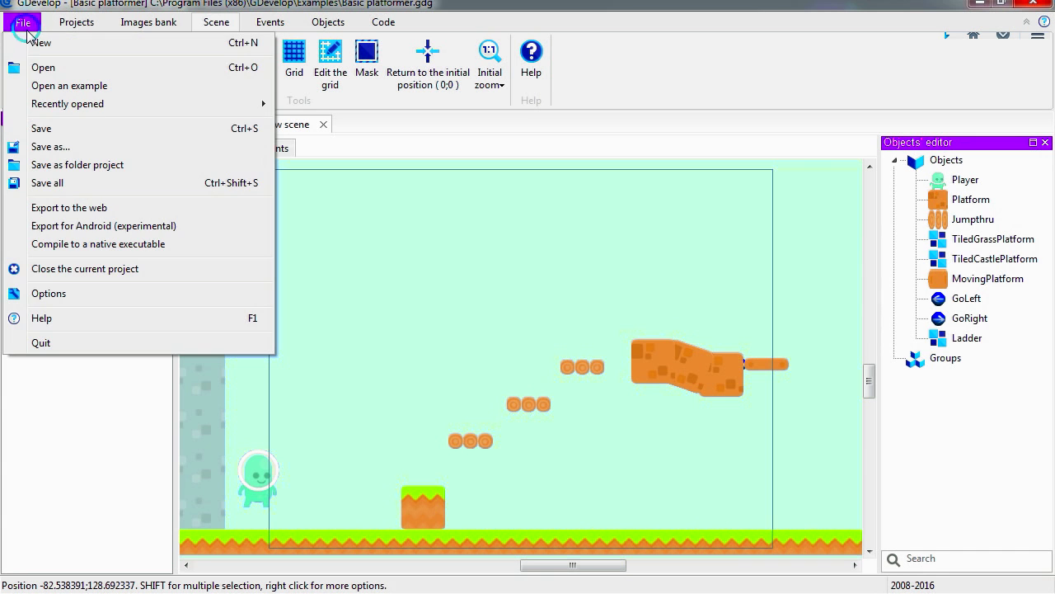
pyautogui.click(86, 268)
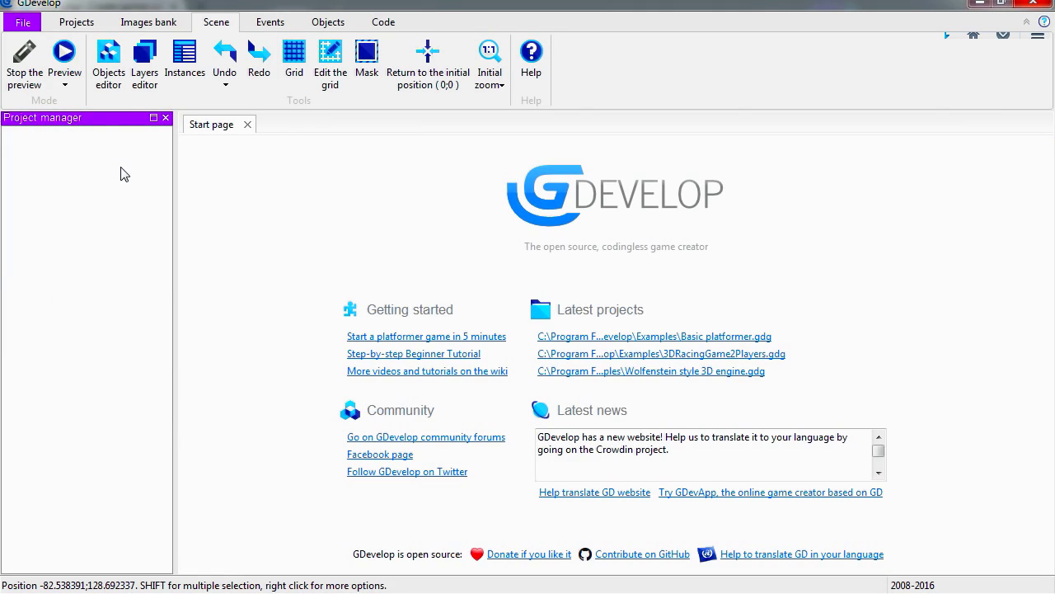
# Open the example project BasicArtificialIntelligence.gdg and preview its scene Nouvelle scène 1.
pyautogui.click(23, 22)
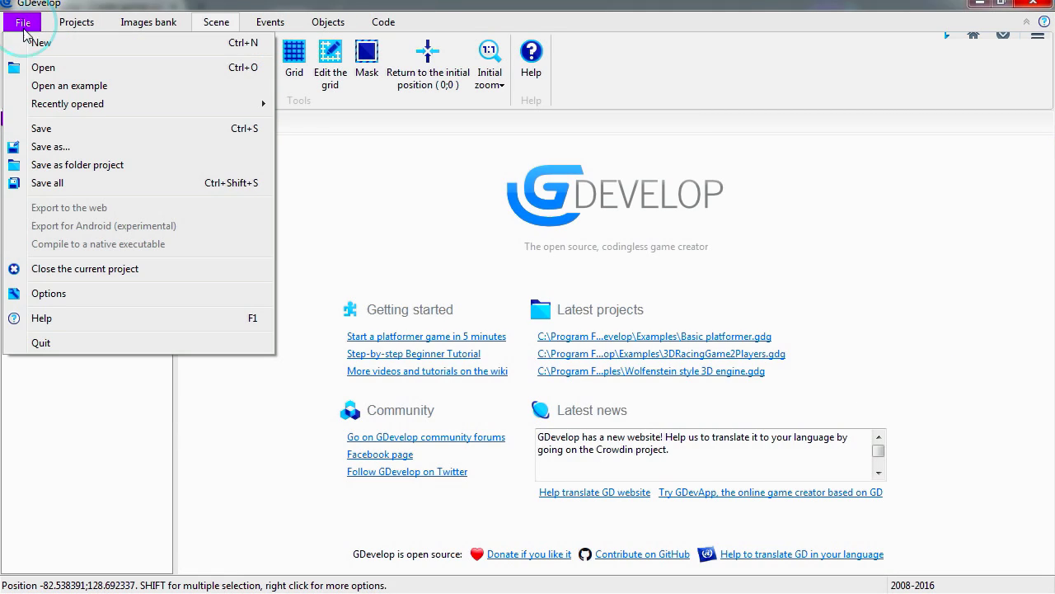
pyautogui.click(70, 88)
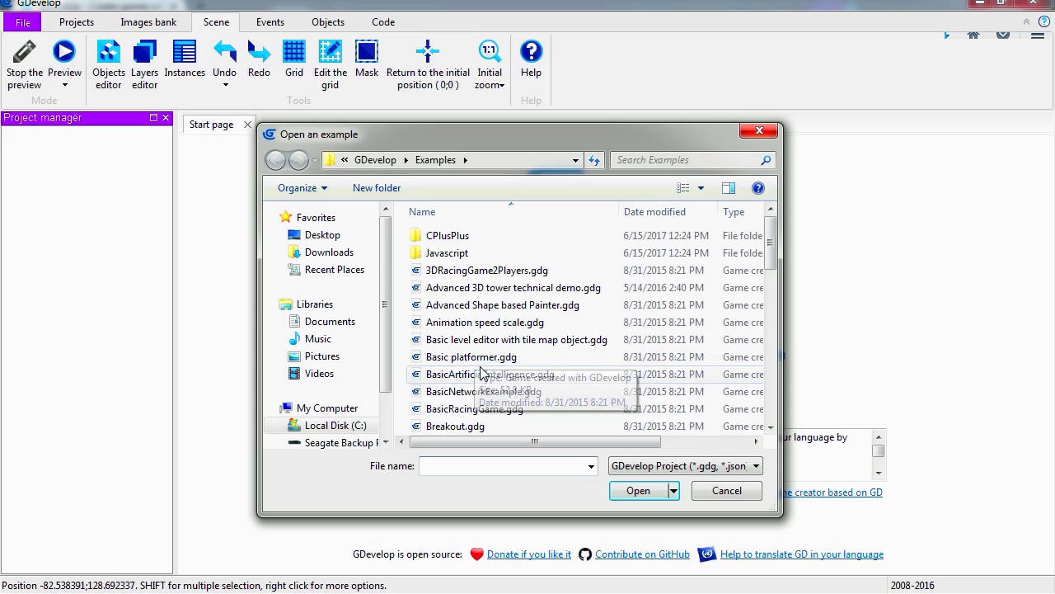
pyautogui.click(494, 374)
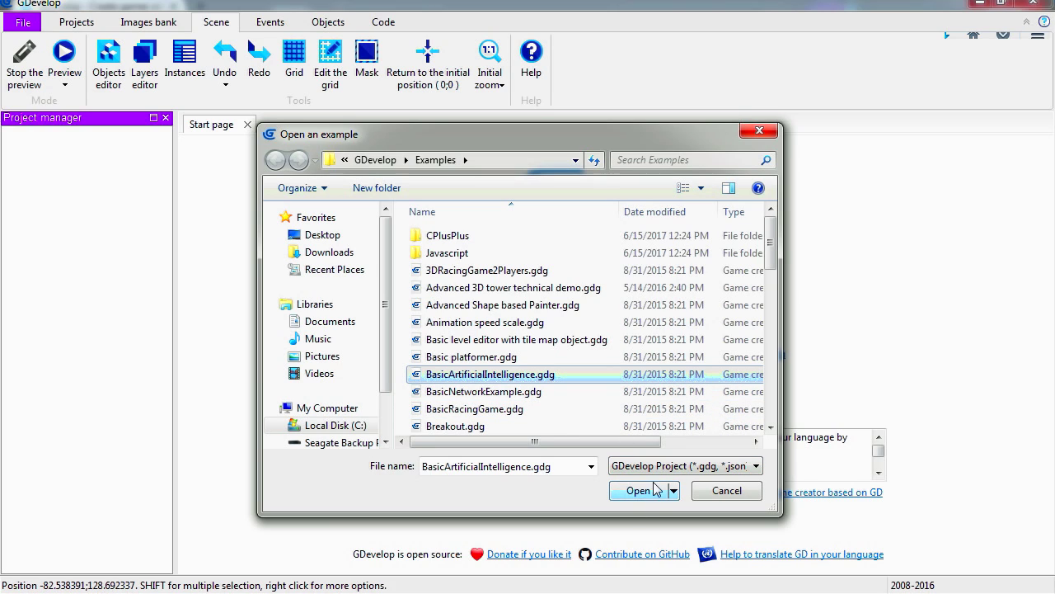
pyautogui.click(638, 491)
pyautogui.doubleClick(118, 180)
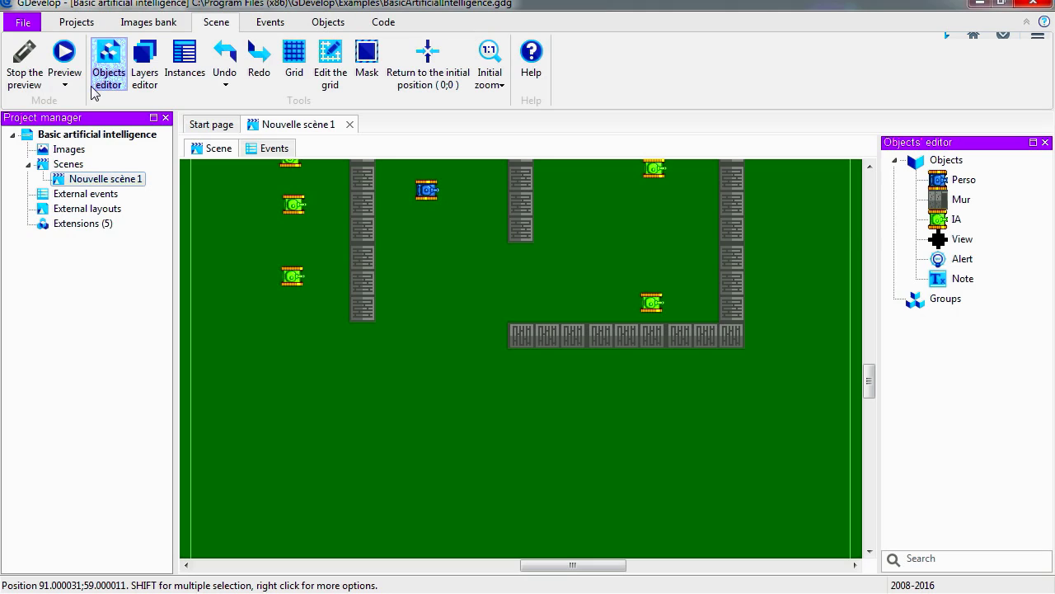
pyautogui.click(65, 56)
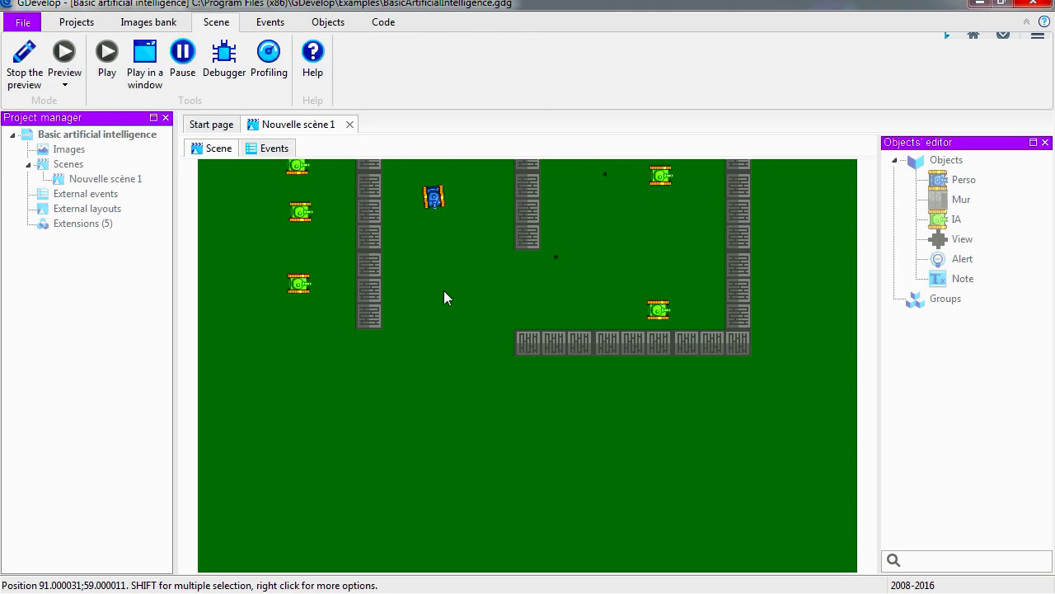
# Play the preview, driving the blue tank down out of the walled corridor while firing at the green tank coming from the enclosure.
pyautogui.press('Up')
pyautogui.press('Down')
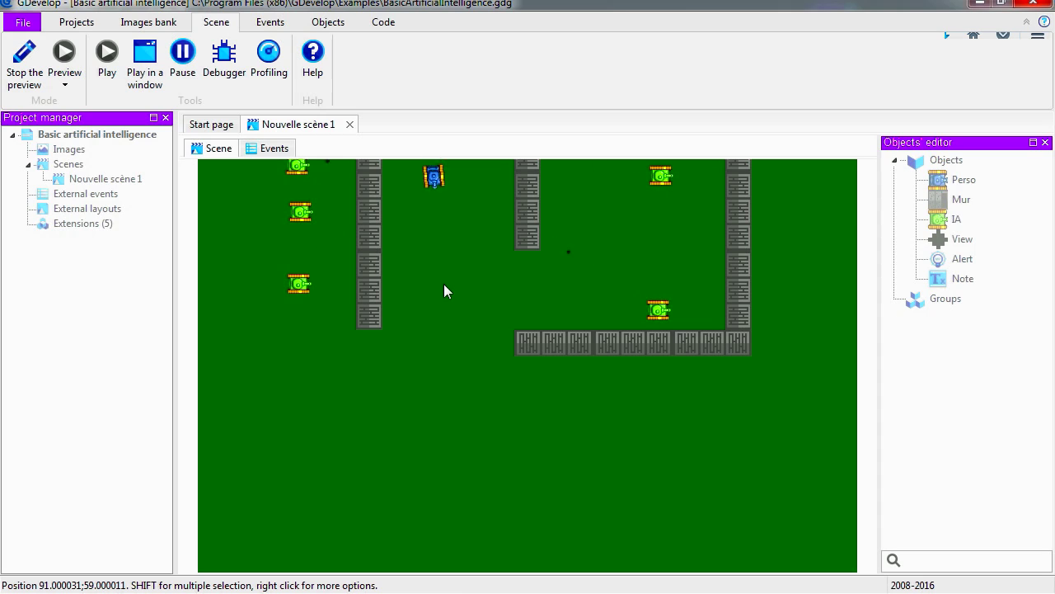
pyautogui.press('Right')
pyautogui.click(612, 299)
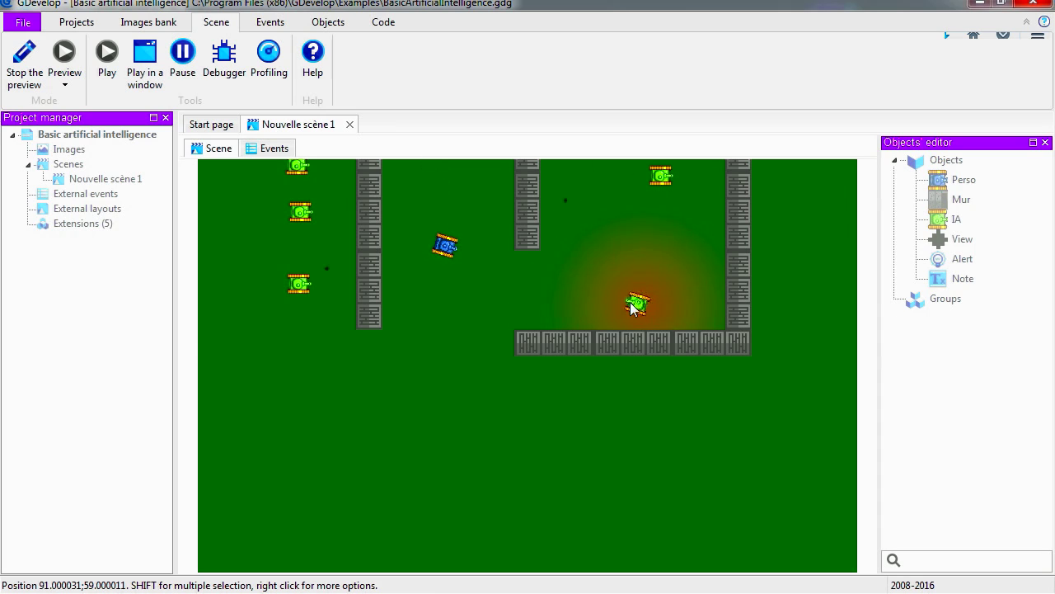
pyautogui.click(629, 302)
pyautogui.click(603, 294)
pyautogui.press('Down')
pyautogui.click(542, 285)
pyautogui.press('Left')
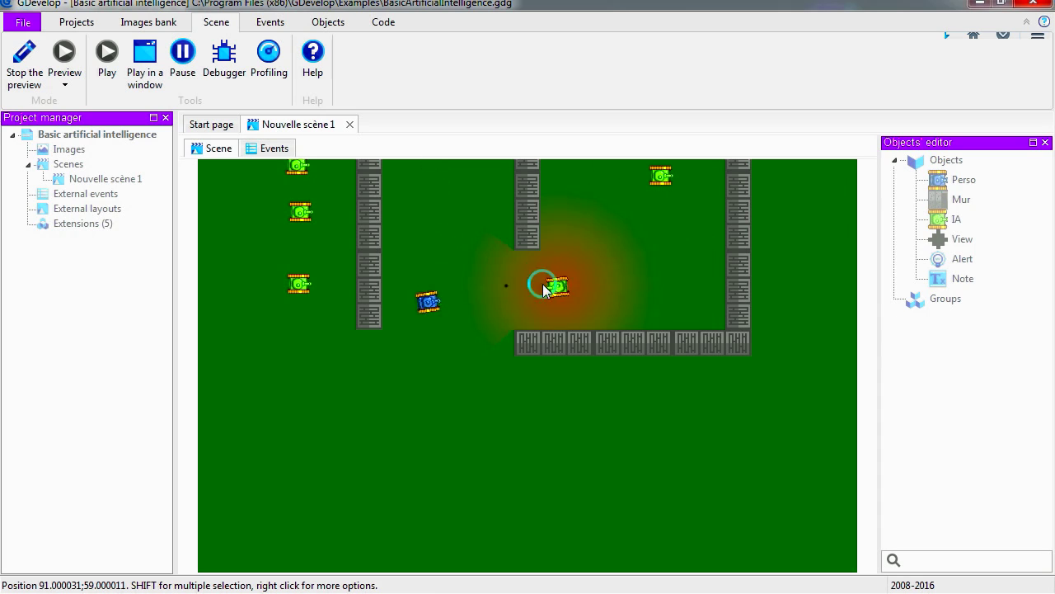
pyautogui.click(541, 287)
pyautogui.press('Right')
pyautogui.press('Down')
pyautogui.click(492, 333)
pyautogui.press('Left')
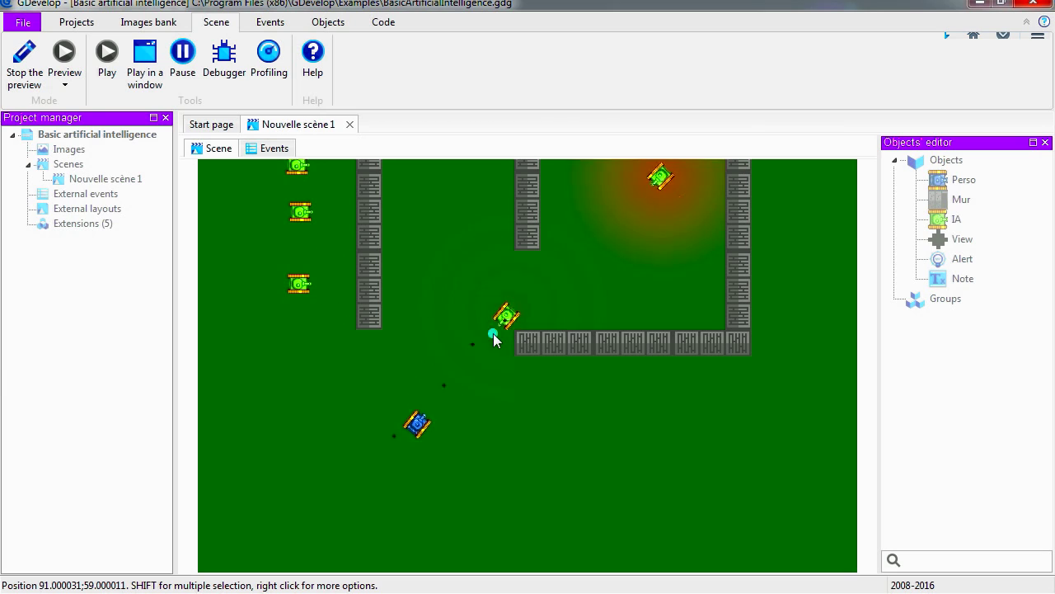
# Drive the blue tank toward the lower-left of the open field while firing at the pursuing green tanks.
pyautogui.click(493, 354)
pyautogui.click(487, 364)
pyautogui.press('Left')
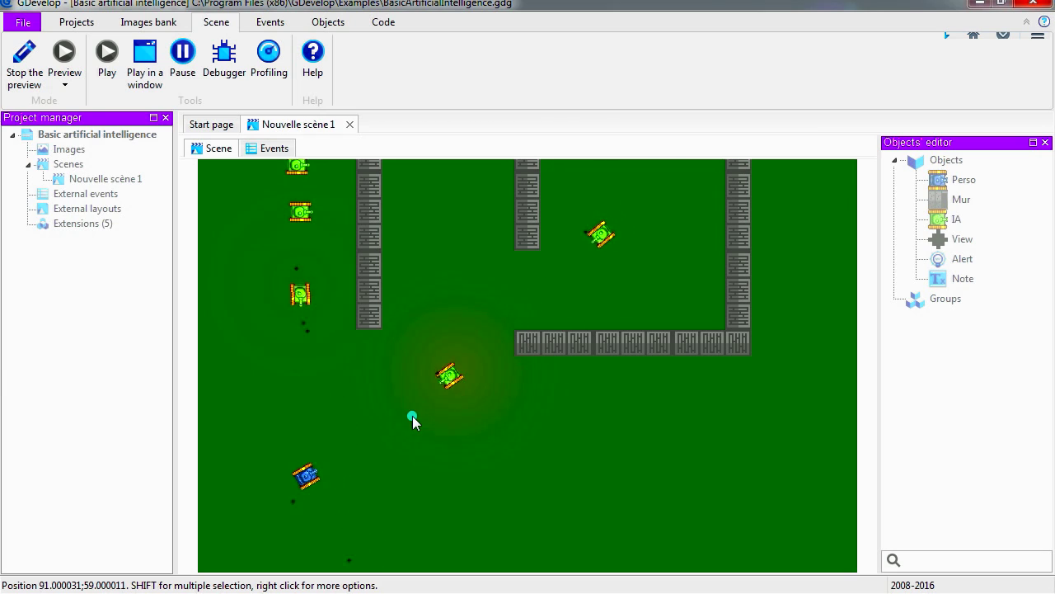
pyautogui.press('Down')
pyautogui.click(290, 417)
pyautogui.press('Right')
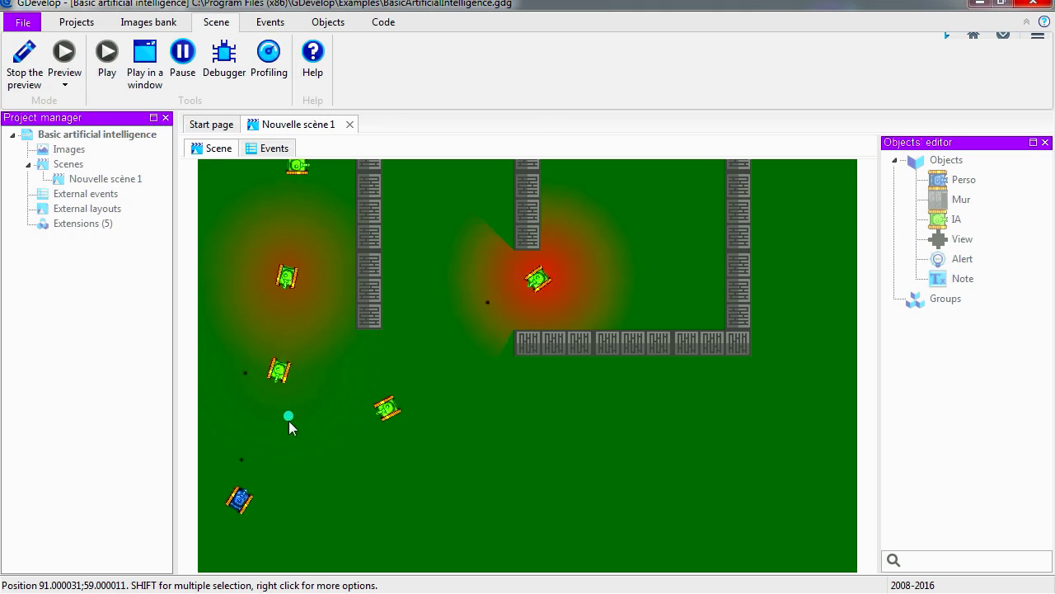
pyautogui.press('Down')
pyautogui.click(287, 412)
pyautogui.press('Right')
pyautogui.click(276, 411)
pyautogui.click(314, 443)
# Steer the blue tank back to the right, passing beneath the horizontal wall, while firing at the chasing green tanks.
pyautogui.press('Up')
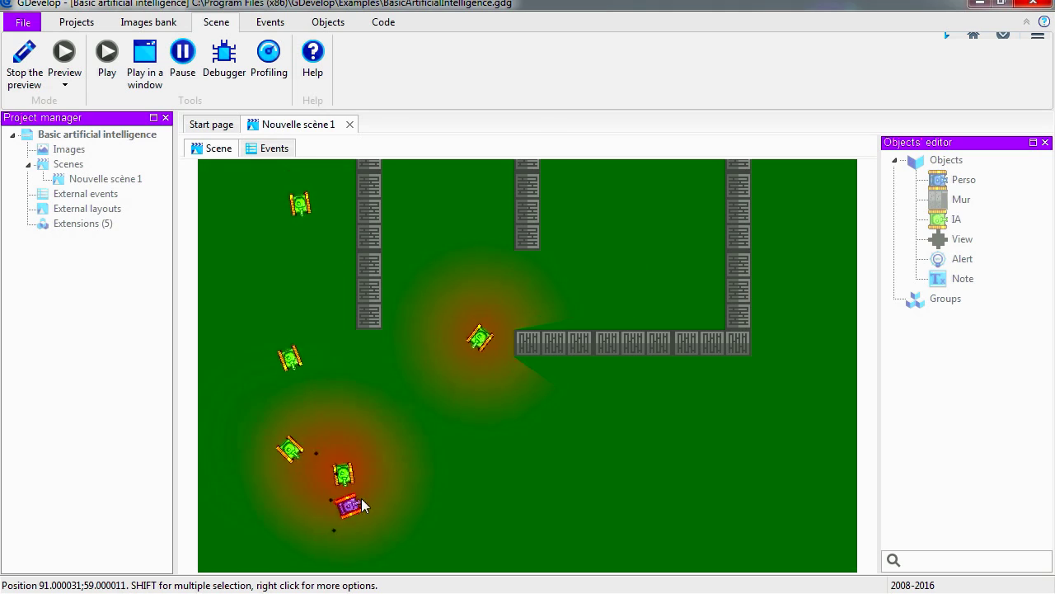
pyautogui.click(366, 491)
pyautogui.click(426, 483)
pyautogui.press('Up')
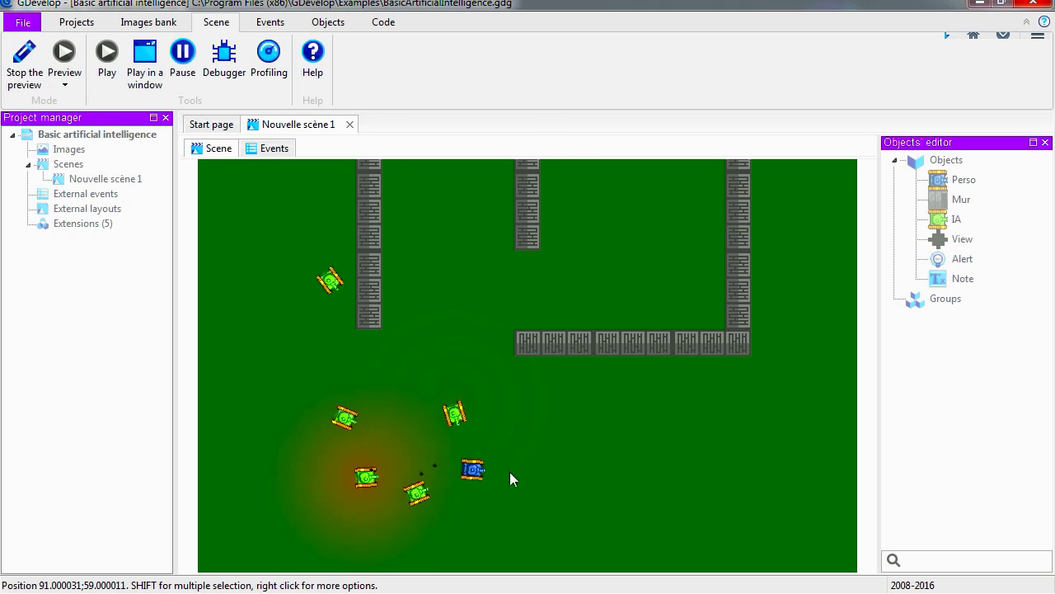
pyautogui.click(475, 430)
pyautogui.click(488, 422)
pyautogui.click(492, 424)
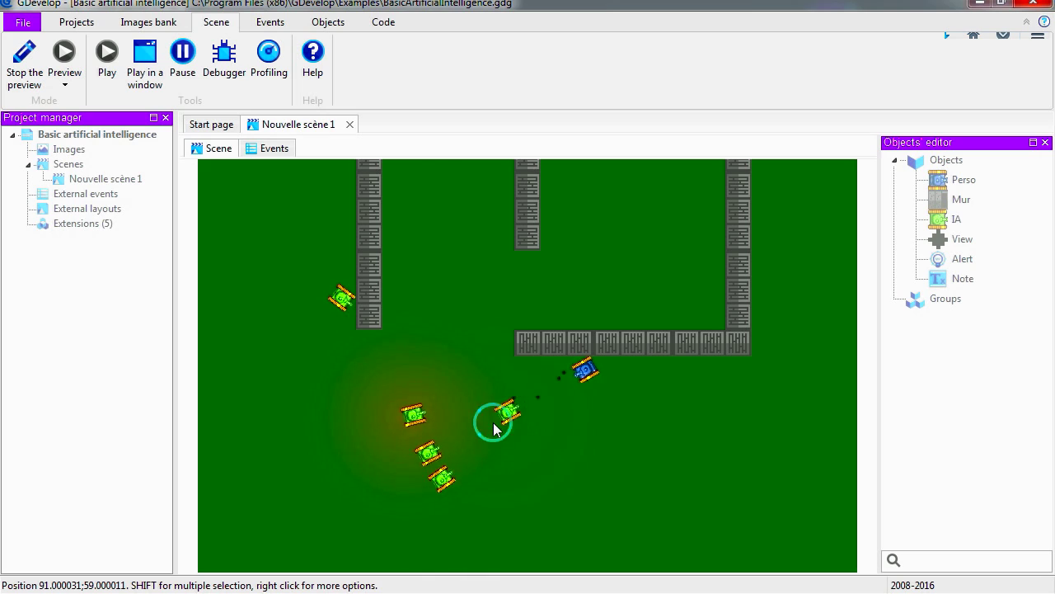
pyautogui.press('Down')
pyautogui.click(493, 416)
pyautogui.click(495, 425)
pyautogui.press('Down')
pyautogui.click(502, 450)
pyautogui.click(508, 426)
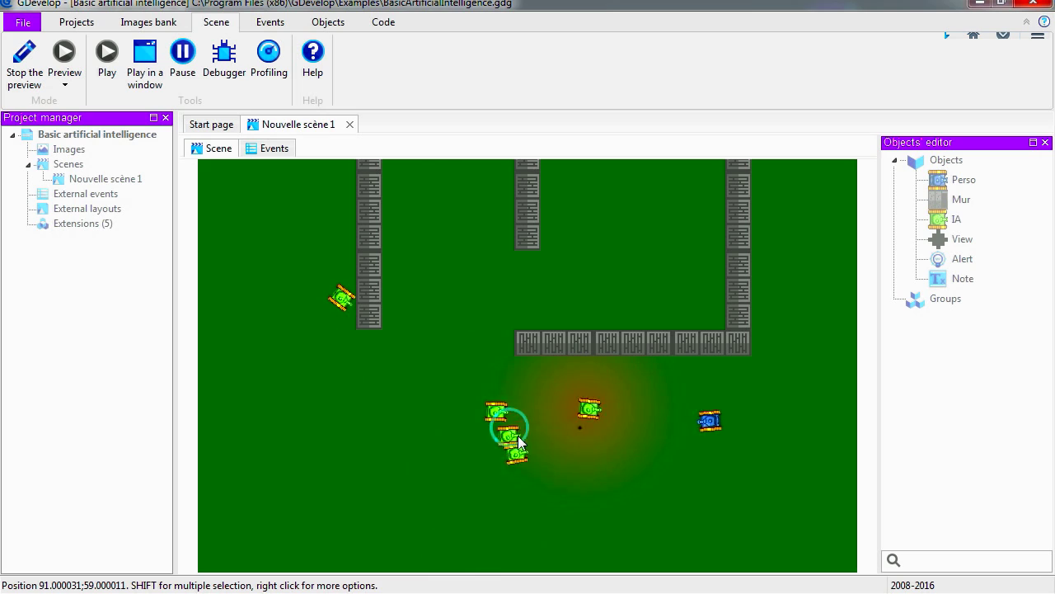
# Take the blue tank around the wall's lower-right corner and up its outer side to test how the green tanks follow.
pyautogui.click(579, 438)
pyautogui.press('Up')
pyautogui.click(602, 404)
pyautogui.press('Up')
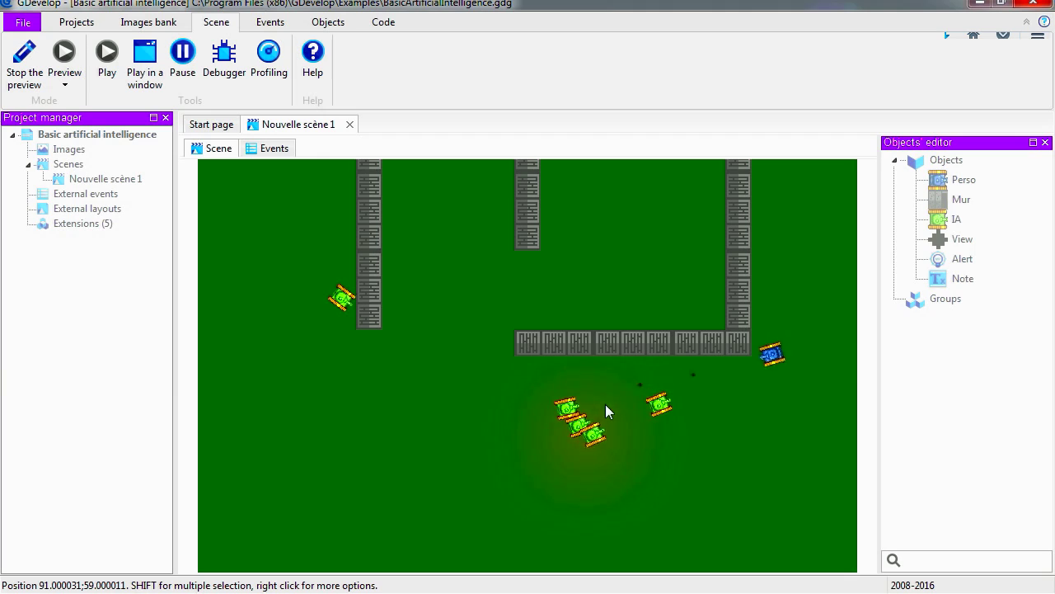
pyautogui.press('Up')
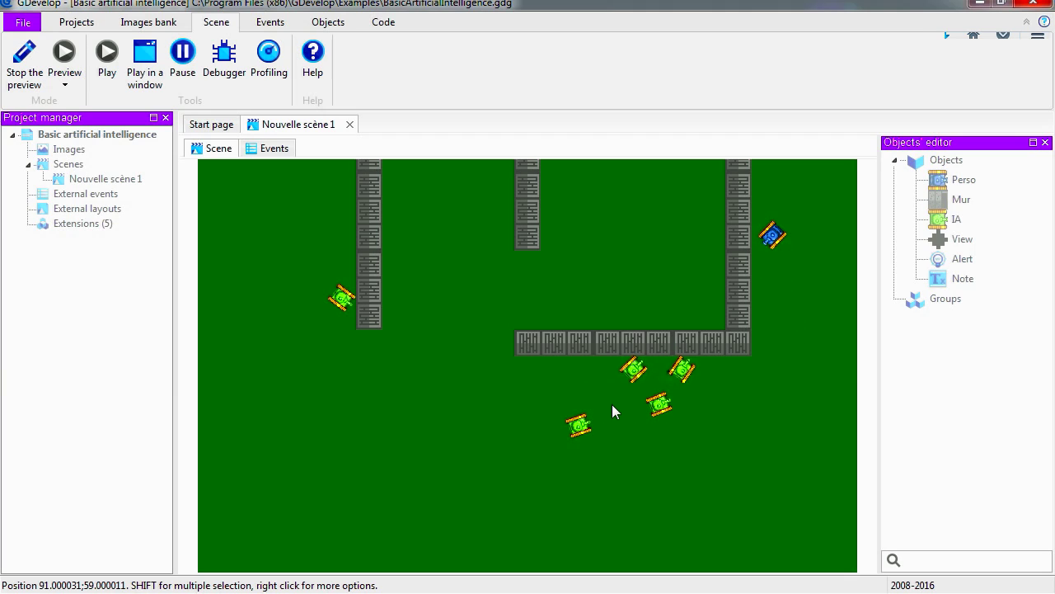
pyautogui.click(705, 388)
pyautogui.press('Left')
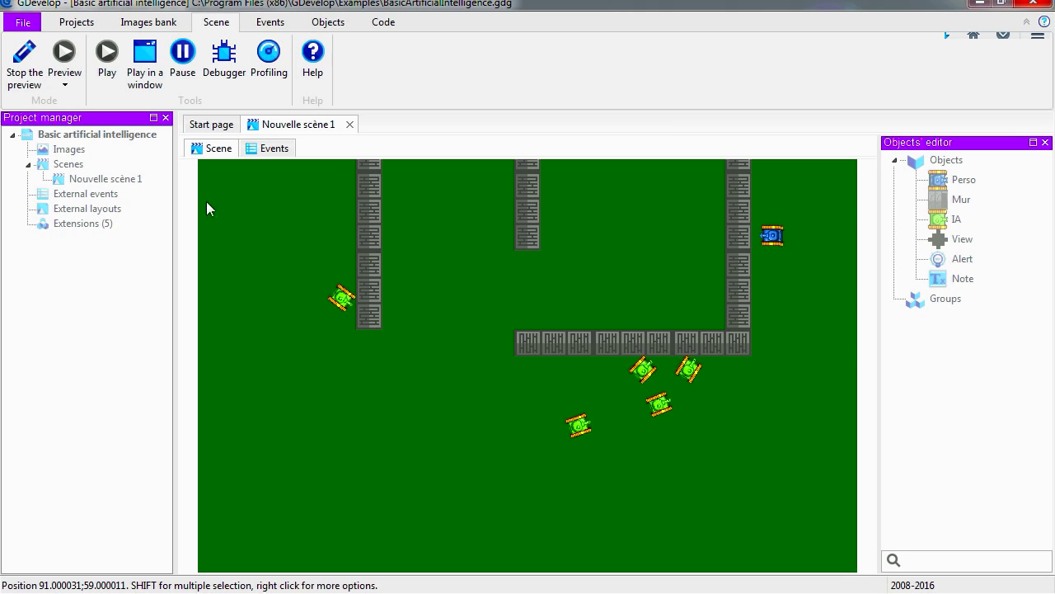
# Close the Basic artificial intelligence project and preview the New scene of the example CastleDoodle - Platformer game with physics.gdg.
pyautogui.click(24, 72)
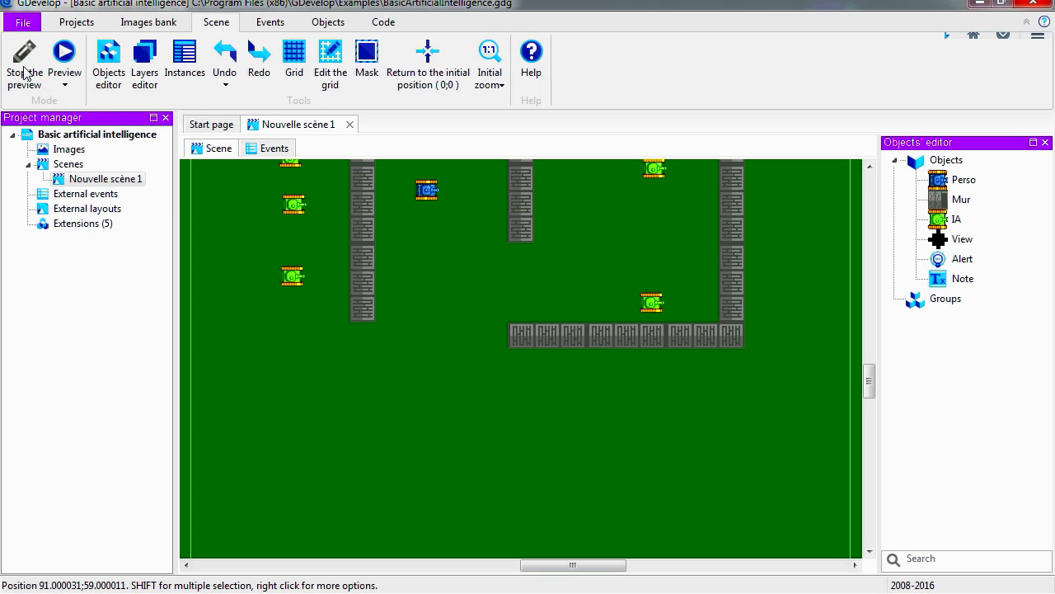
pyautogui.click(29, 13)
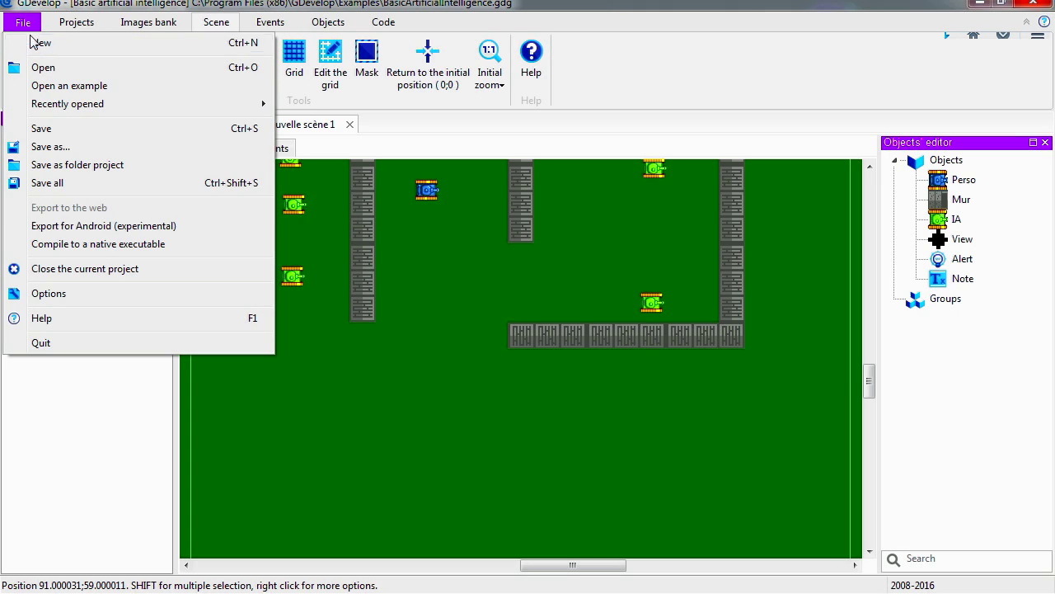
pyautogui.click(119, 276)
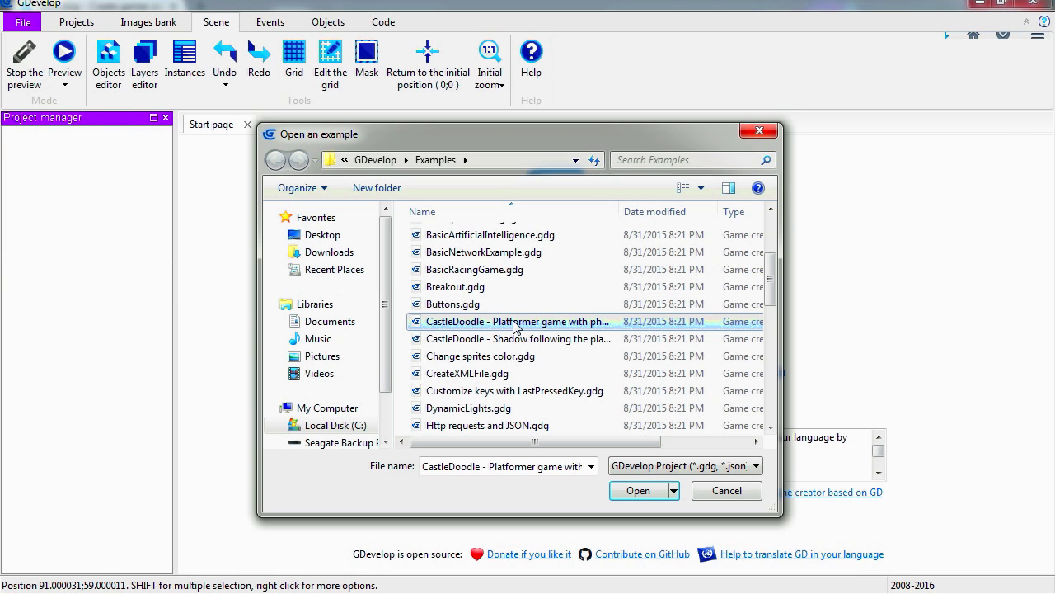
pyautogui.doubleClick(513, 324)
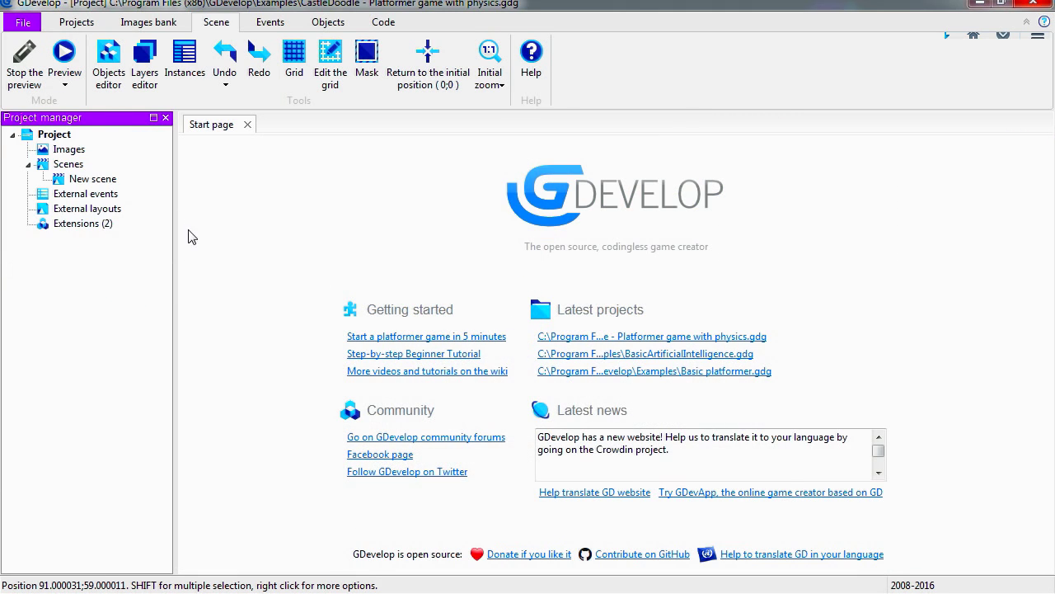
pyautogui.doubleClick(92, 178)
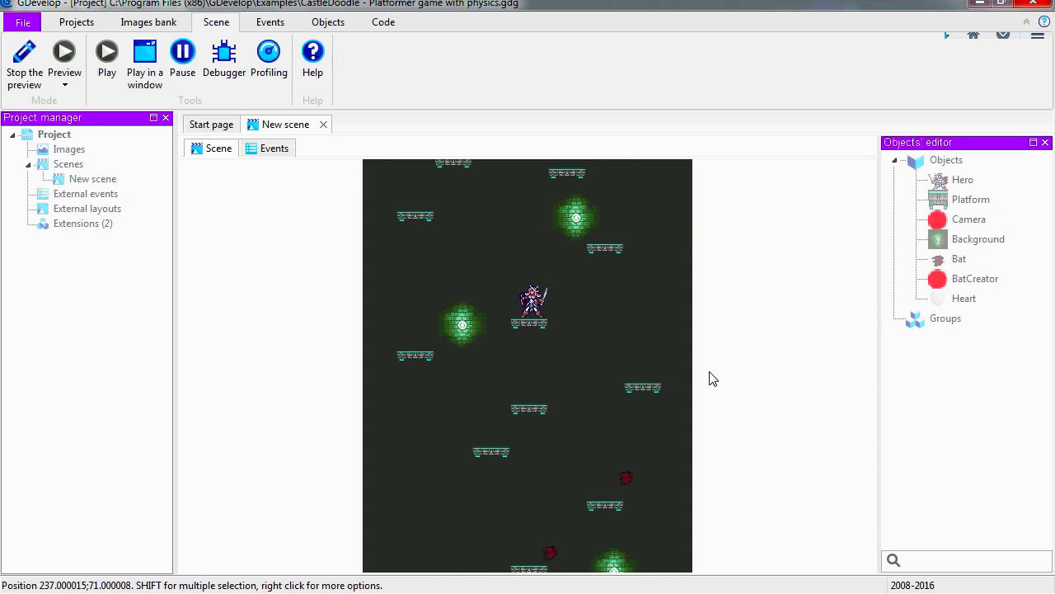
# Close the CastleDoodle project and open the example Wolfenstein style 3D engine.gdg with its scene Nouvelle scène 1.
pyautogui.click(35, 77)
pyautogui.click(29, 28)
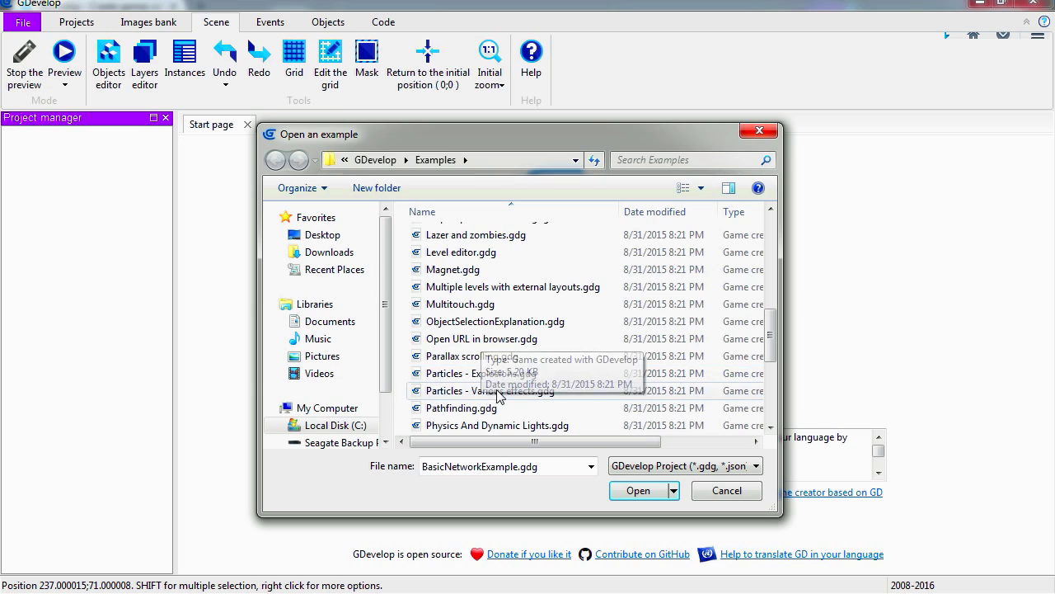
pyautogui.scroll(-3, 502, 396)
pyautogui.scroll(-1, 500, 399)
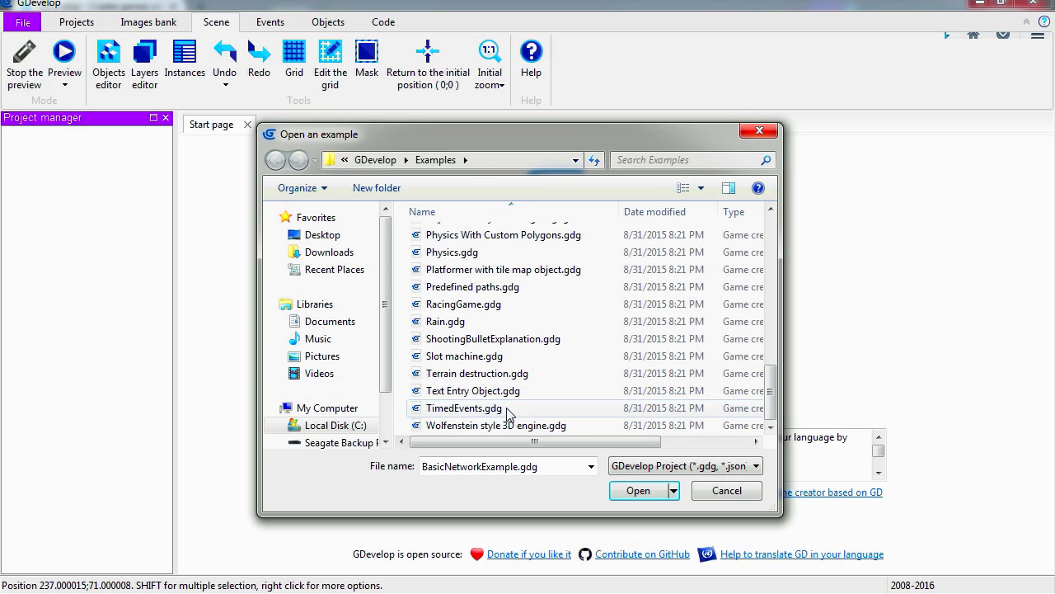
pyautogui.doubleClick(511, 426)
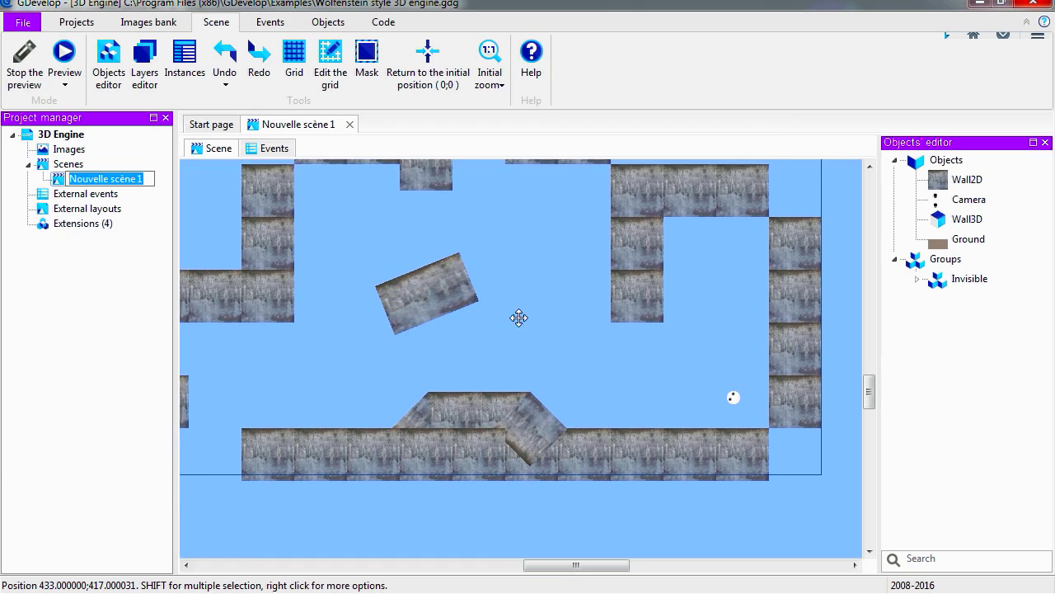
# Look over the wall layout of the 3D Engine scene and start its preview.
pyautogui.moveTo(519, 318); pyautogui.dragTo(504, 267, button='middle')
pyautogui.moveTo(567, 300); pyautogui.dragTo(593, 446, button='middle')
pyautogui.click(65, 83)
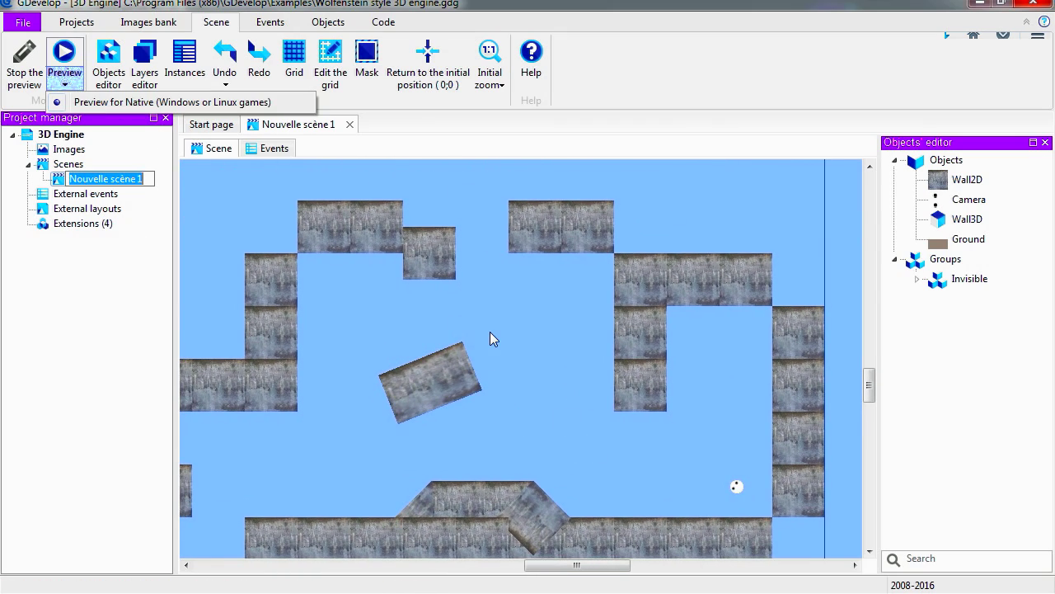
pyautogui.click(65, 58)
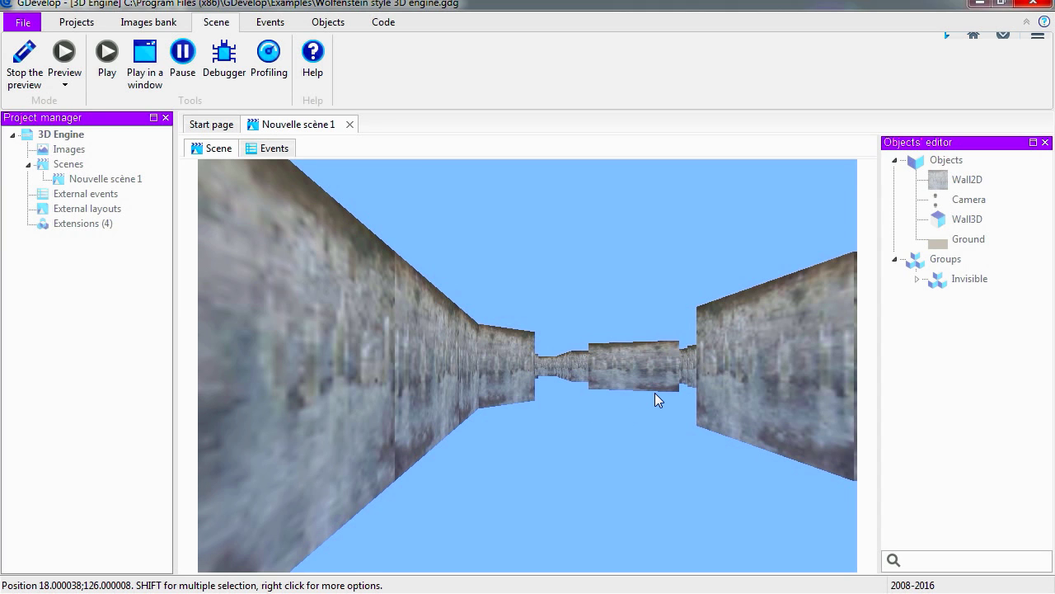
# Walk and turn through the walled 3D corridors in the preview, ending with the preview stopped.
pyautogui.press('Down')
pyautogui.press('Right')
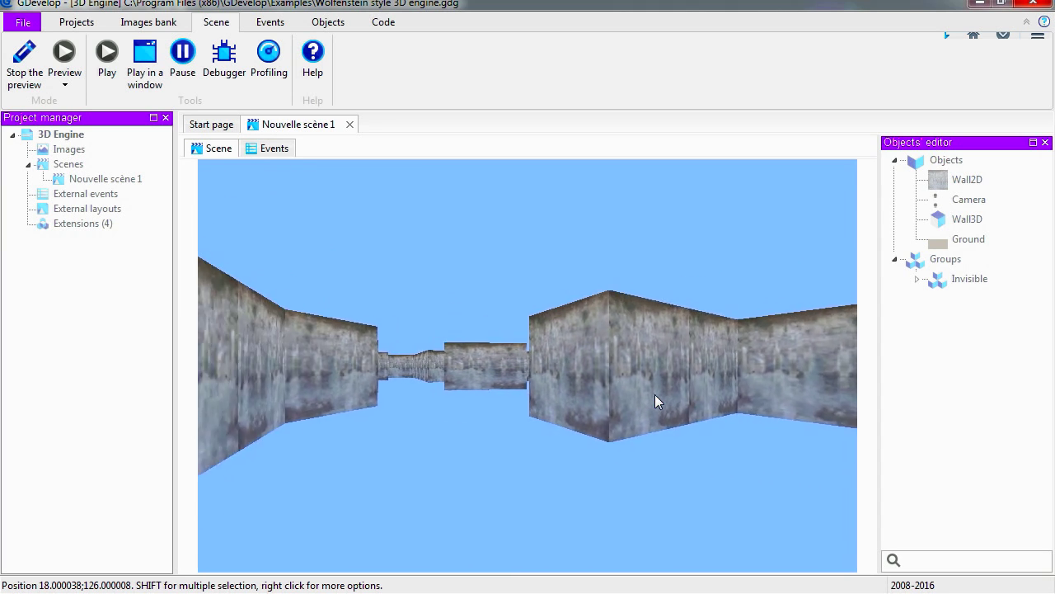
pyautogui.press('Up')
pyautogui.press('Left')
pyautogui.press('Left')
pyautogui.press('Up')
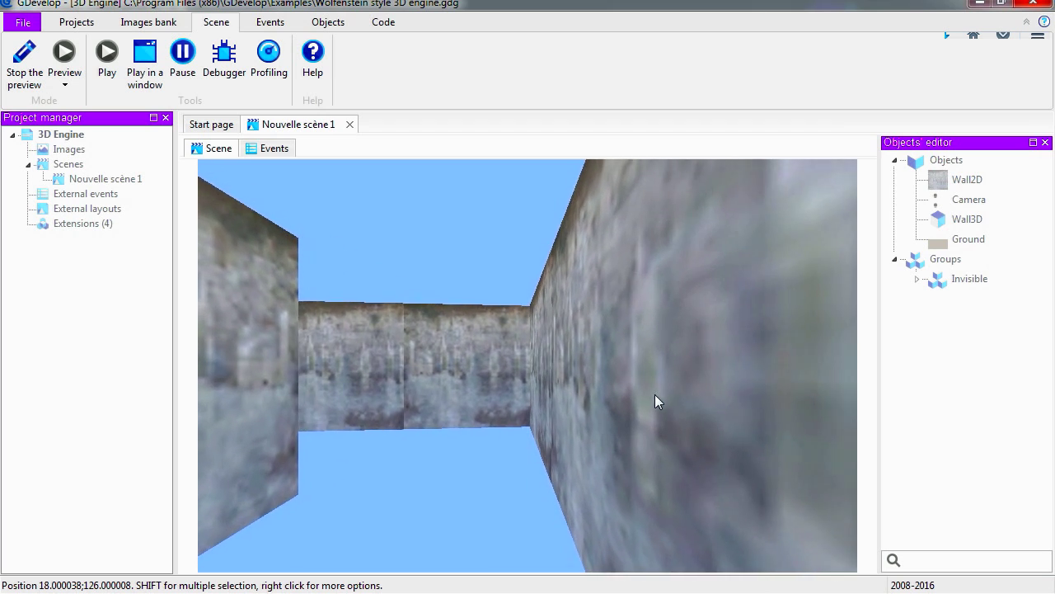
pyautogui.press('Down')
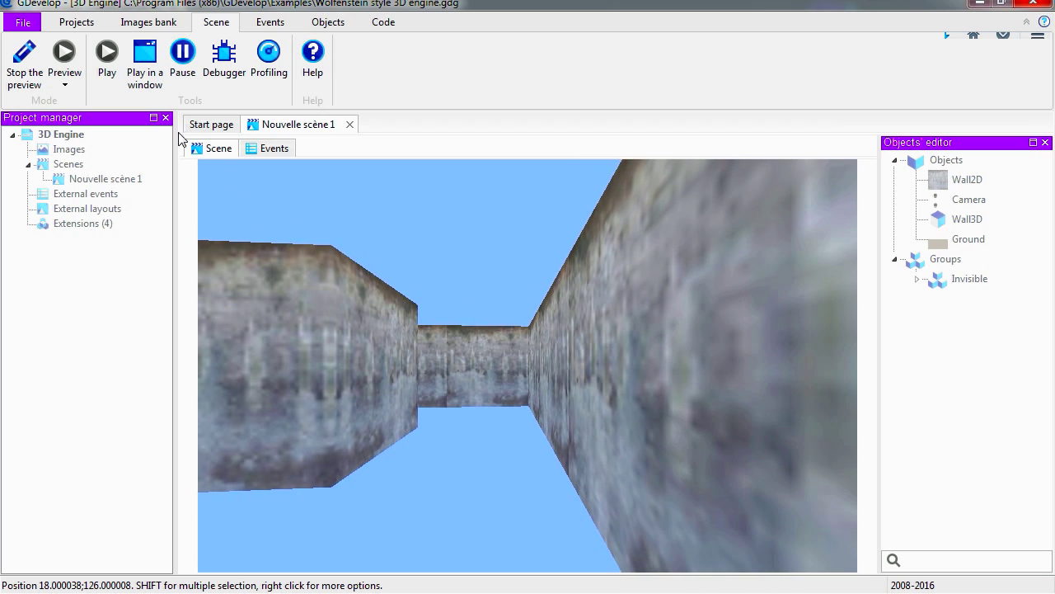
pyautogui.click(29, 70)
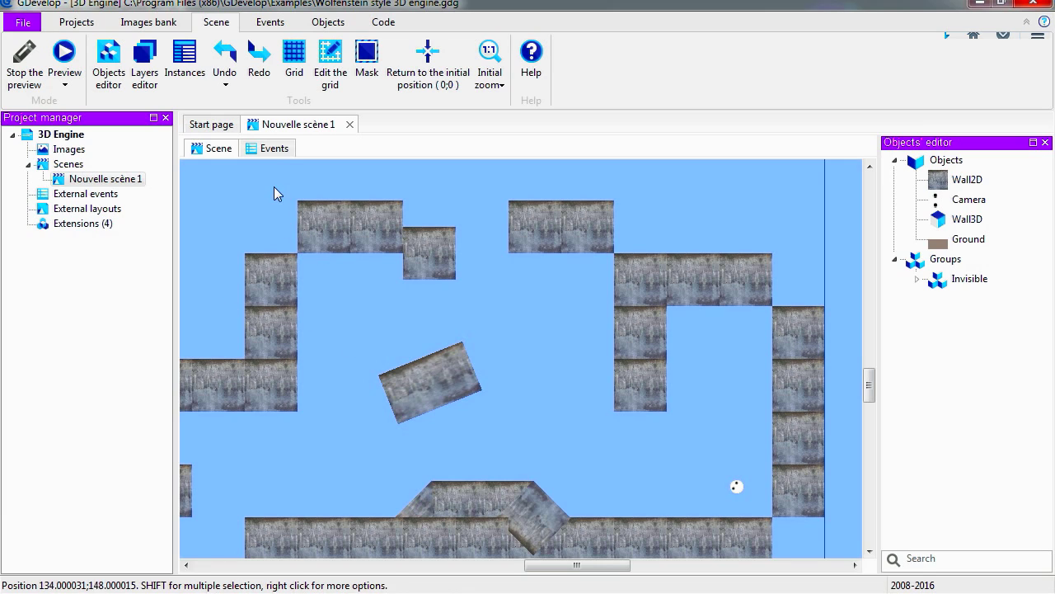
# In the scene's events, set the Up key's Camera force multiplier to -1 for both the X and Y components.
pyautogui.click(274, 149)
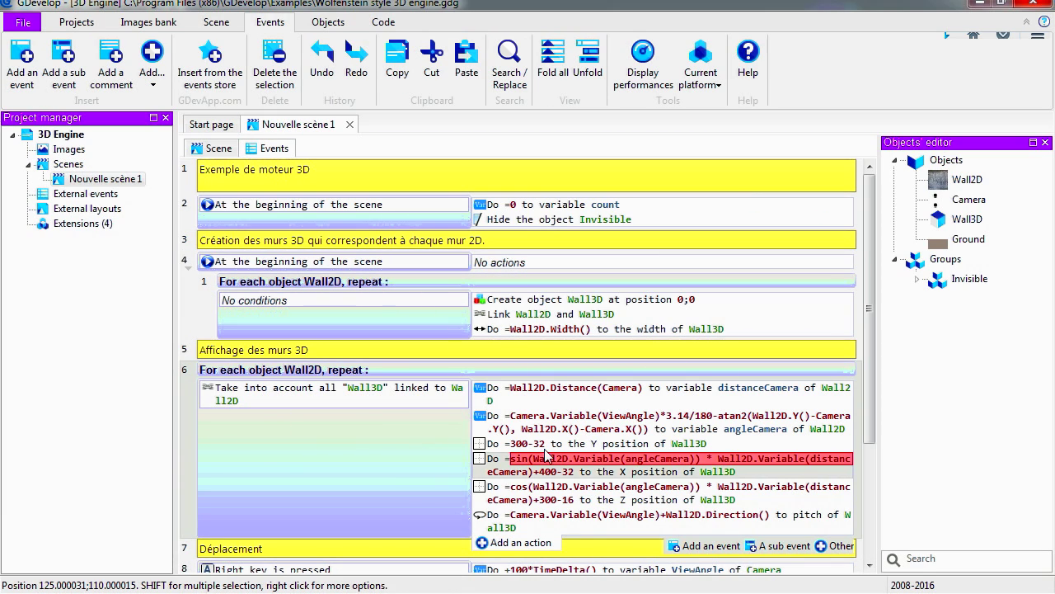
pyautogui.scroll(-5, 544, 456)
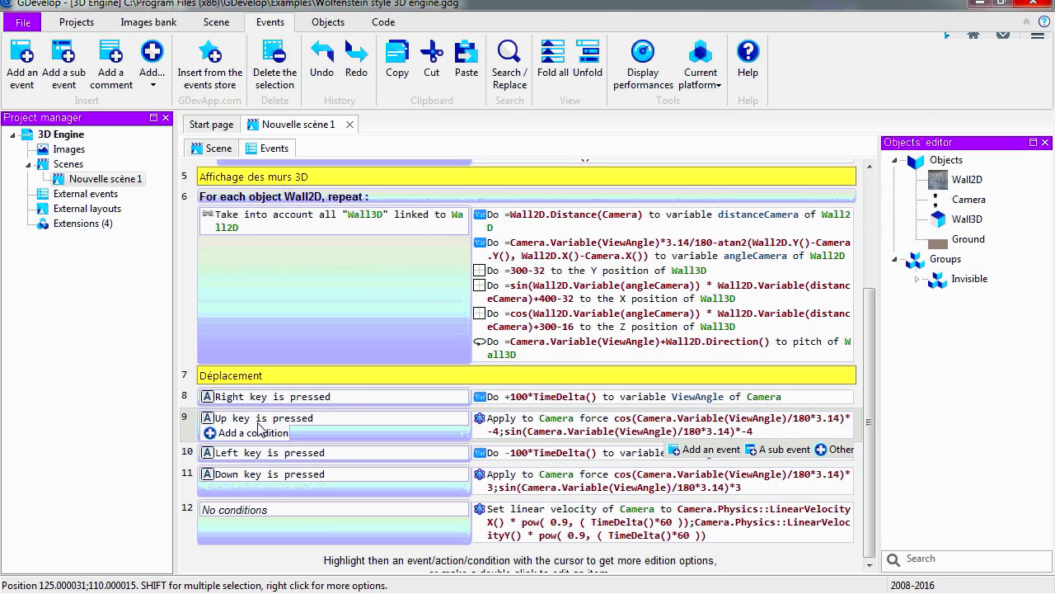
pyautogui.click(521, 419)
pyautogui.doubleClick(521, 419)
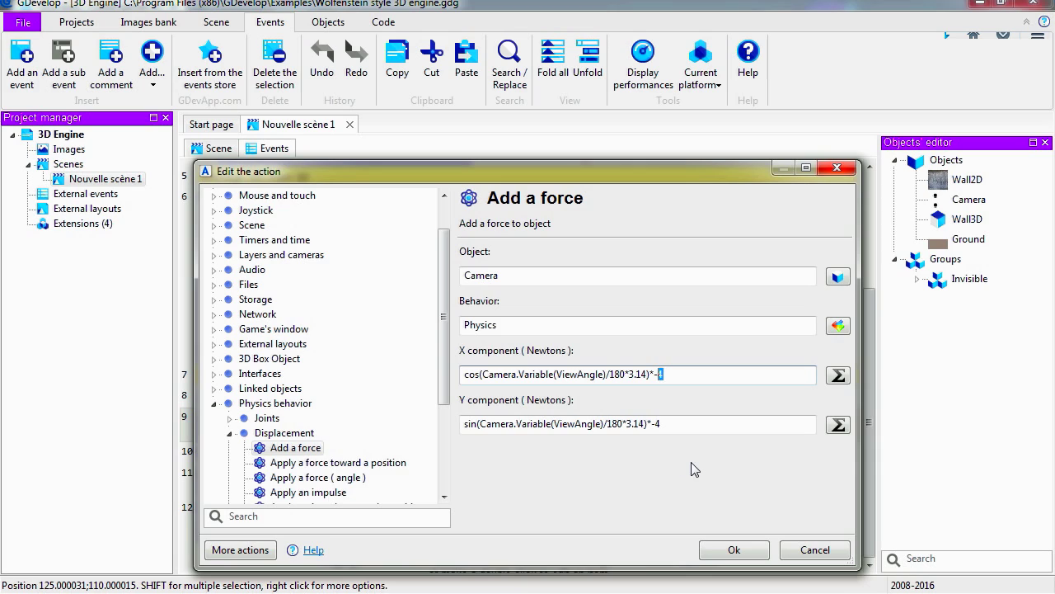
pyautogui.moveTo(656, 423); pyautogui.dragTo(666, 424)
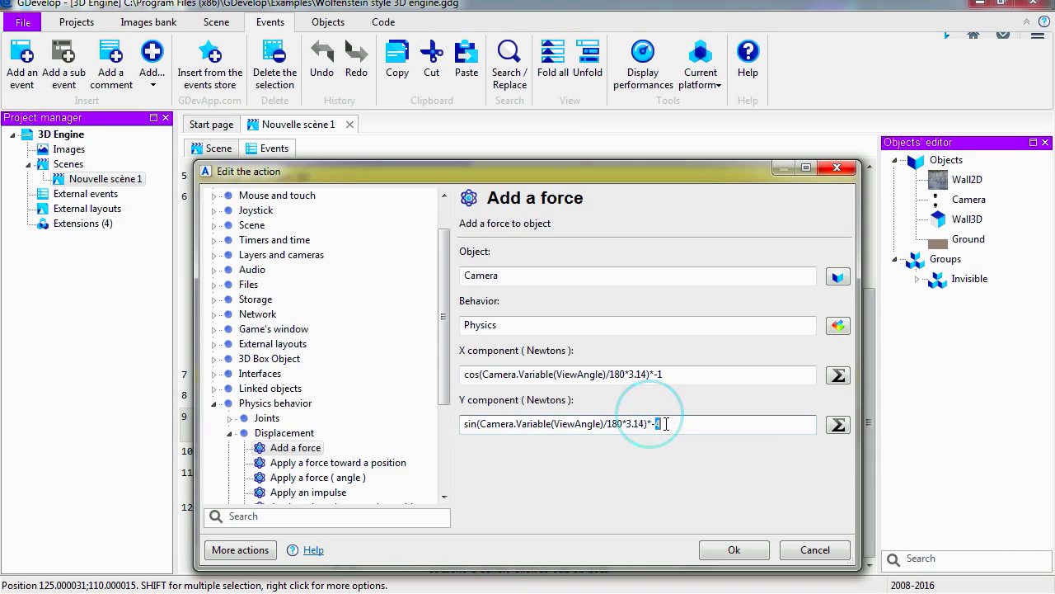
pyautogui.click(735, 551)
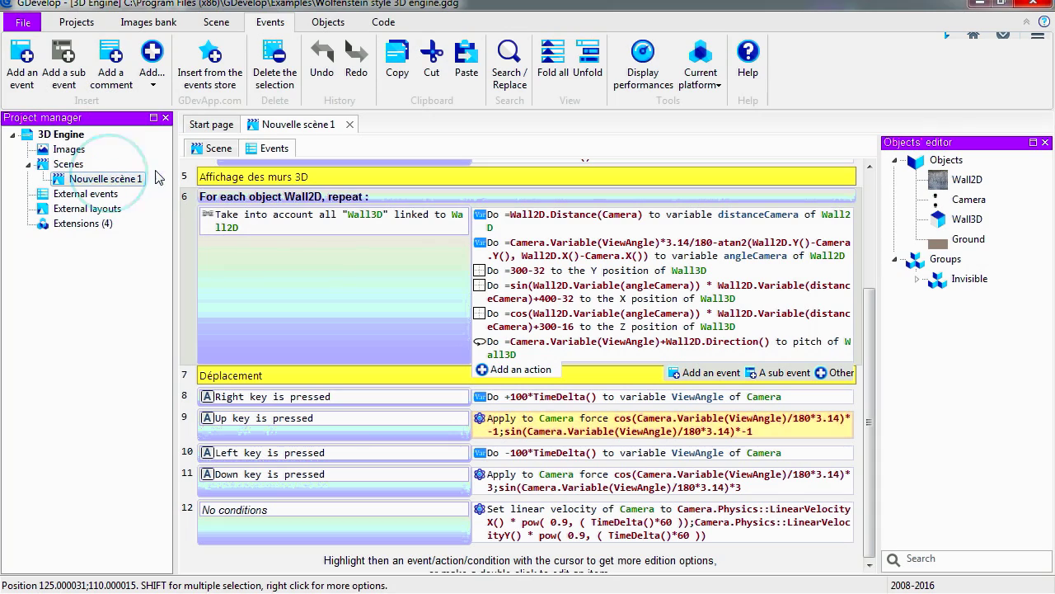
# Preview the scene and walk and turn through the corridors to test the changed forward force, ending with the preview stopped.
pyautogui.click(213, 148)
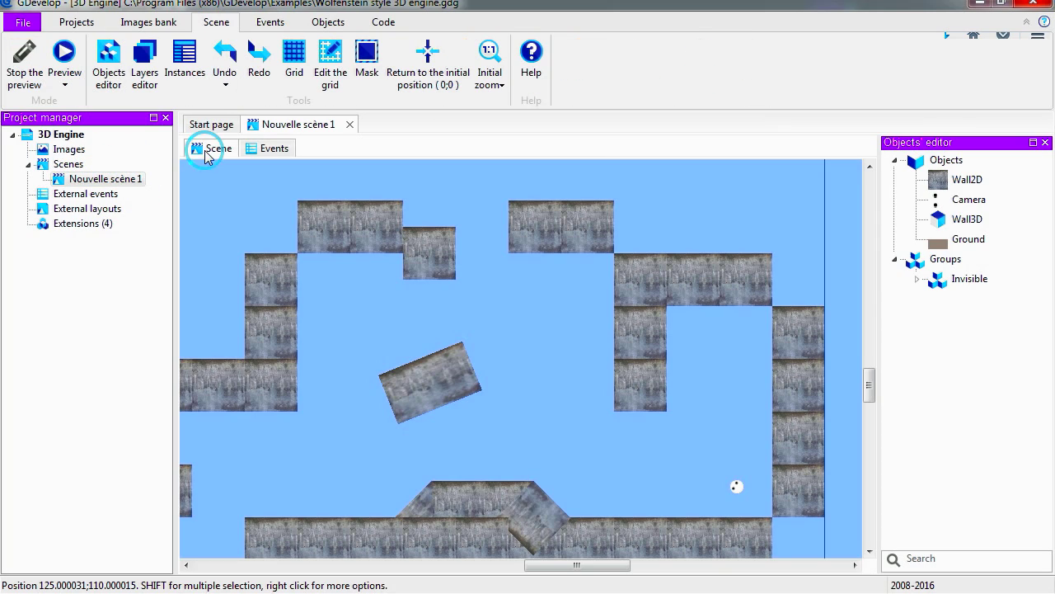
pyautogui.click(66, 63)
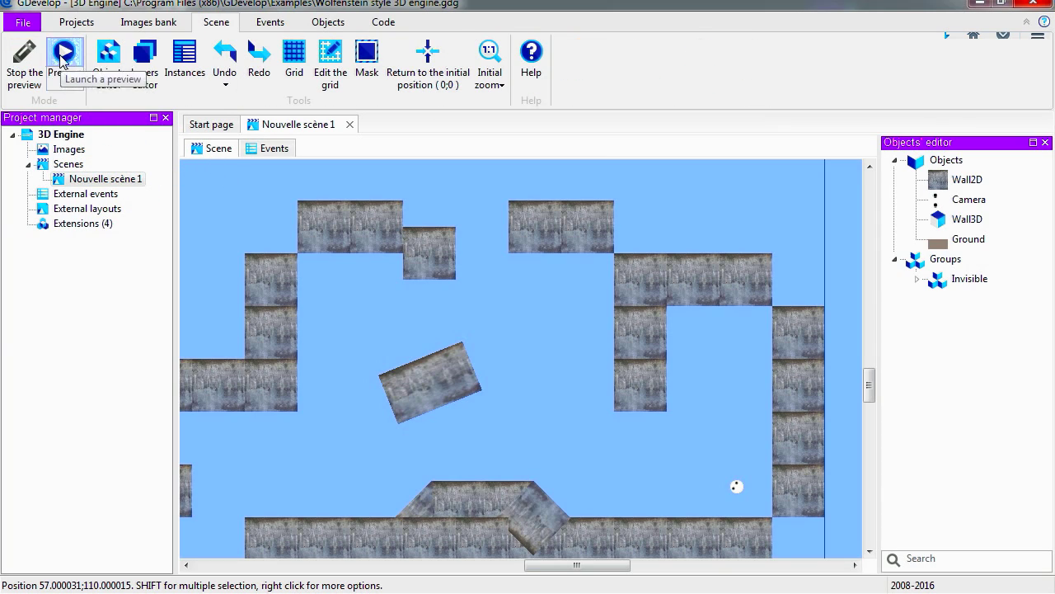
pyautogui.press('Up')
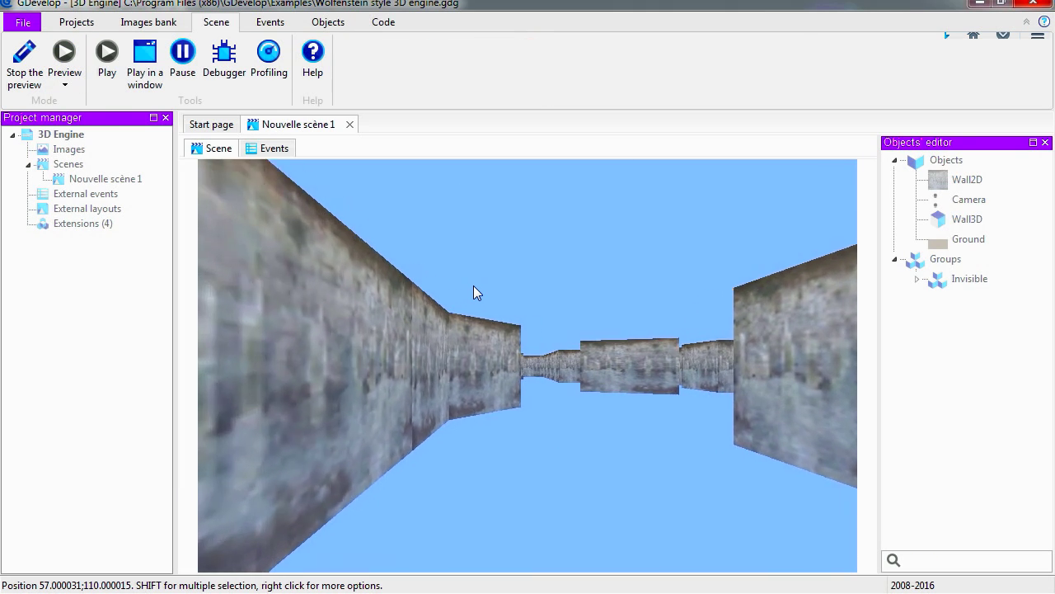
pyautogui.press('Right')
pyautogui.press('Up')
pyautogui.press('Left')
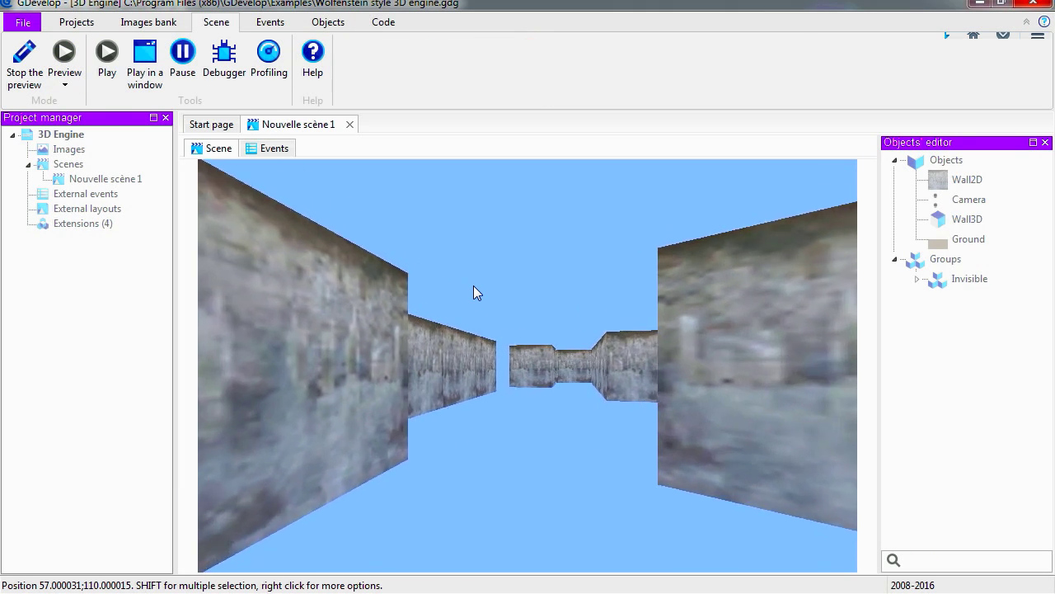
pyautogui.press('Right')
pyautogui.press('Up')
pyautogui.press('Right')
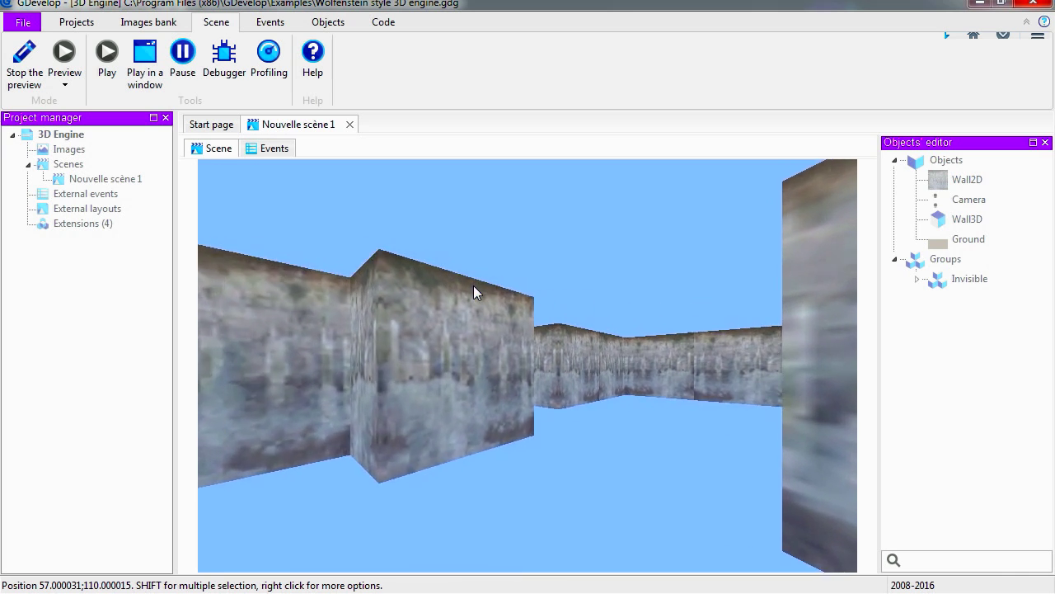
pyautogui.press('Left')
pyautogui.press('Left')
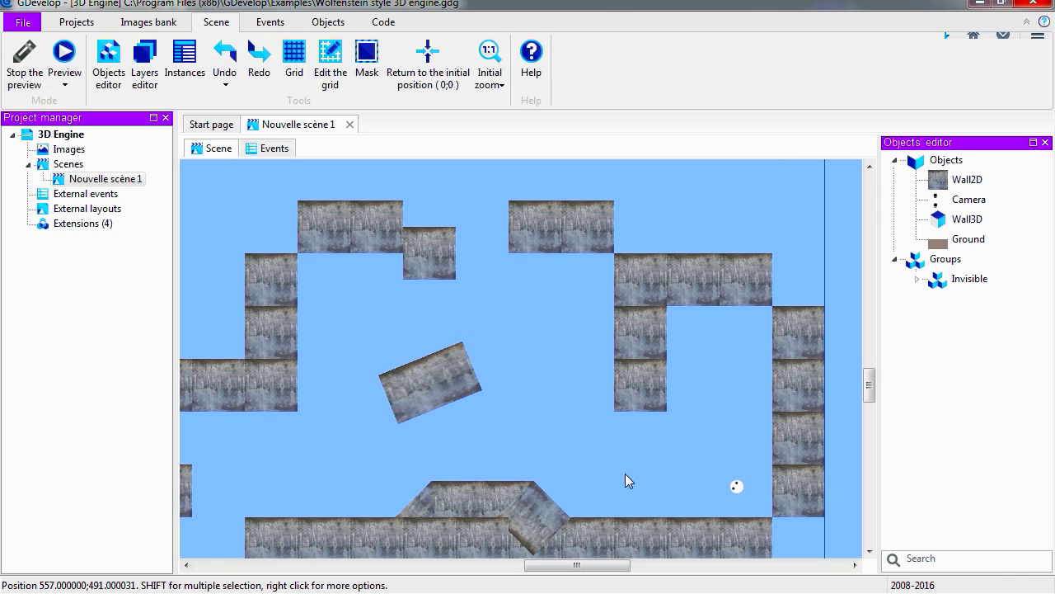
# Move three single wall blocks: one into the middle of the room, one just above the camera, and one beneath the upper-middle wall.
pyautogui.moveTo(625, 475); pyautogui.dragTo(638, 454, button='middle')
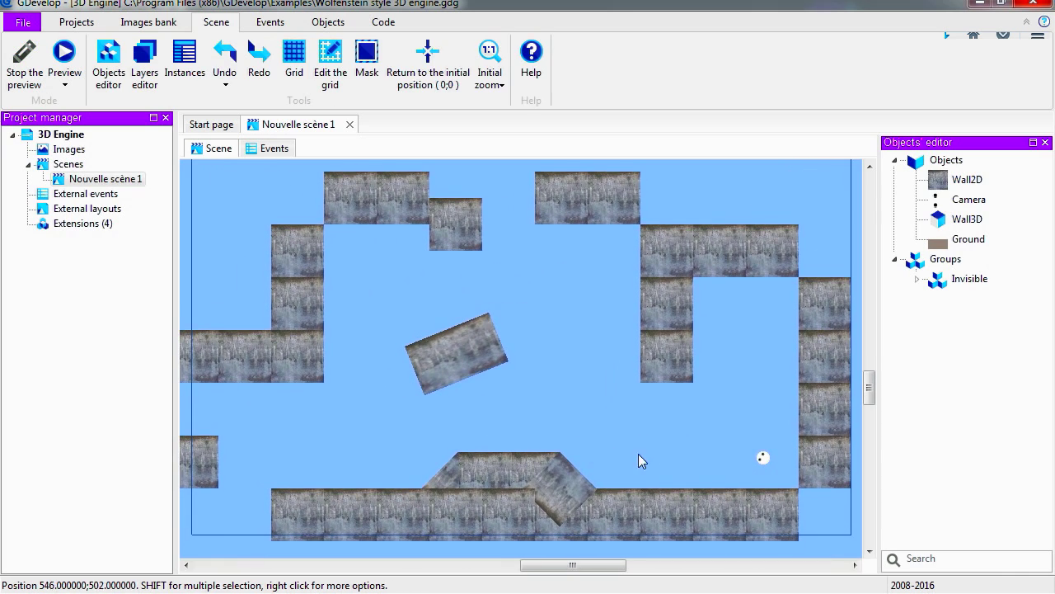
pyautogui.click(468, 369)
pyautogui.click(475, 236)
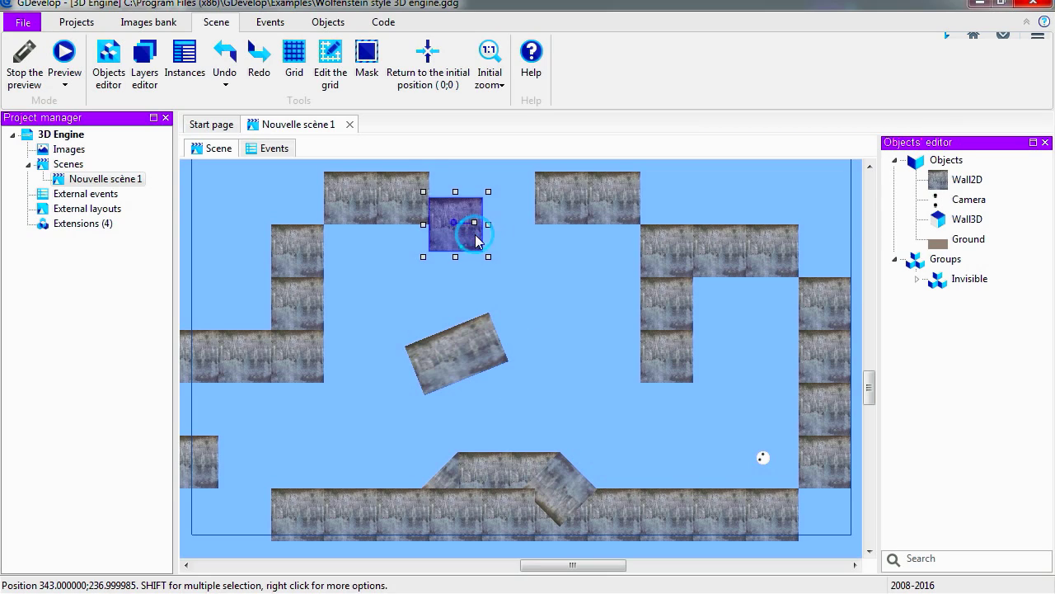
pyautogui.moveTo(478, 241); pyautogui.dragTo(584, 384)
pyautogui.moveTo(665, 359); pyautogui.dragTo(739, 359)
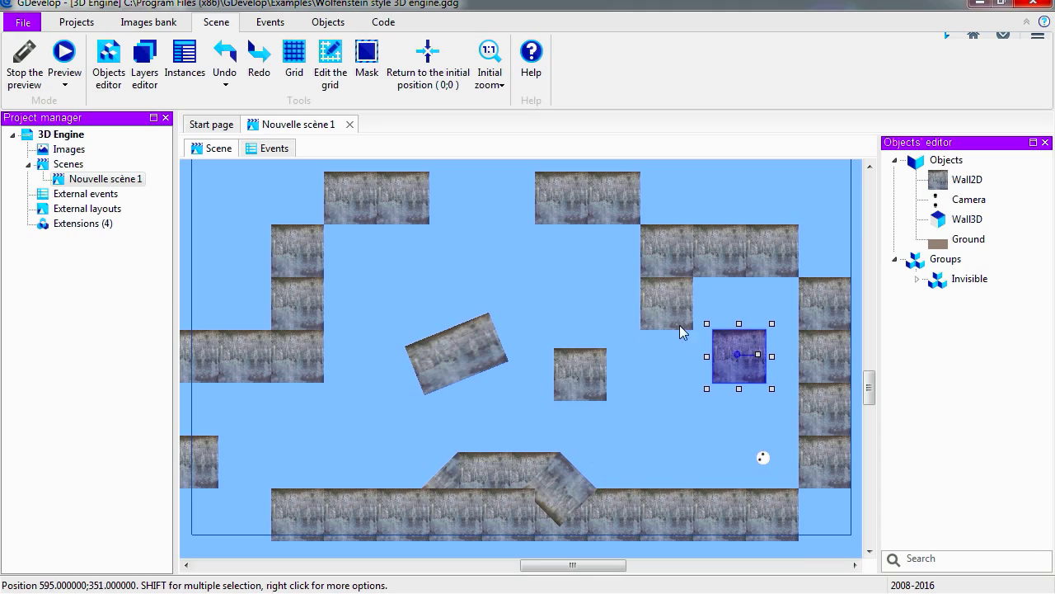
pyautogui.moveTo(669, 304); pyautogui.dragTo(570, 258)
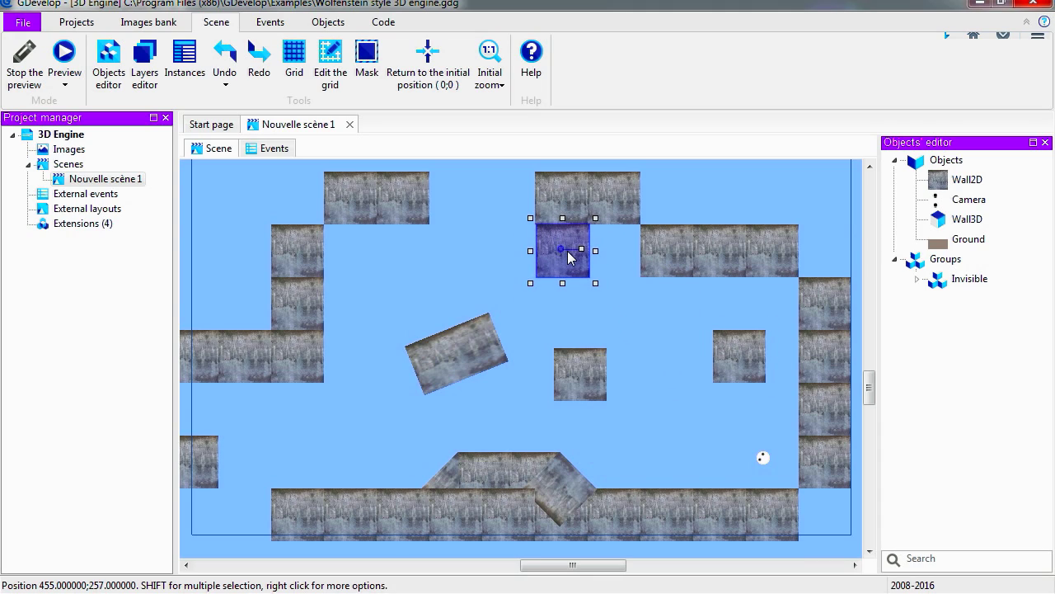
# Move the tilted wall up and to the left, closer to the room's upper-left walls.
pyautogui.click(455, 369)
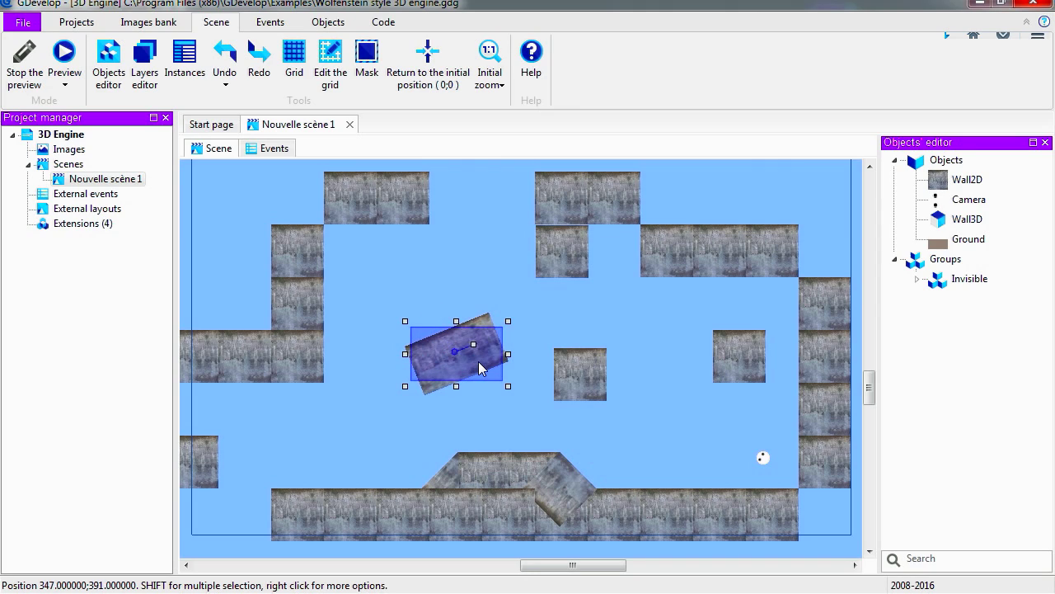
pyautogui.moveTo(482, 368); pyautogui.dragTo(445, 320)
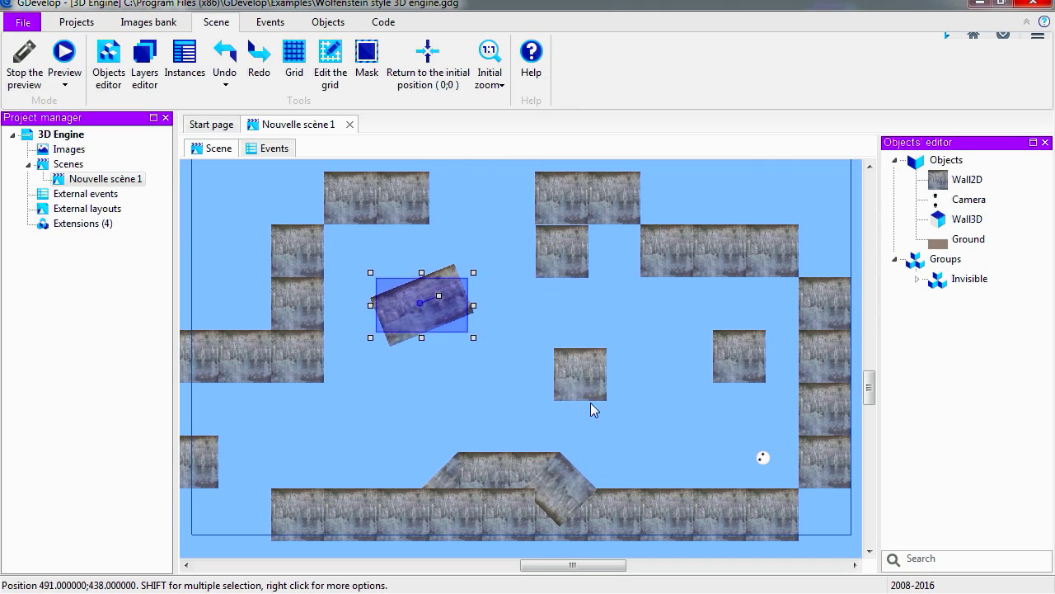
pyautogui.click(544, 455)
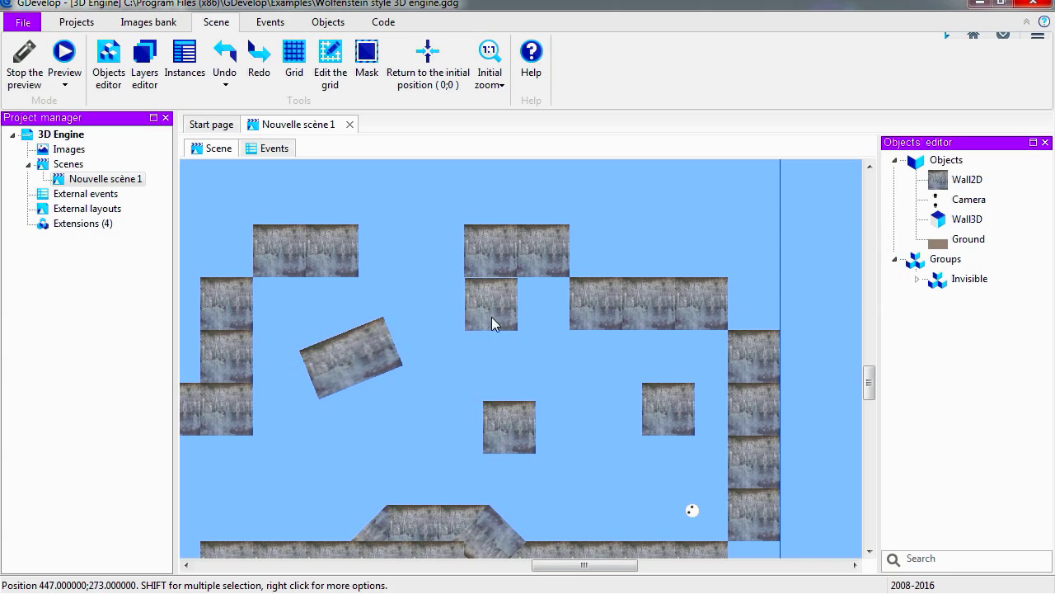
# Move the block under the upper-middle wall outside the upper-left wall's end, and put the block above the camera in its place.
pyautogui.moveTo(491, 323); pyautogui.dragTo(394, 215)
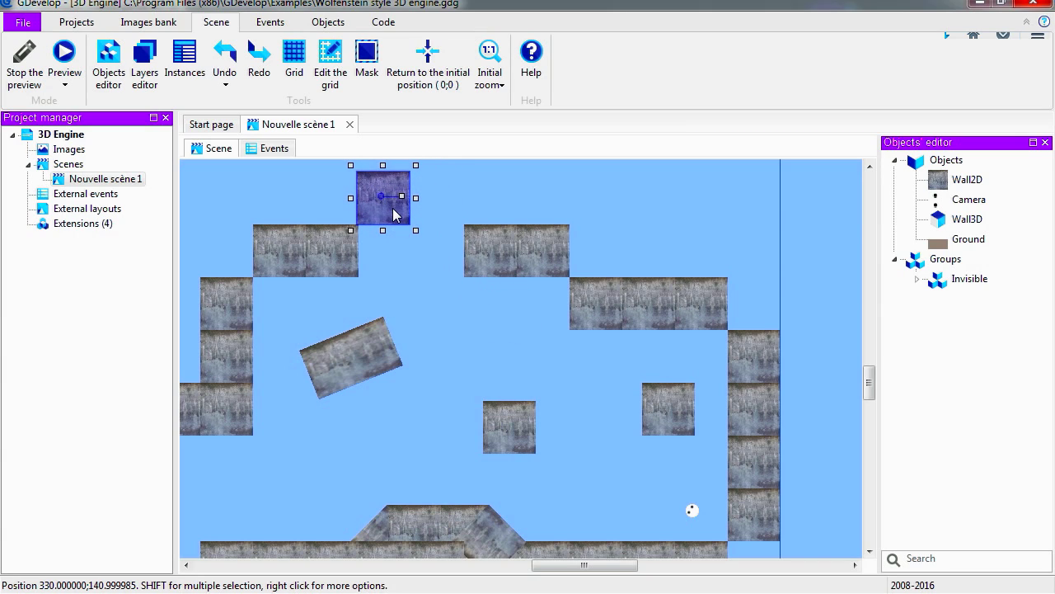
pyautogui.click(482, 317)
pyautogui.moveTo(409, 453); pyautogui.dragTo(373, 383, button='middle')
pyautogui.click(479, 228)
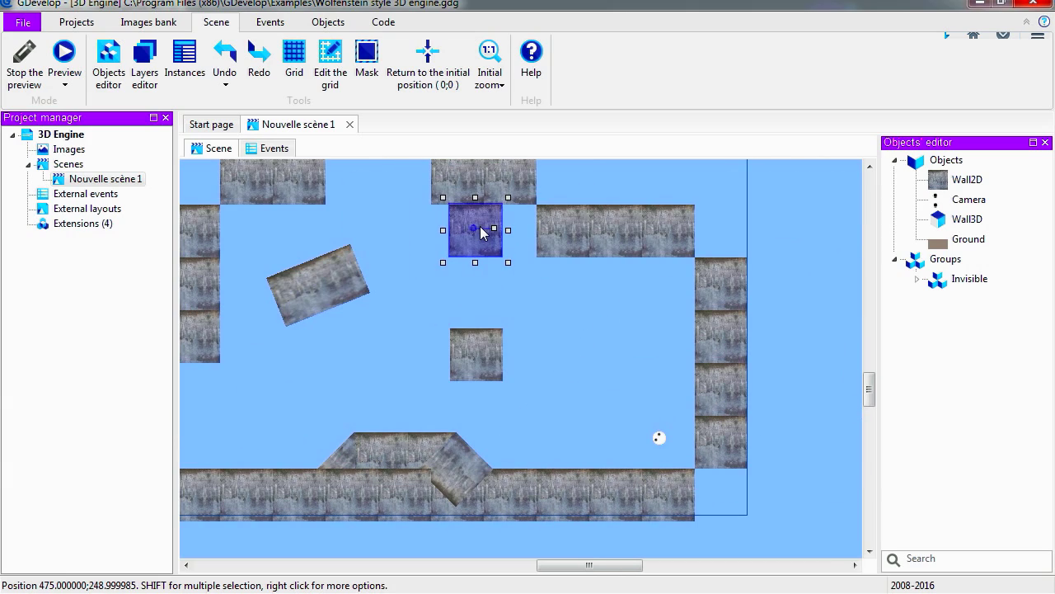
pyautogui.moveTo(481, 228); pyautogui.dragTo(465, 232)
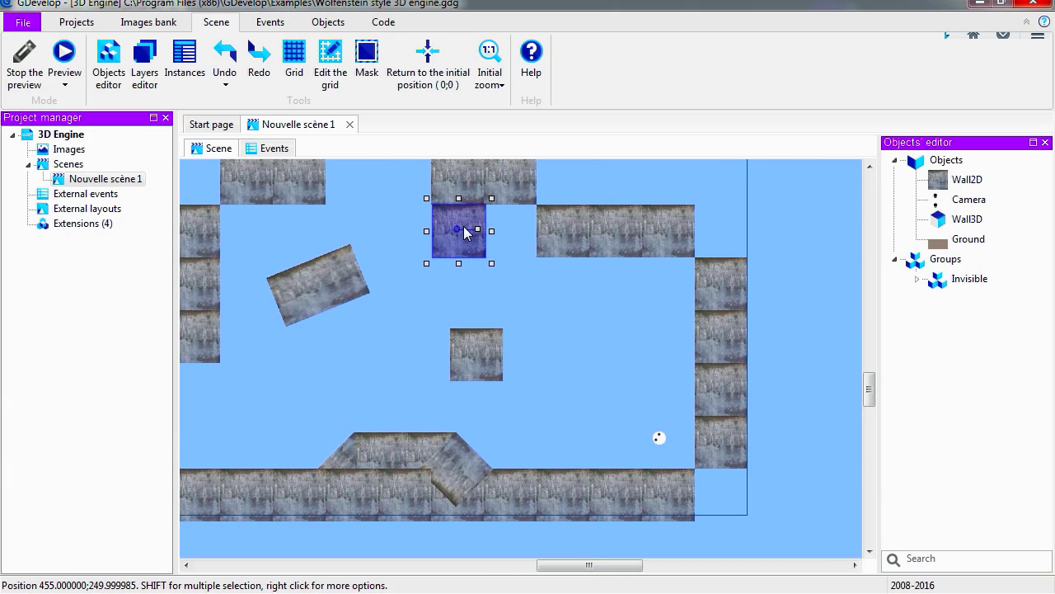
# Preview the rearranged scene, walk and turn around the relocated walls, and stop the preview.
pyautogui.click(65, 52)
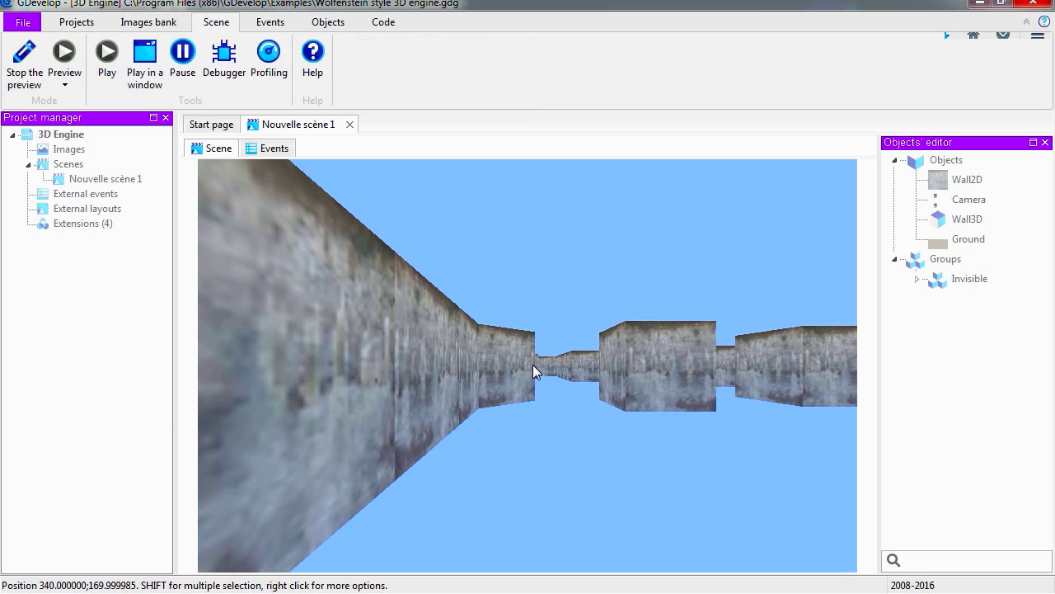
pyautogui.press('Right')
pyautogui.press('Up')
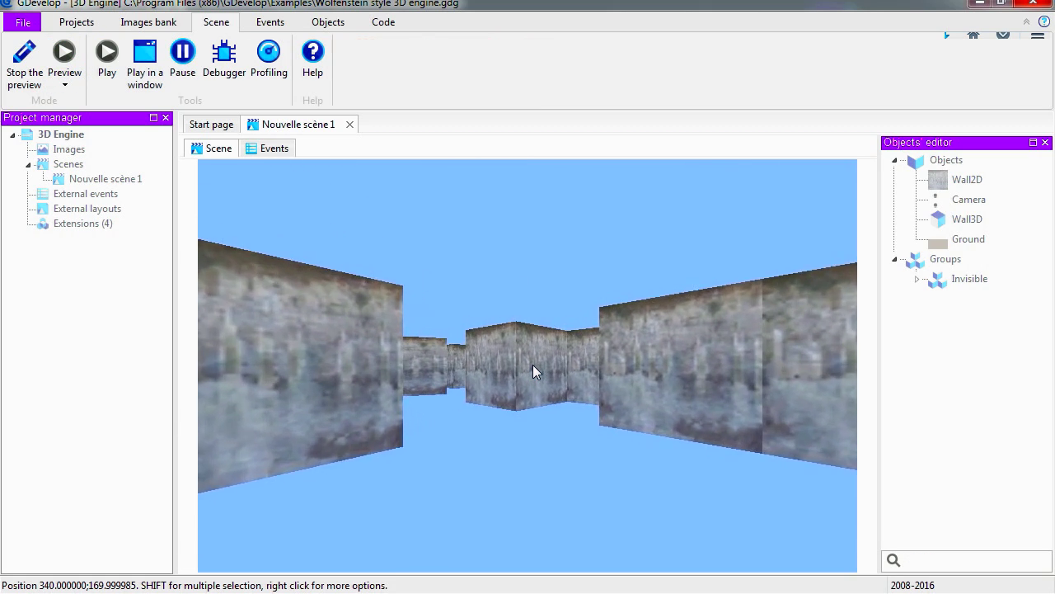
pyautogui.press('Up')
pyautogui.press('Left')
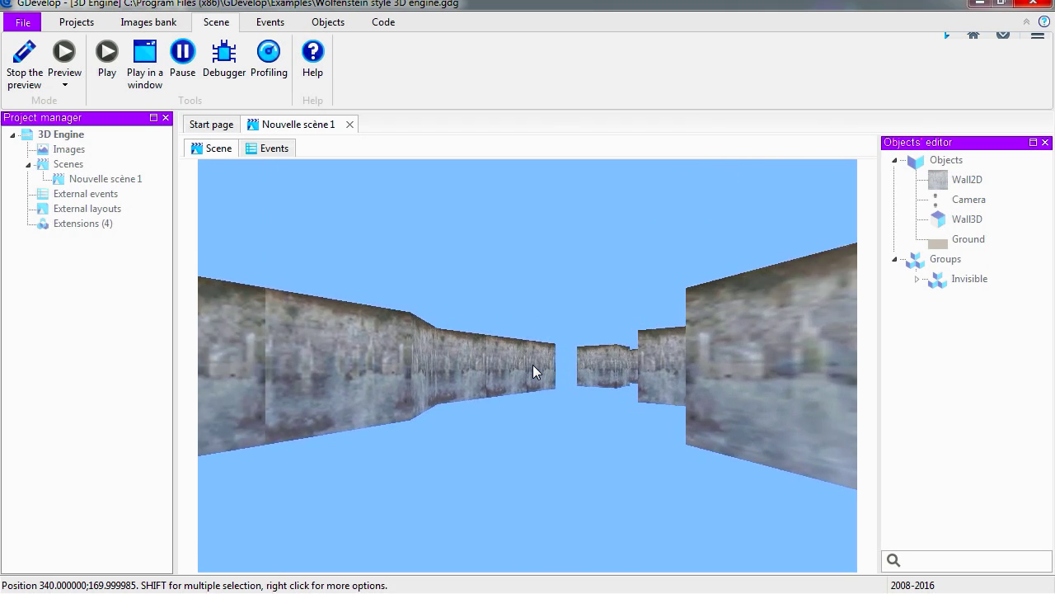
pyautogui.press('Up')
pyautogui.press('Right')
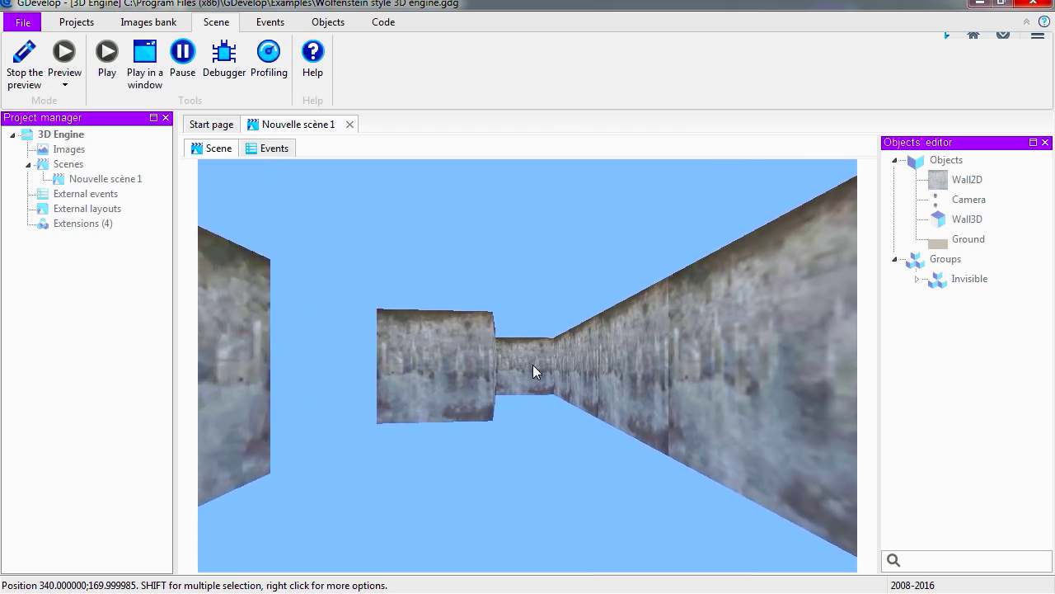
pyautogui.press('Up')
pyautogui.press('Left')
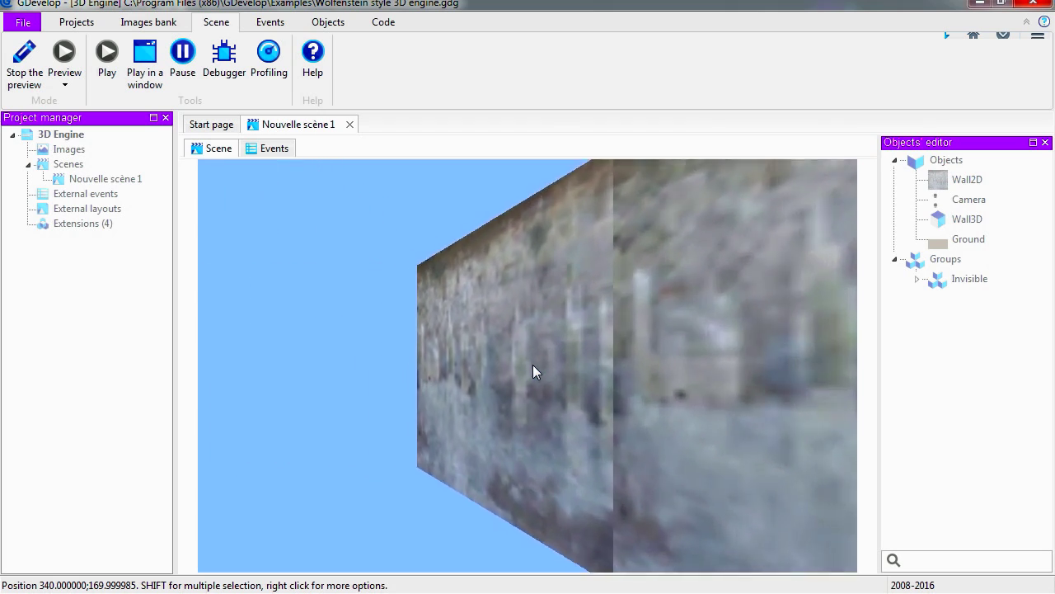
pyautogui.press('Left')
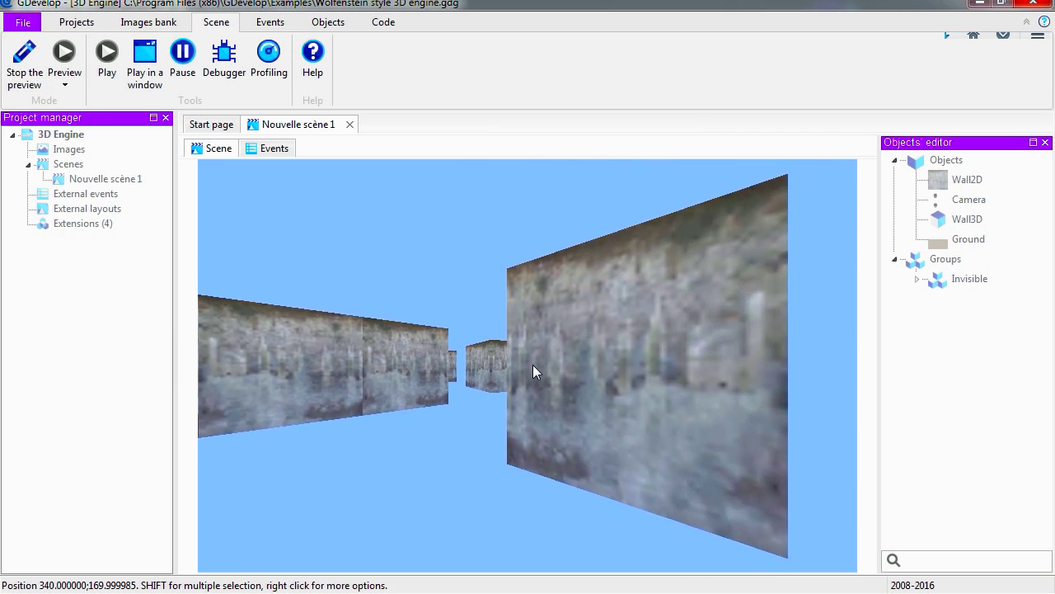
pyautogui.press('Up')
pyautogui.press('Left')
pyautogui.press('Right')
pyautogui.press('Left')
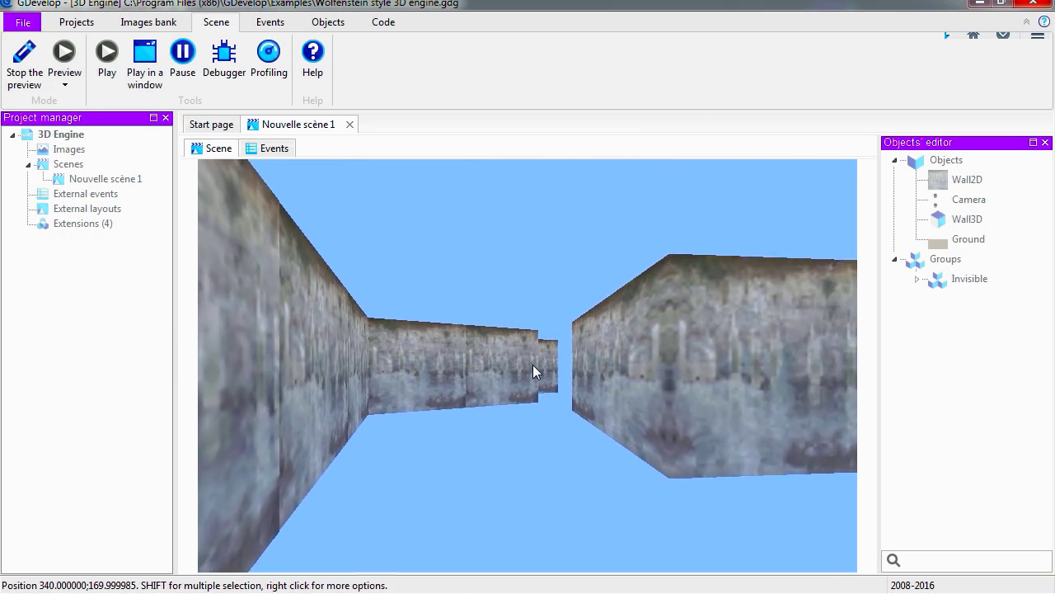
pyautogui.press('Up')
pyautogui.press('Right')
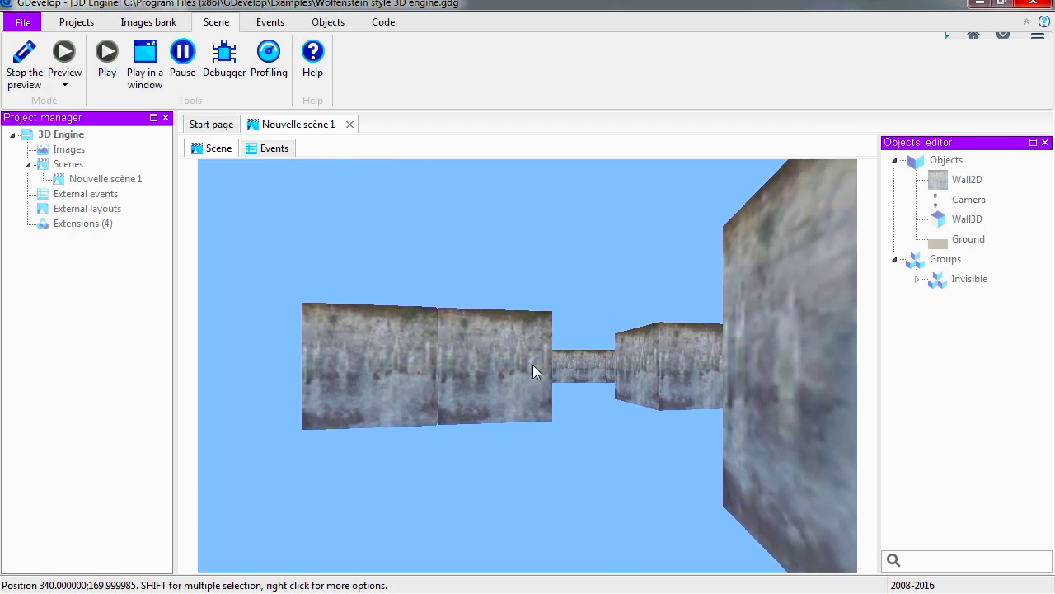
pyautogui.press('Up')
pyautogui.press('Right')
pyautogui.press('Left')
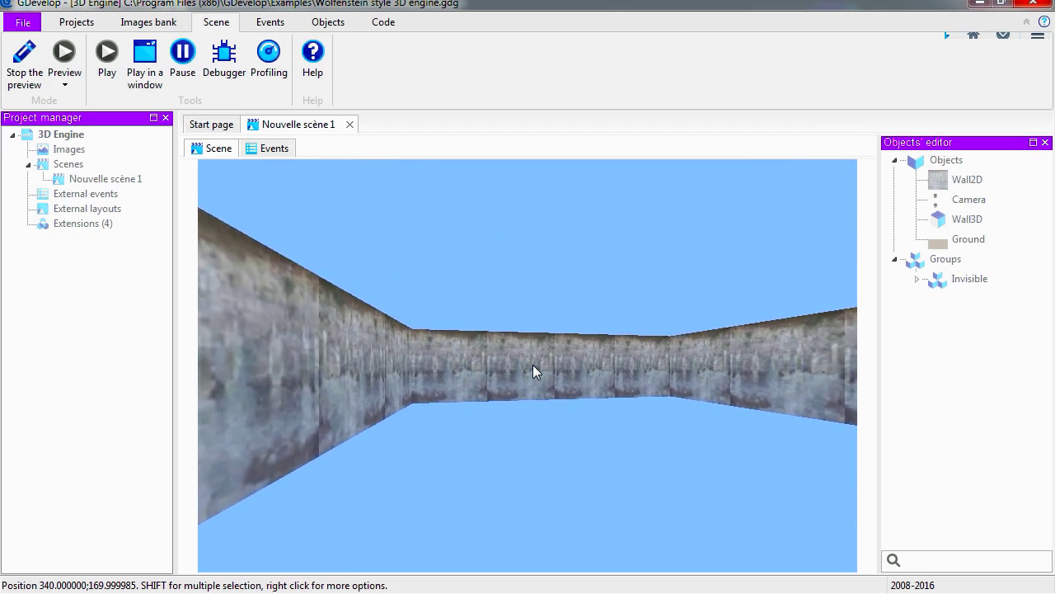
pyautogui.press('Left')
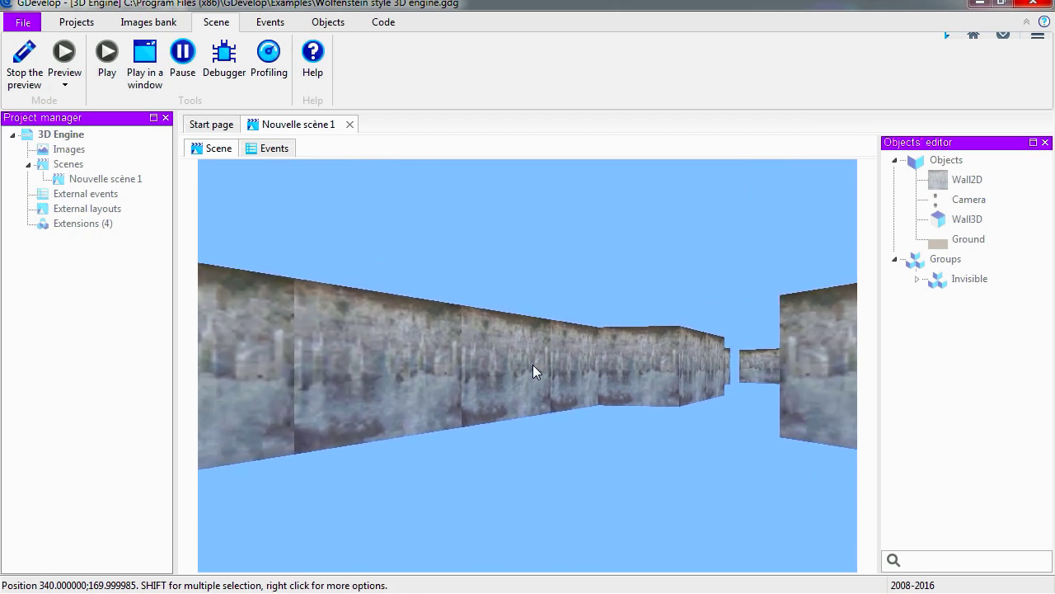
pyautogui.press('Right')
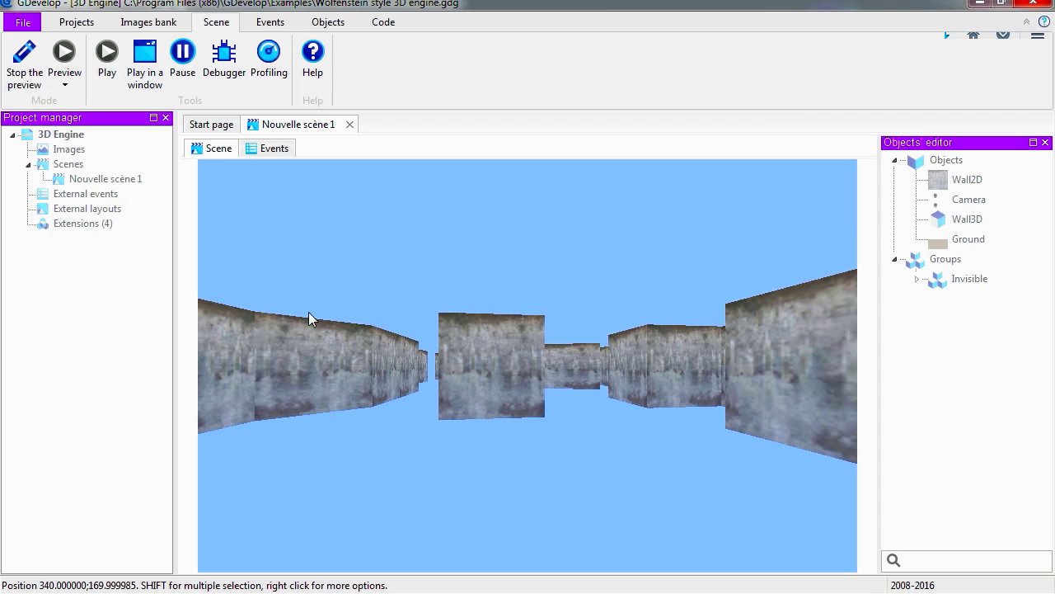
pyautogui.click(25, 57)
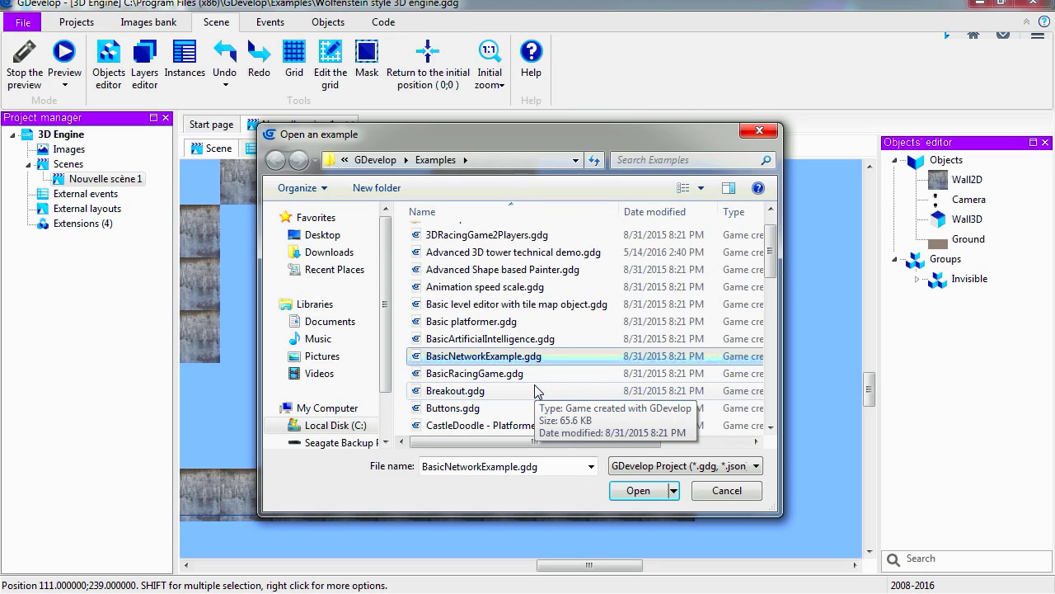
# Open the DynamicLights.gdg example project and preview its New scene.
pyautogui.scroll(-2, 536, 391)
pyautogui.scroll(-1, 544, 395)
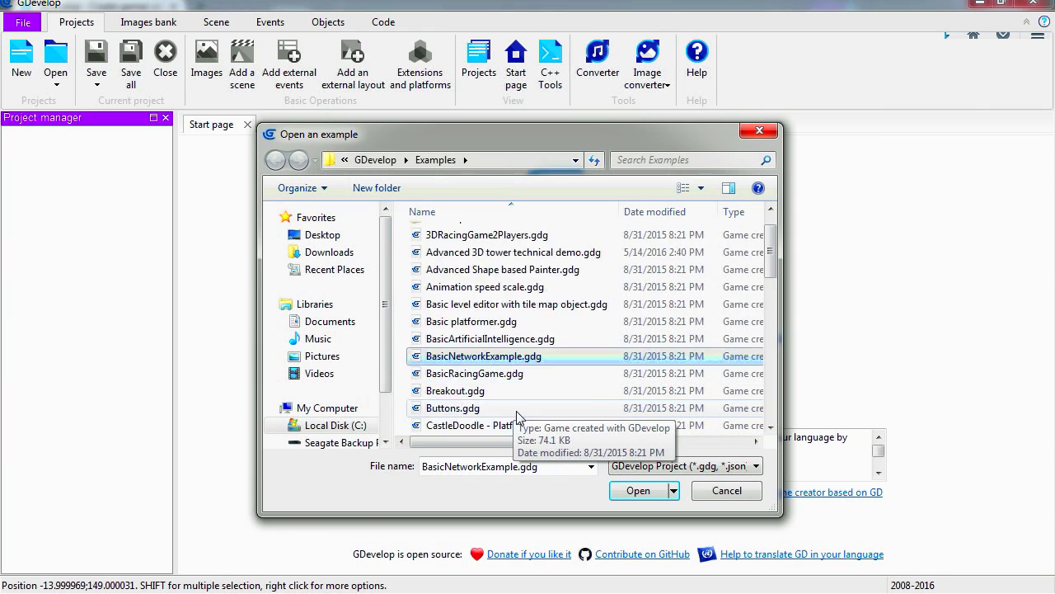
pyautogui.scroll(-2, 485, 348)
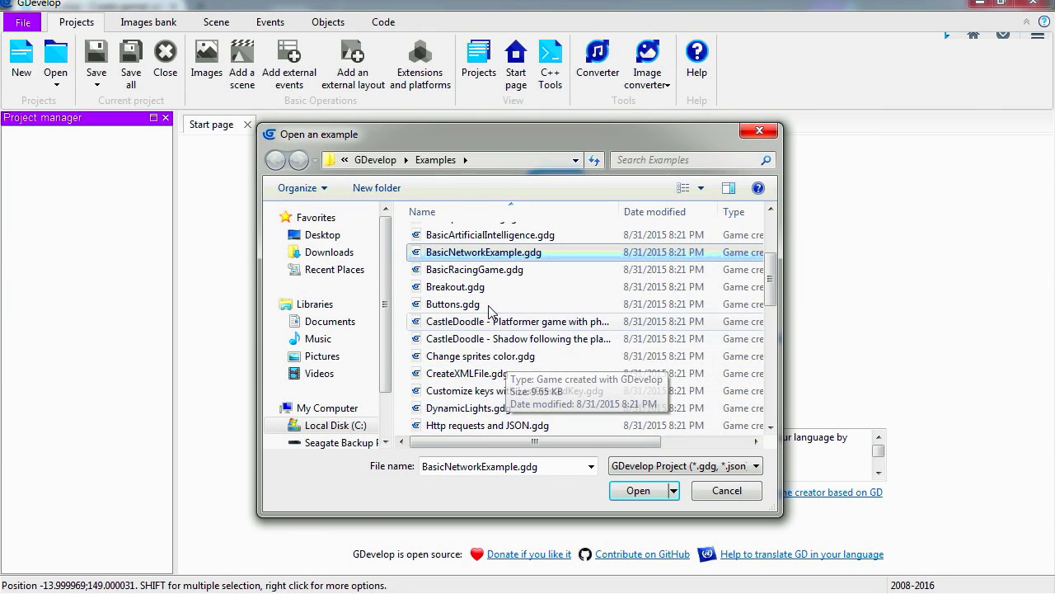
pyautogui.doubleClick(498, 408)
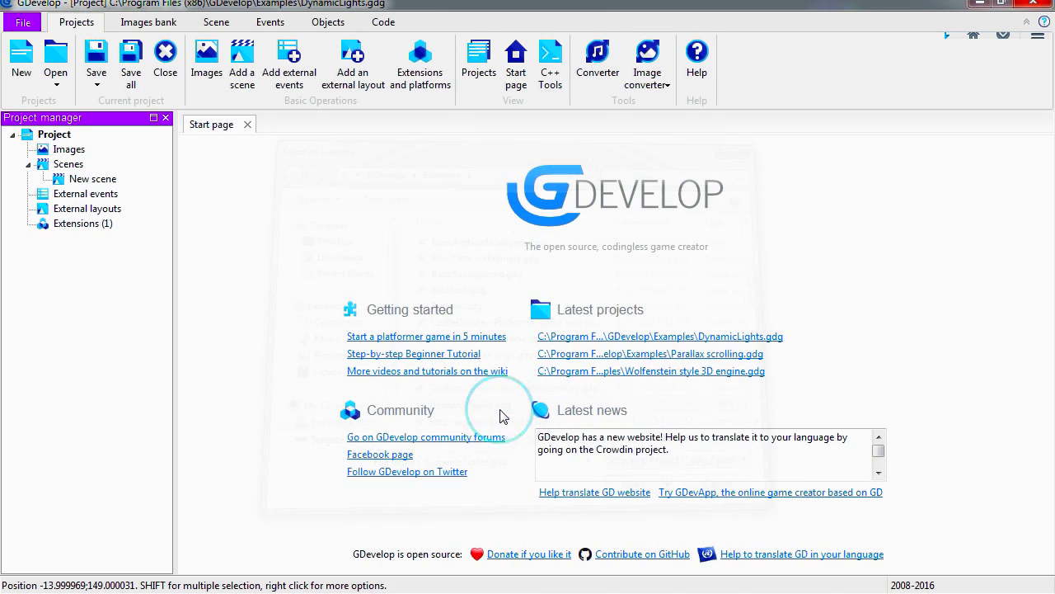
pyautogui.doubleClick(103, 183)
pyautogui.click(75, 65)
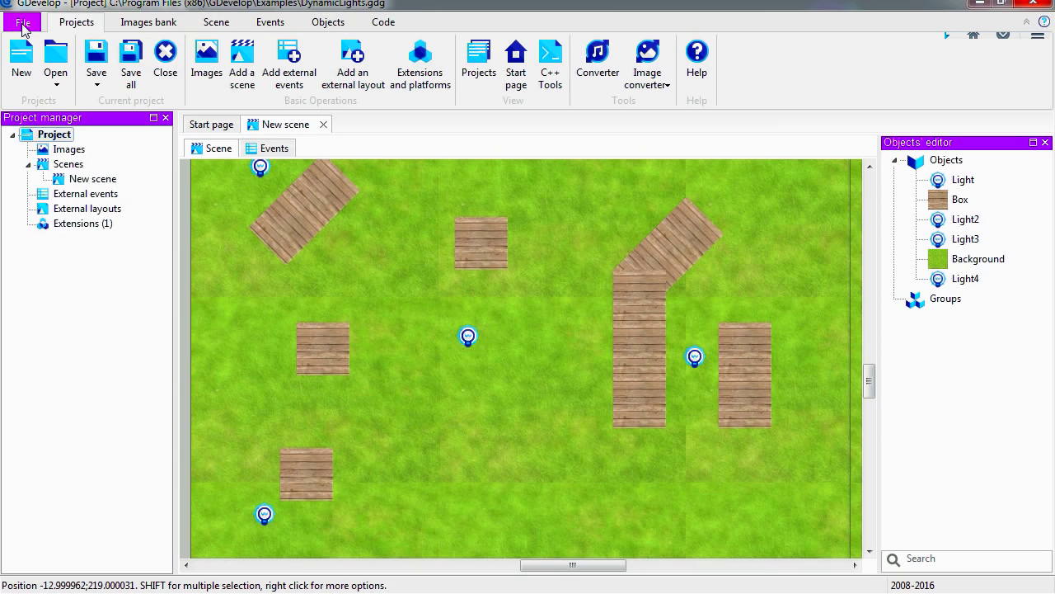
# Close the current project and open the Platformer with tile map object.gdg example.
pyautogui.click(23, 26)
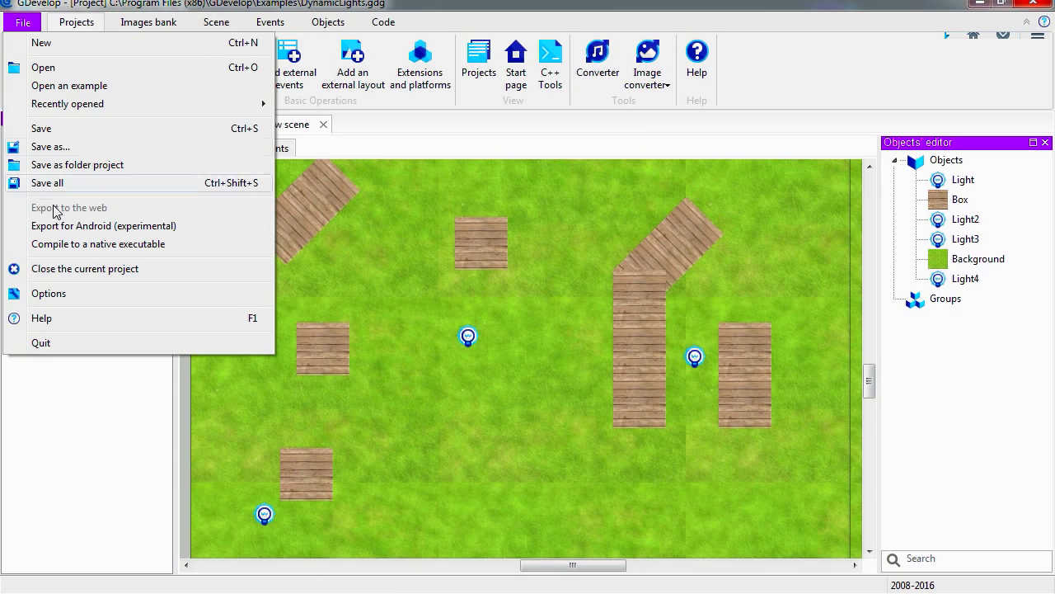
pyautogui.click(110, 268)
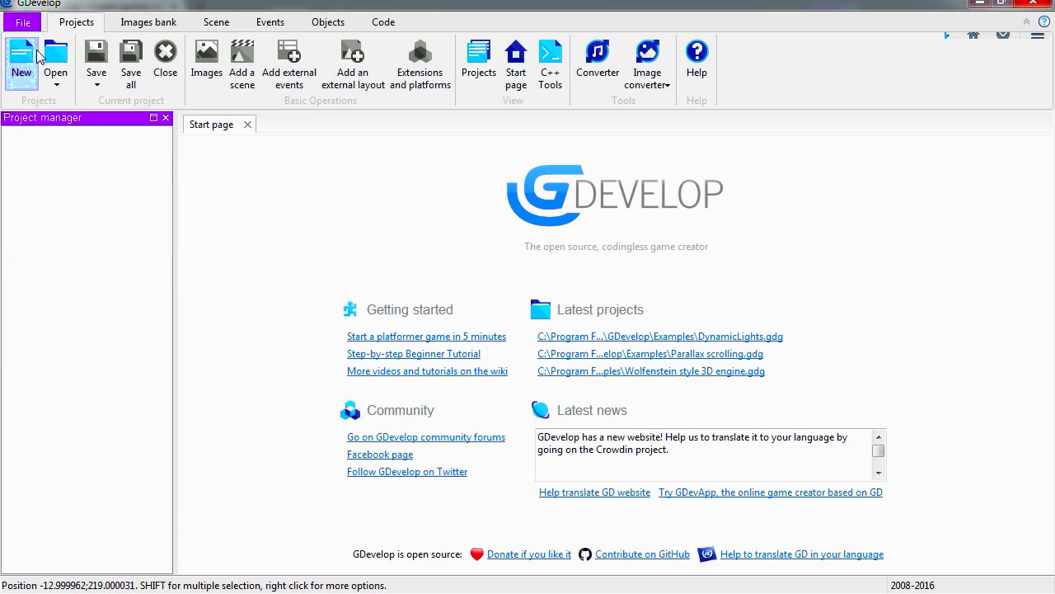
pyautogui.click(25, 22)
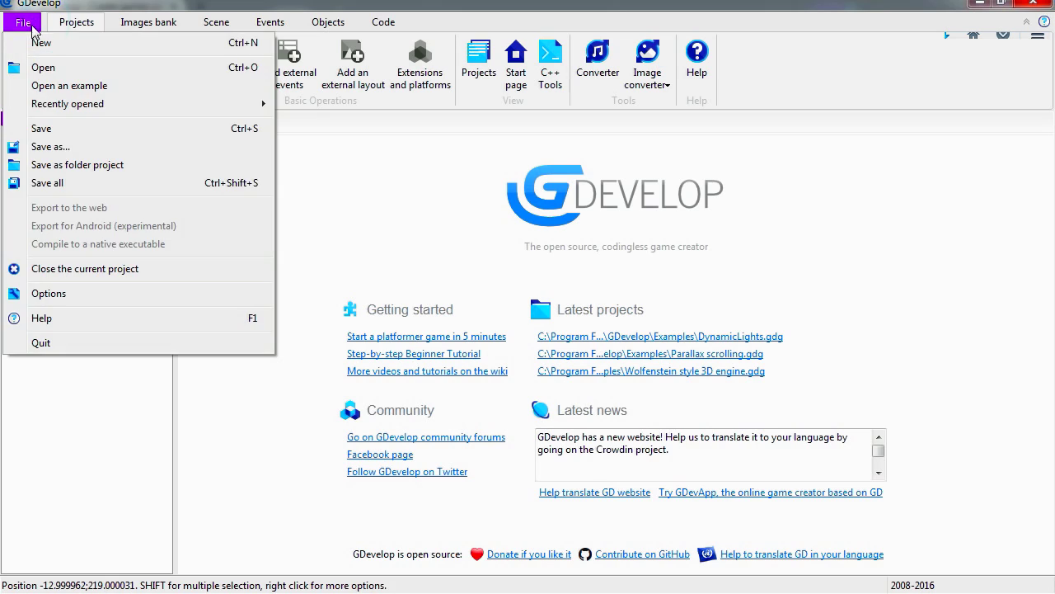
pyautogui.click(66, 85)
pyautogui.doubleClick(527, 272)
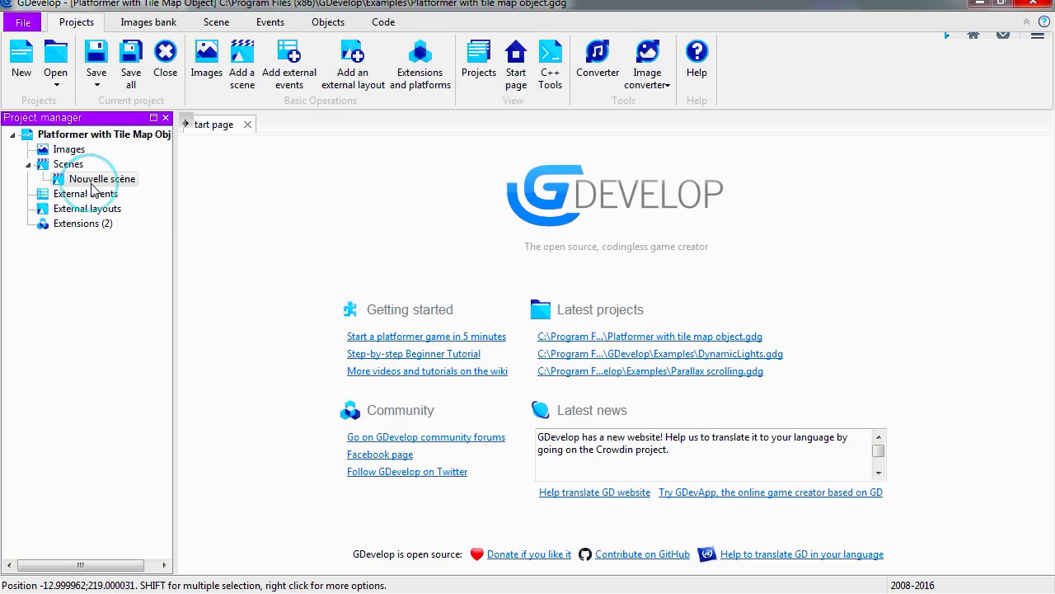
# Preview the platformer's Nouvelle scène and move the character right, jumping over the stacked crates.
pyautogui.doubleClick(92, 180)
pyautogui.click(64, 54)
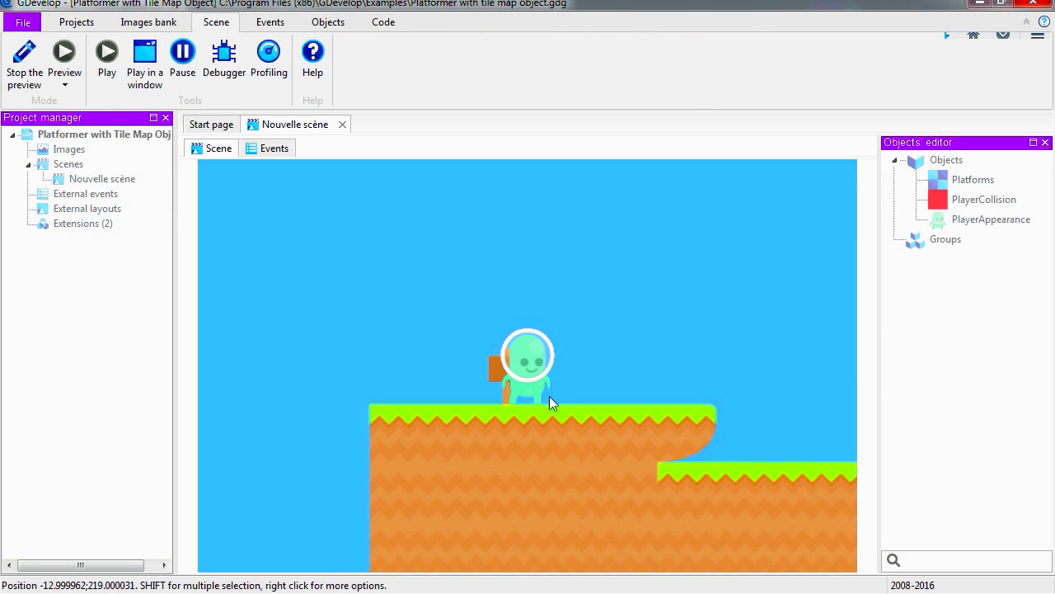
pyautogui.press('Right')
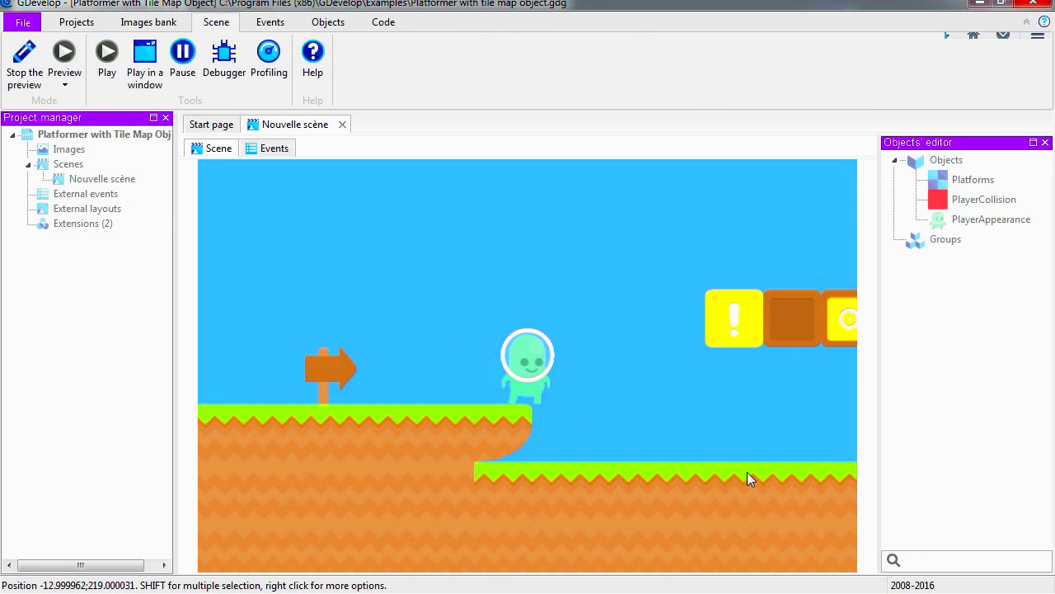
pyautogui.press('Right')
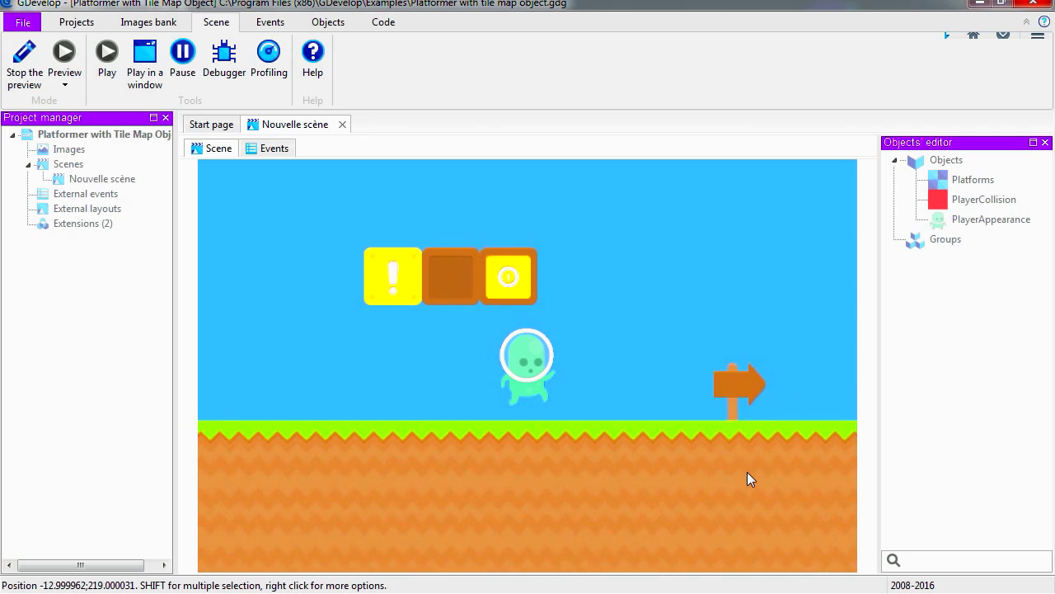
pyautogui.press('Right')
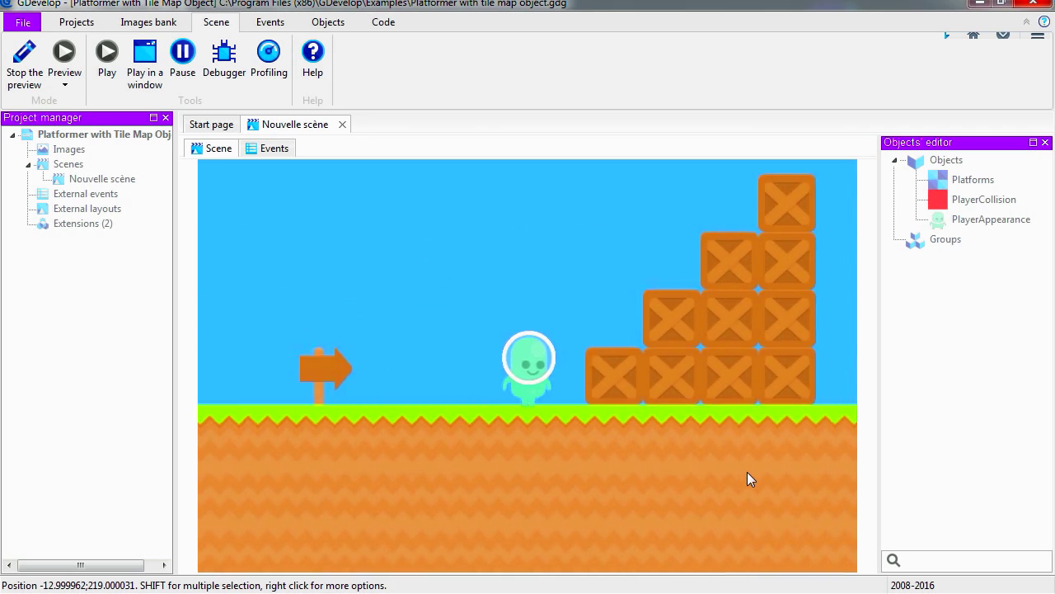
pyautogui.press('Right')
pyautogui.press('space')
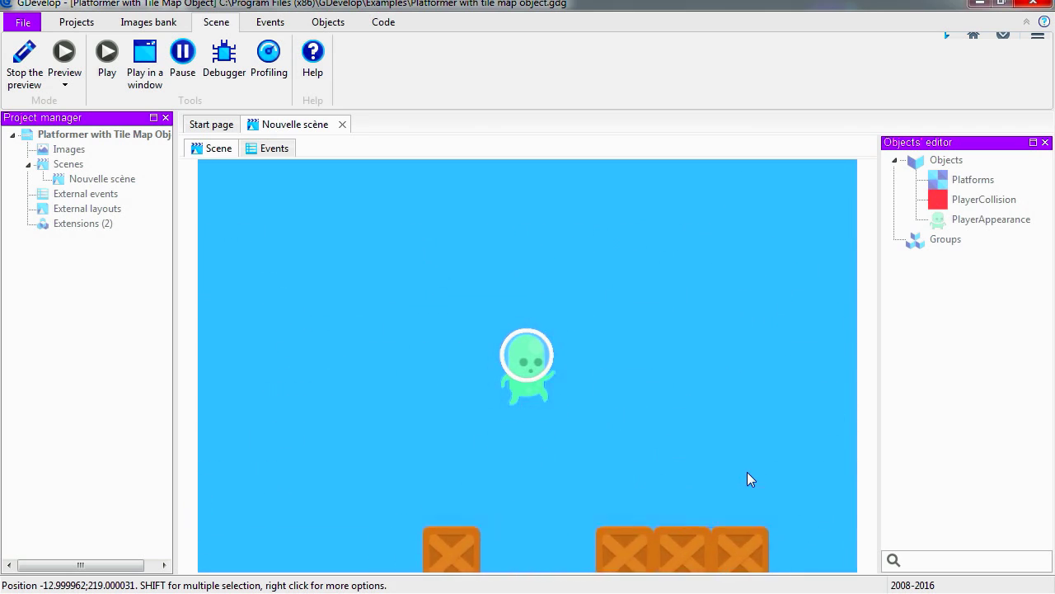
pyautogui.press('Right')
pyautogui.press('space')
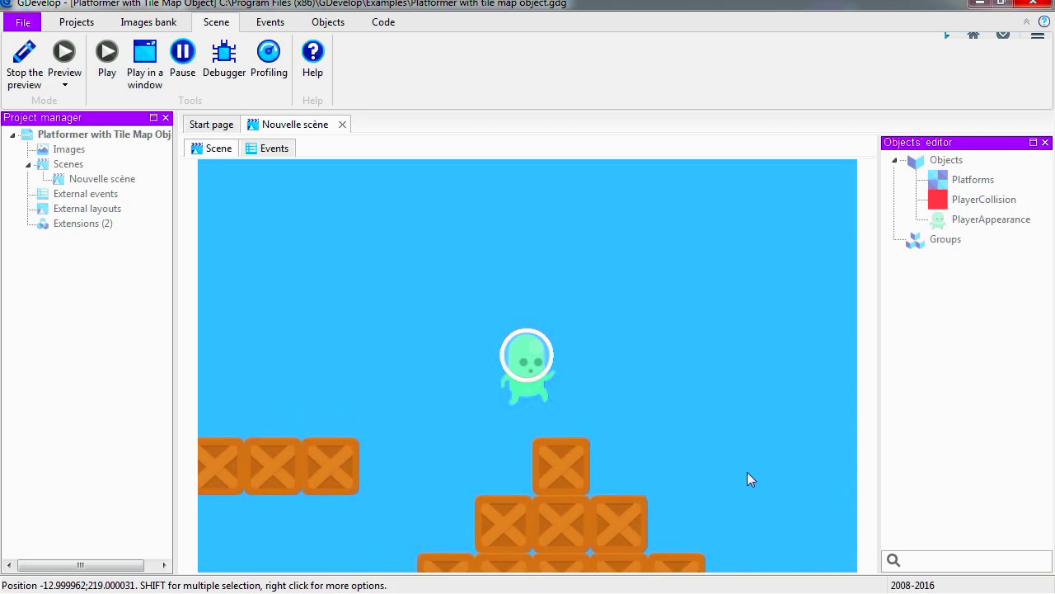
pyautogui.press('Right')
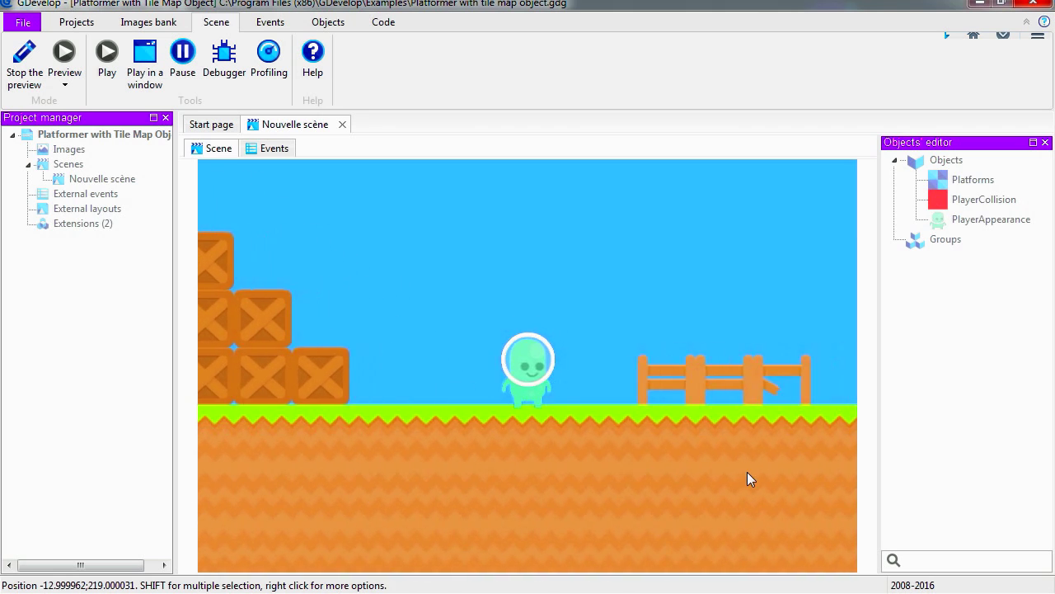
# Move the previewed character past the wooden fence to the far right edge of the ground, jumping along the way.
pyautogui.press('Right')
pyautogui.press('space')
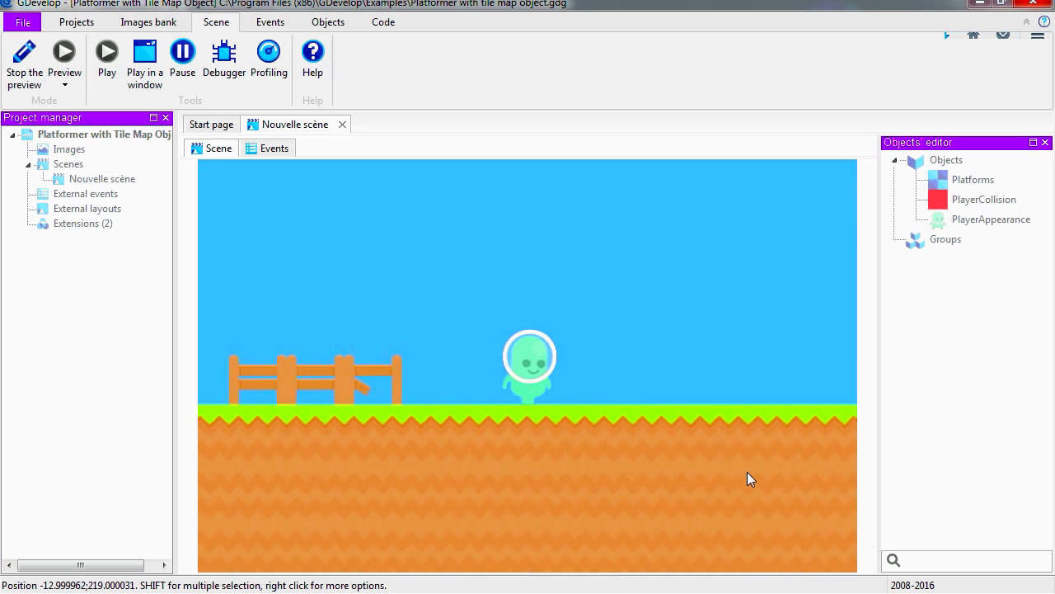
pyautogui.press('Right')
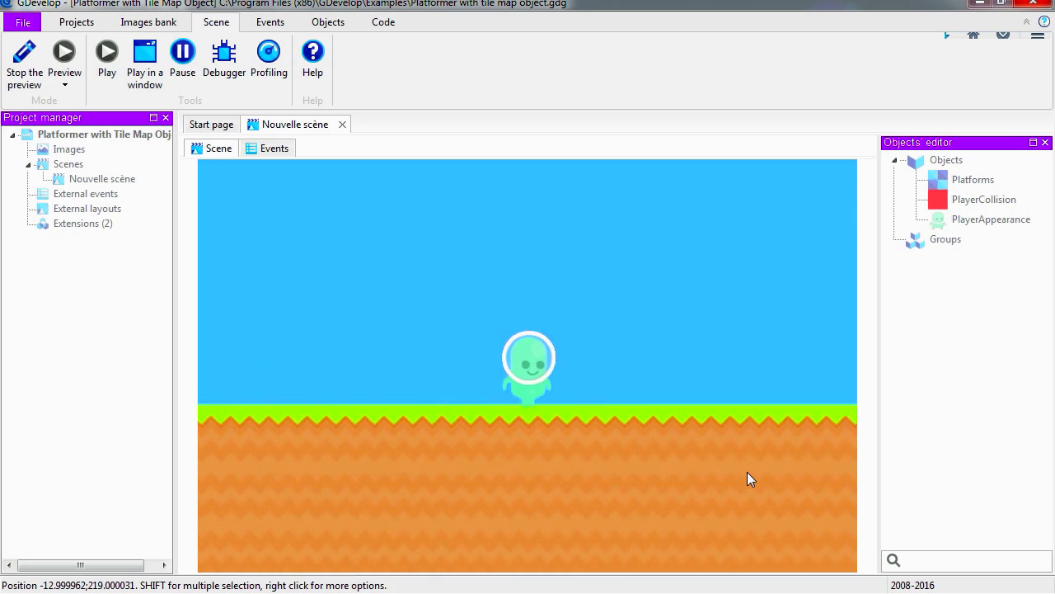
pyautogui.press('Right')
pyautogui.press('space')
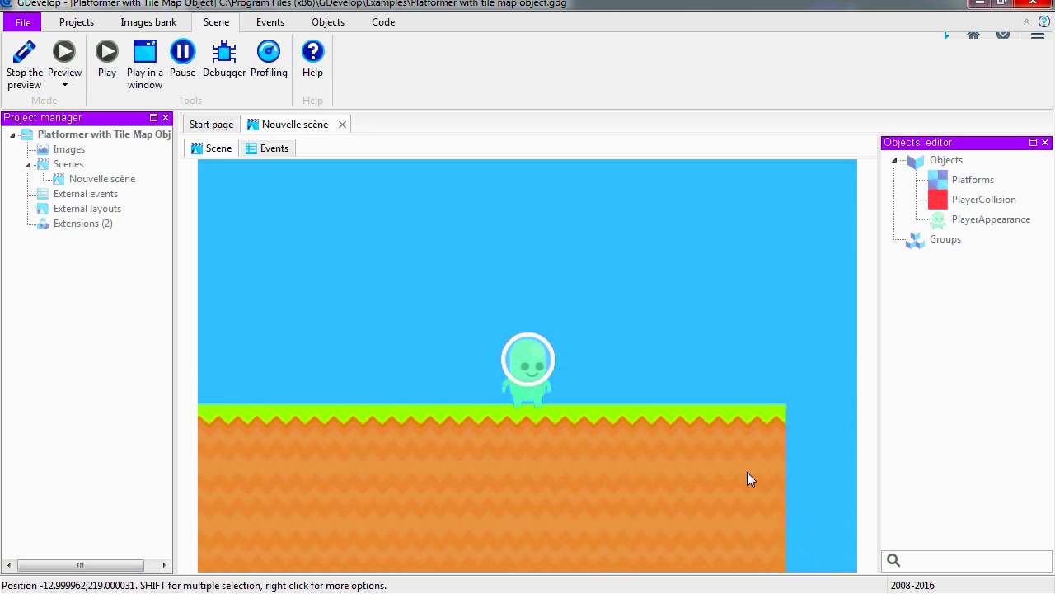
pyautogui.press('Right')
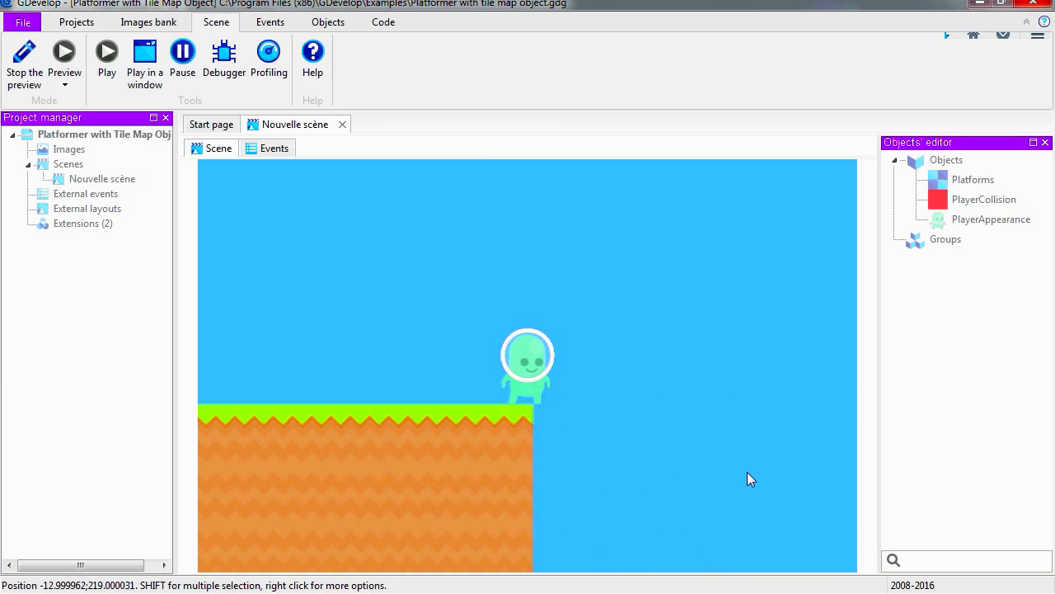
pyautogui.press('Left')
pyautogui.press('Right')
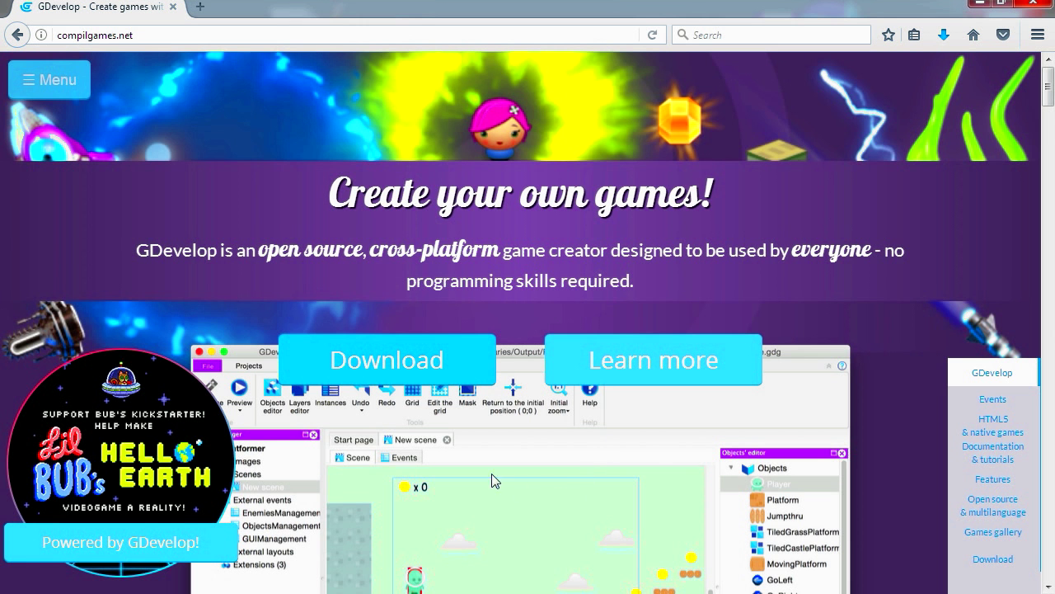
# Switch to the browser and review the compilgames.net home page, including the introduction, Events, documentation and Features sections.
pyautogui.scroll(-1, 357, 478)
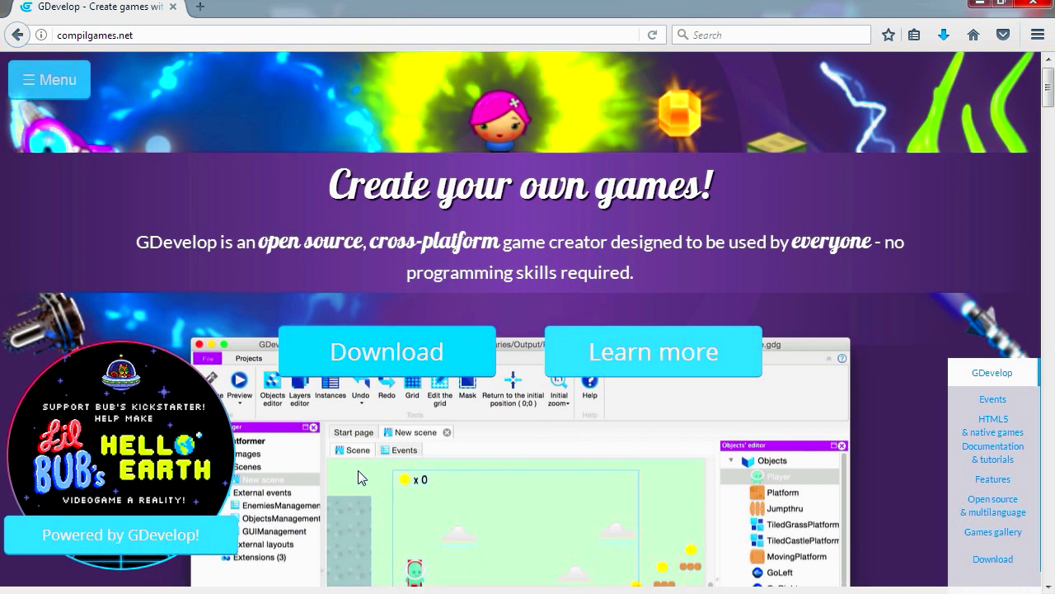
pyautogui.scroll(-10, 357, 470)
pyautogui.scroll(-10, 447, 496)
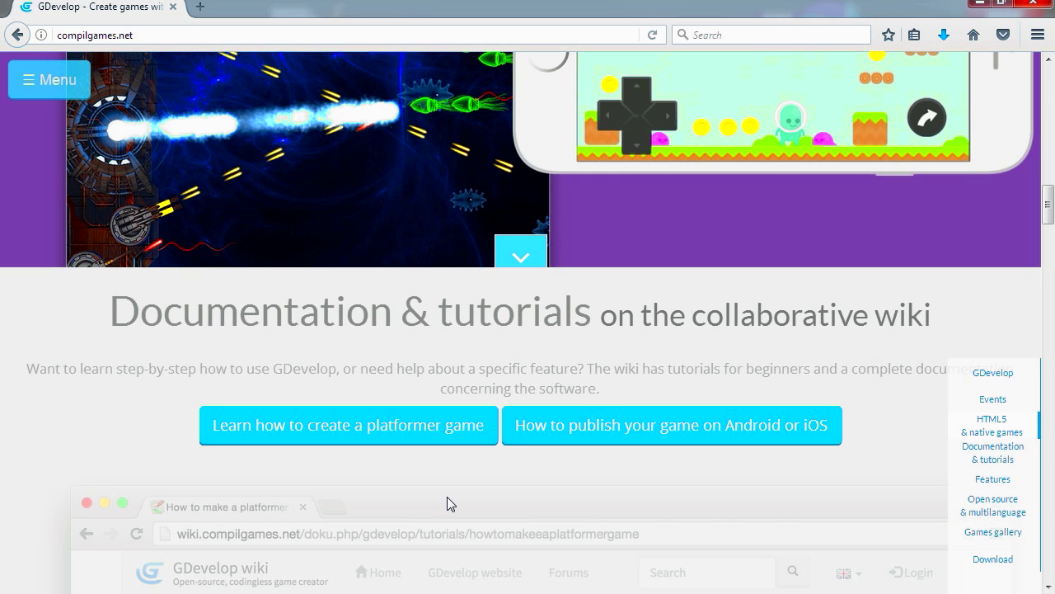
pyautogui.scroll(-5, 398, 493)
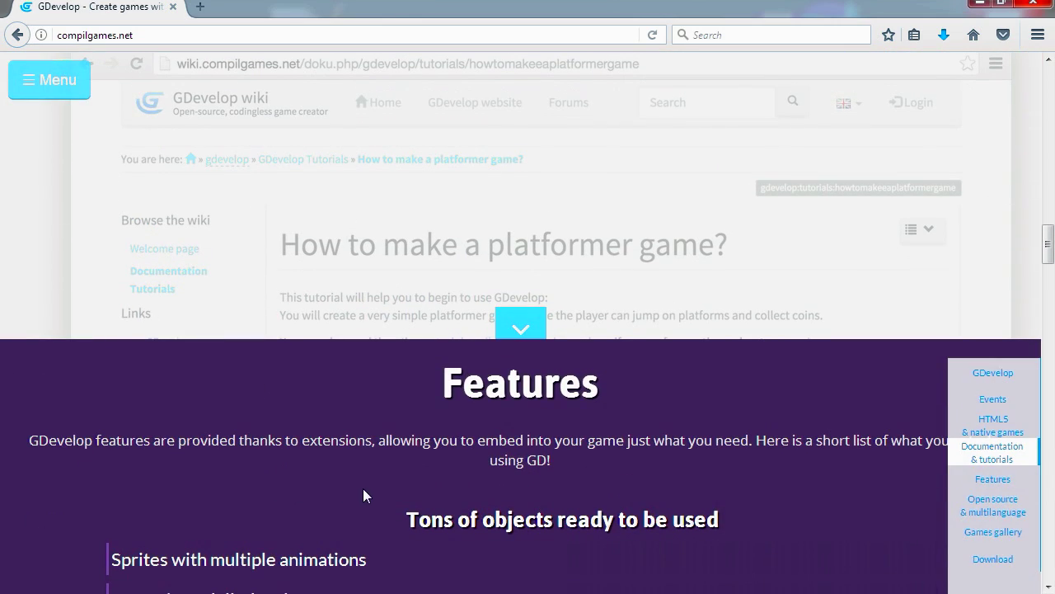
pyautogui.scroll(20, 366, 495)
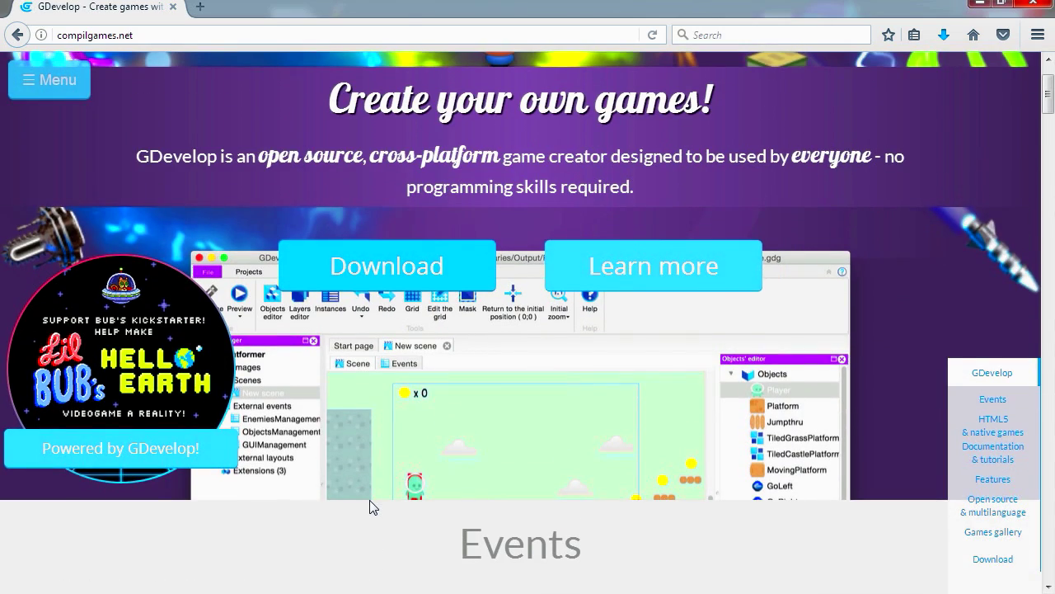
pyautogui.scroll(3, 371, 507)
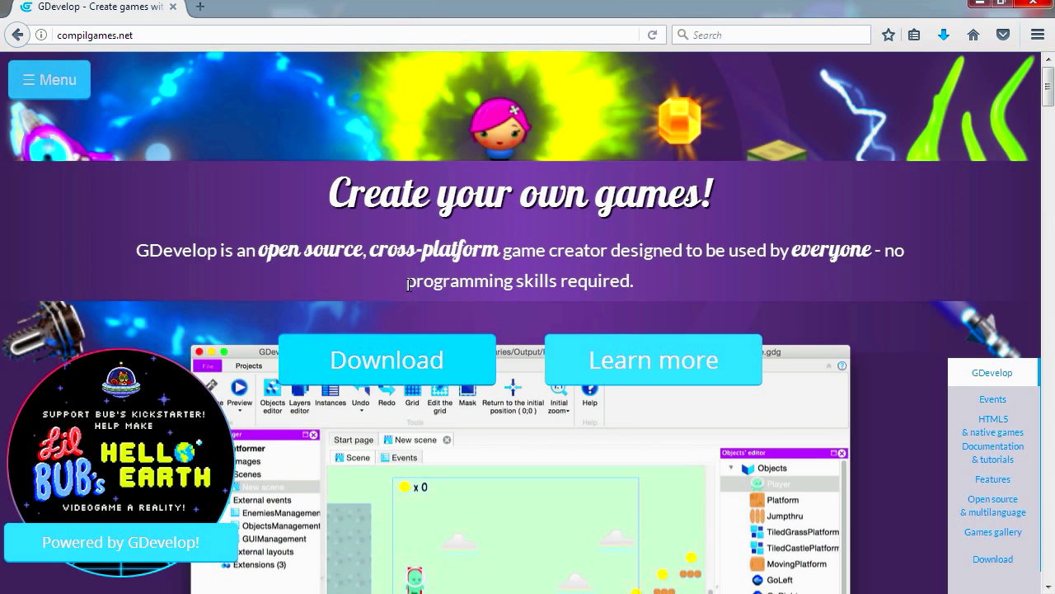
pyautogui.moveTo(472, 286); pyautogui.dragTo(620, 300)
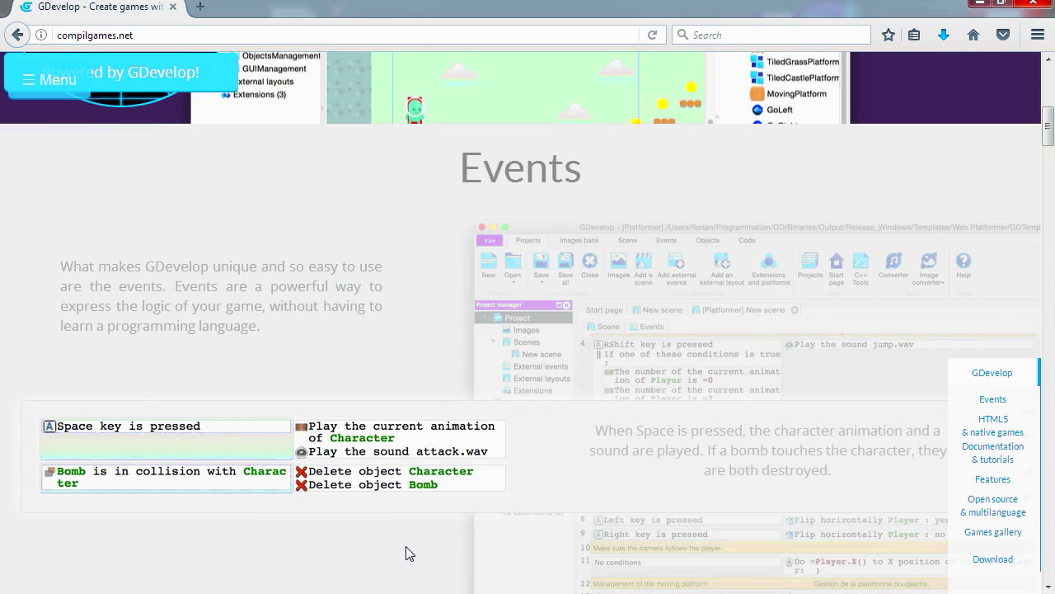
pyautogui.scroll(5, 408, 545)
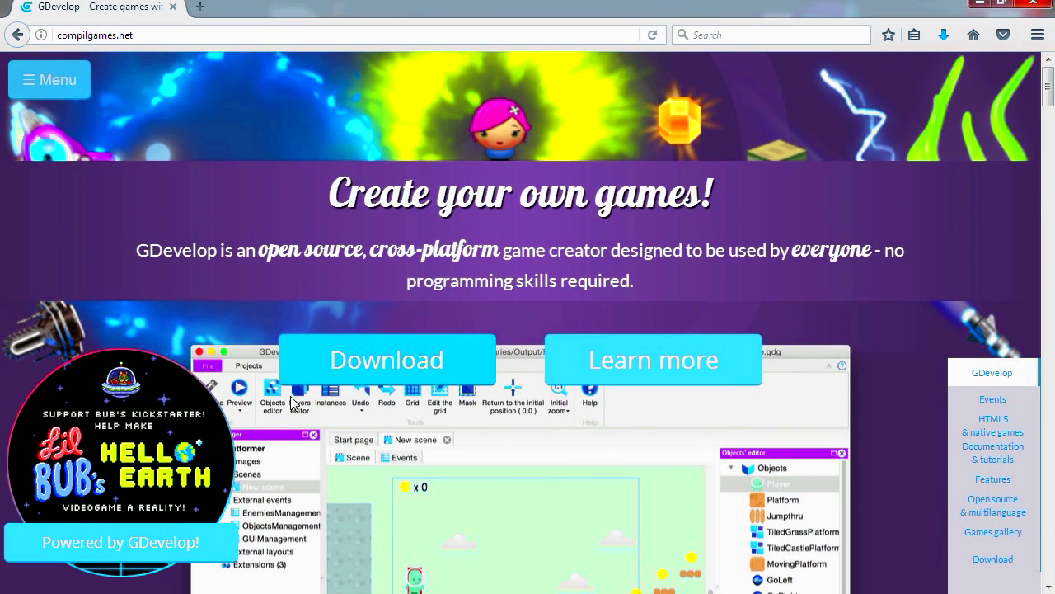